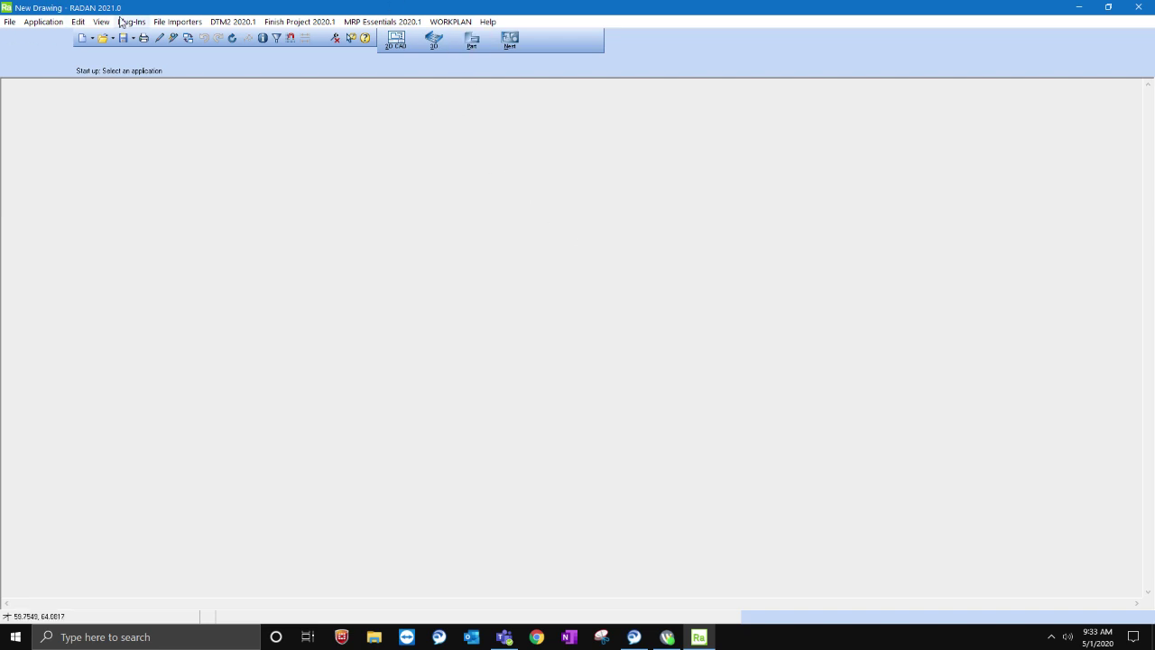
{"action": "left_click", "coordinate": [8, 22]}
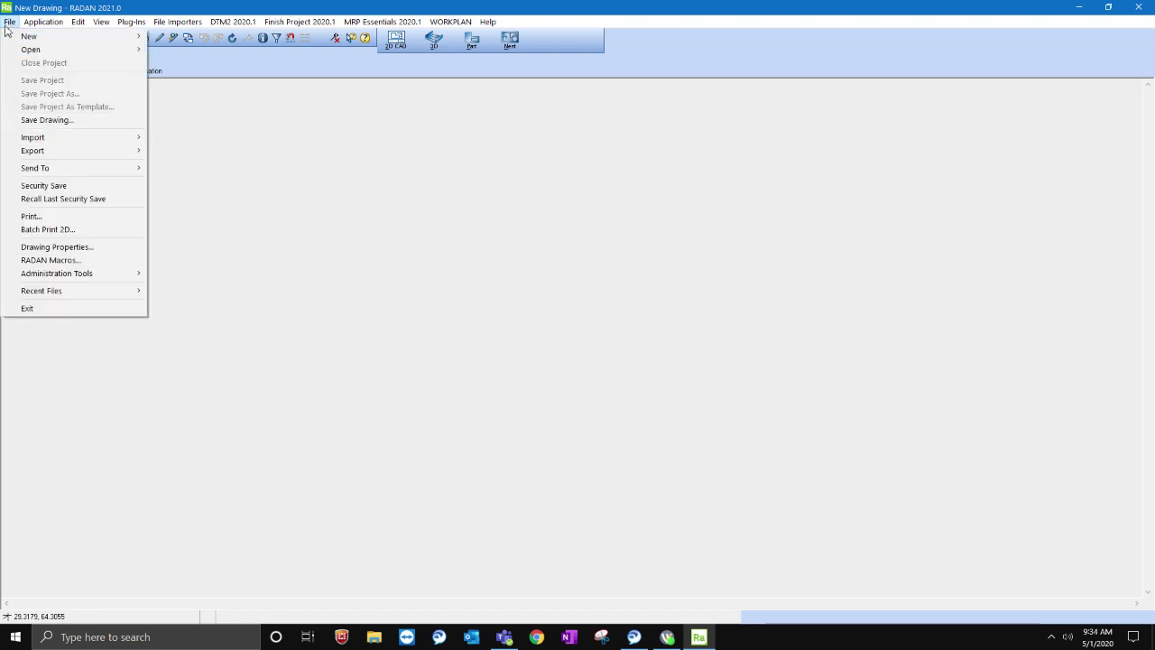
{"action": "mouse_move", "coordinate": [244, 22]}
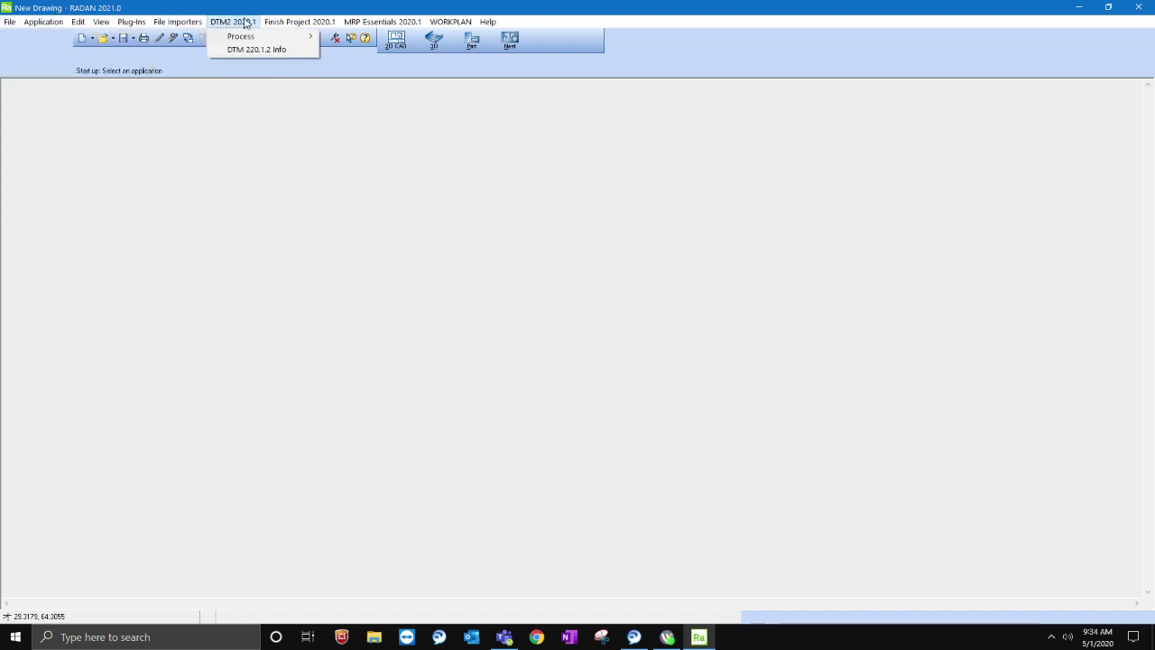
{"action": "mouse_move", "coordinate": [487, 22]}
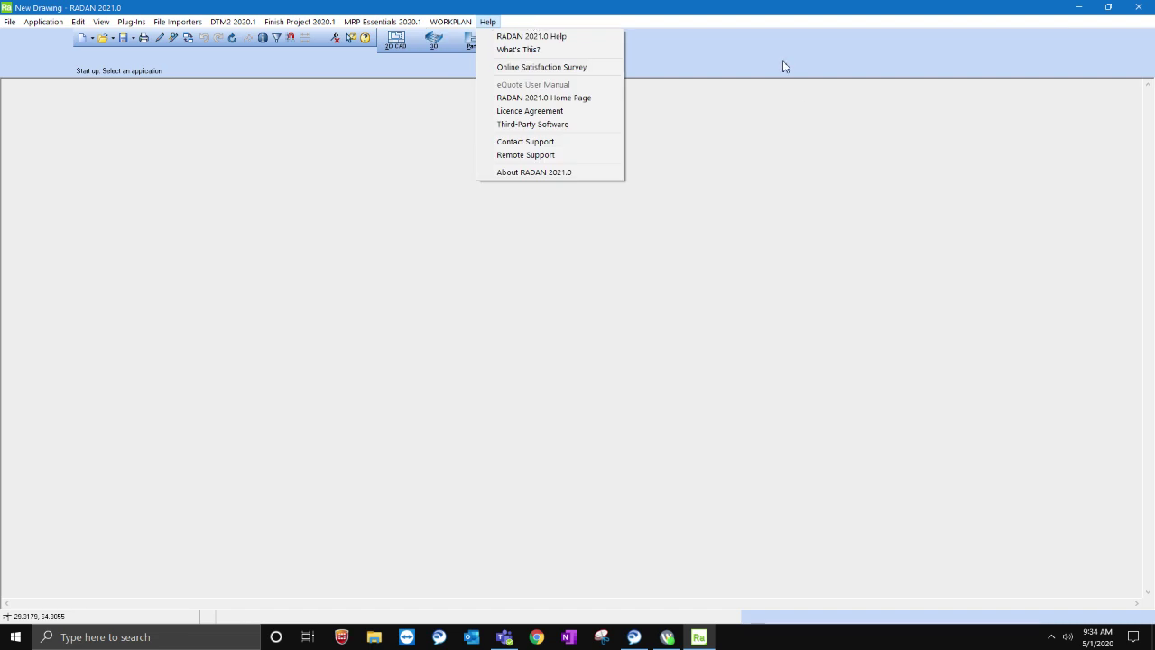
{"action": "left_click", "coordinate": [740, 31]}
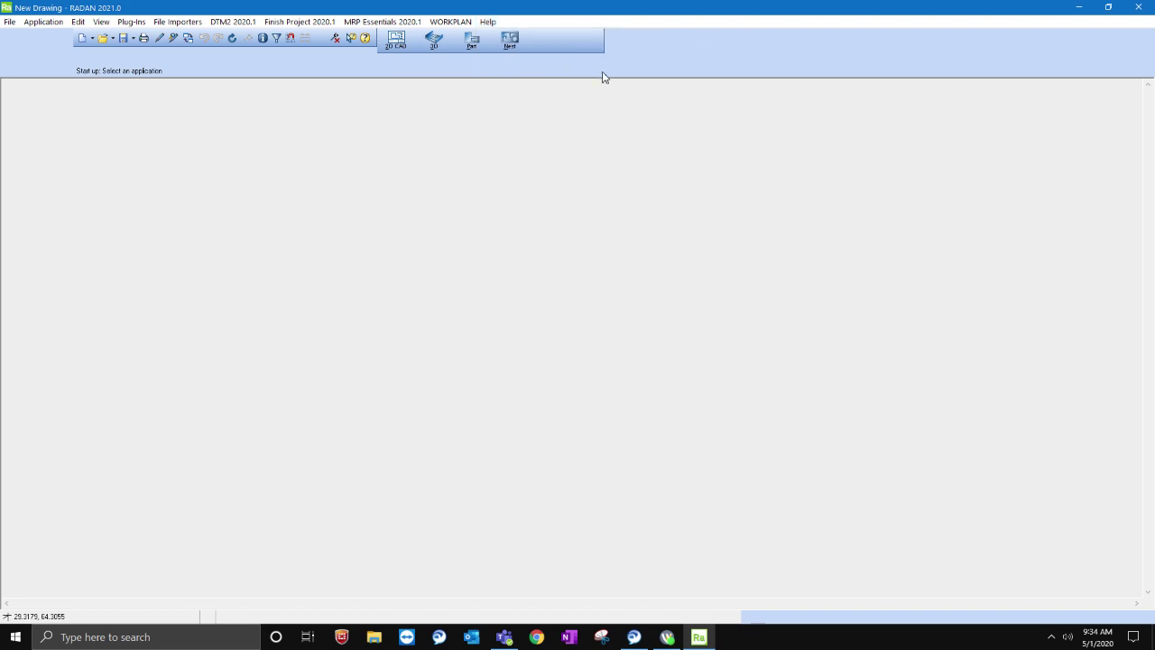
Look up the context help for the 2D CAD mode, widen the help window and close it.
{"action": "left_click", "coordinate": [351, 39]}
{"action": "left_click", "coordinate": [395, 40]}
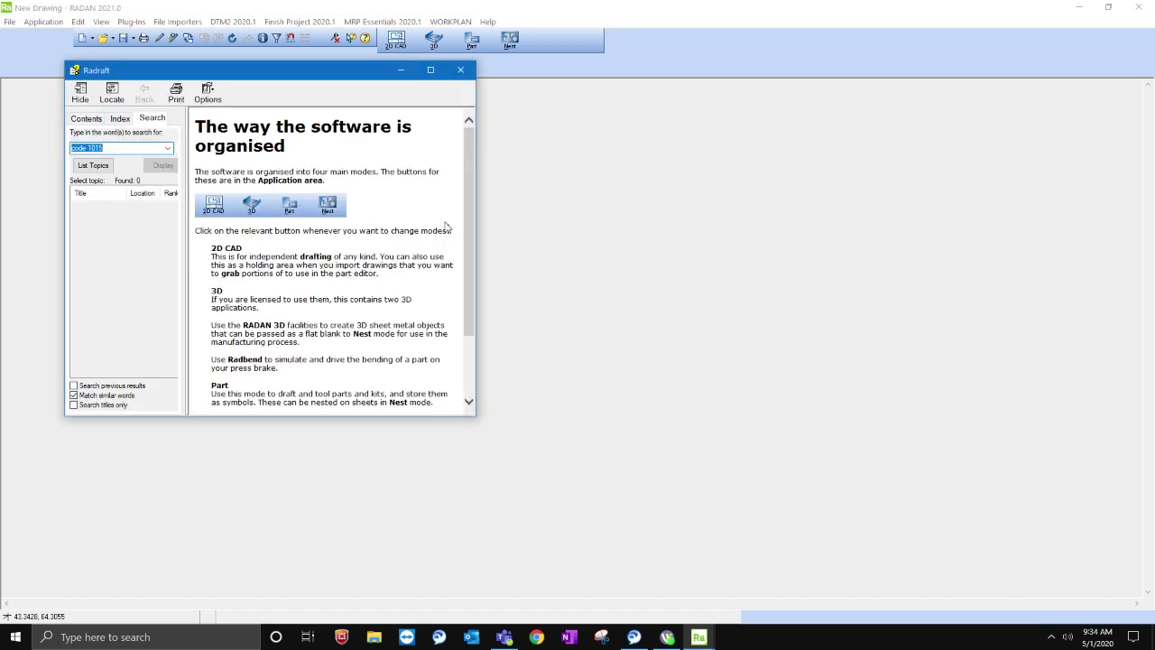
{"action": "left_click", "coordinate": [468, 228]}
{"action": "left_click_drag", "start_coordinate": [476, 224], "coordinate": [508, 225]}
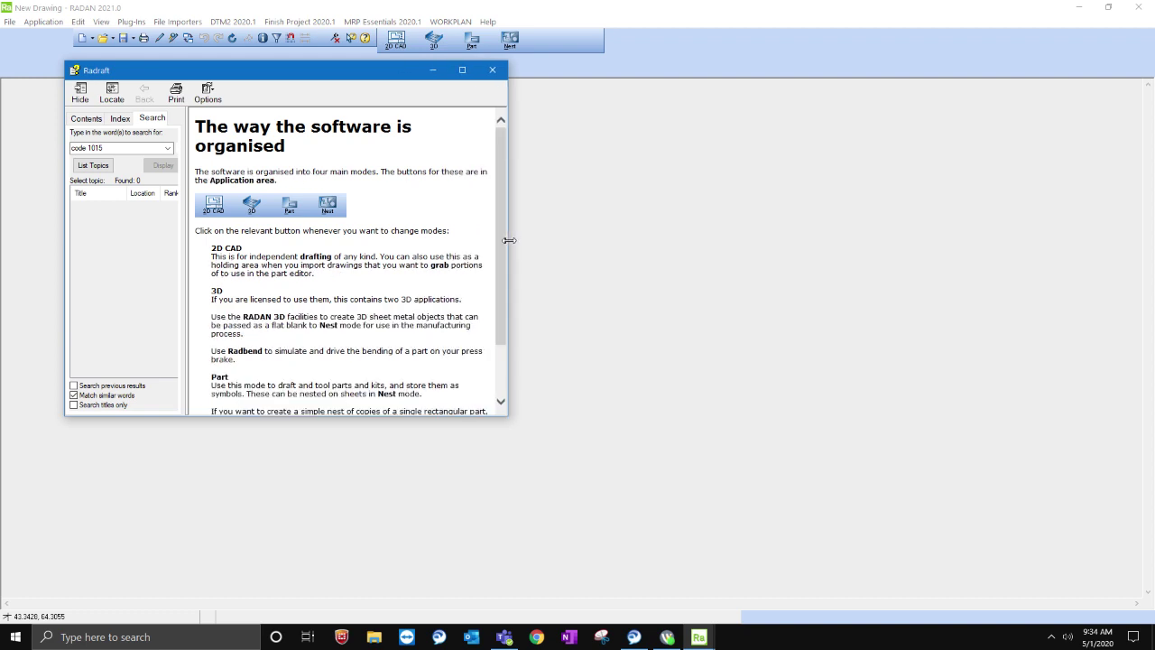
{"action": "left_click", "coordinate": [398, 47]}
{"action": "left_click", "coordinate": [369, 79]}
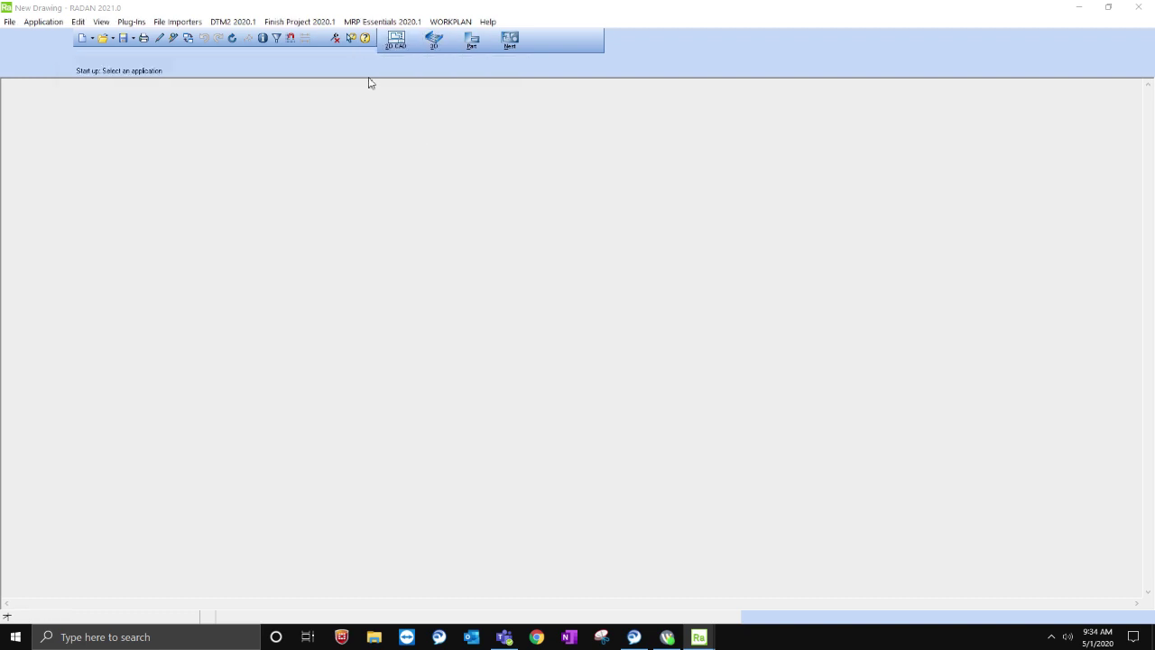
{"action": "mouse_move", "coordinate": [708, 642]}
{"action": "left_click", "coordinate": [774, 568]}
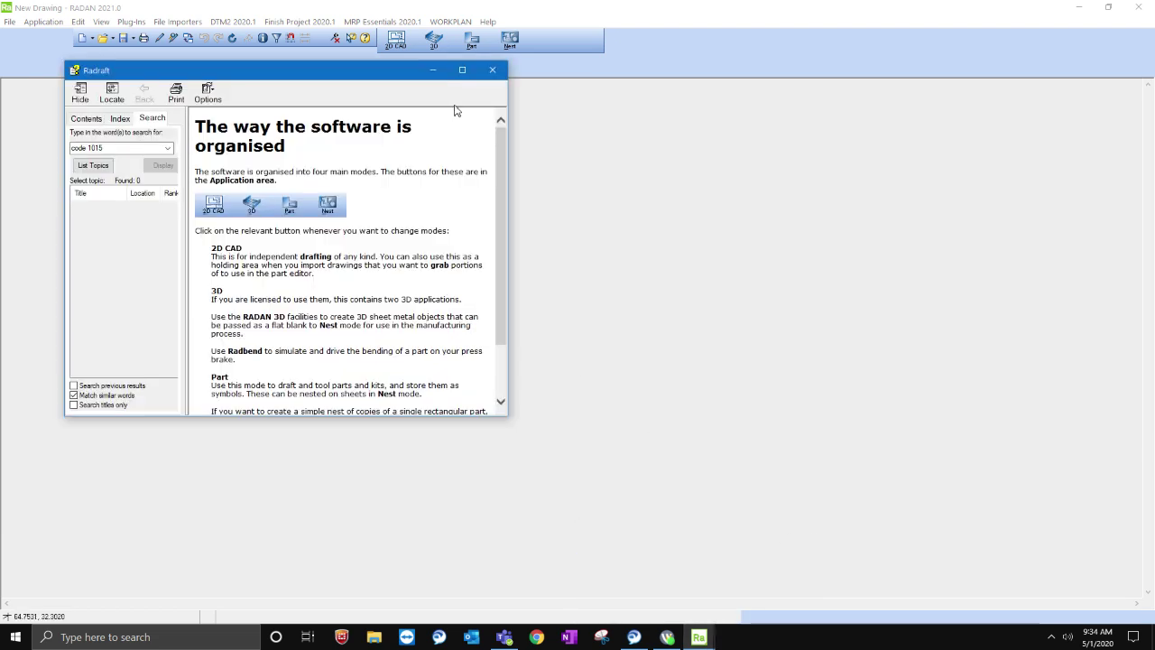
{"action": "left_click", "coordinate": [492, 70]}
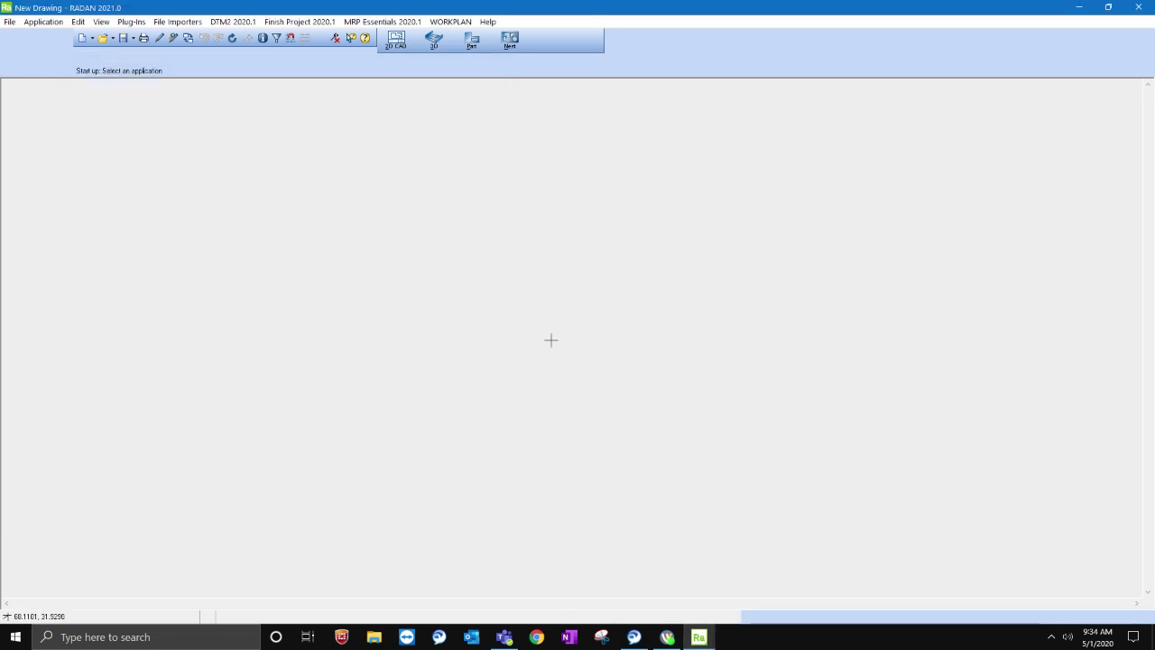
Switch to the 2D CAD drafting mode, try moving its window at reduced size, and maximize it again.
{"action": "left_click", "coordinate": [395, 39]}
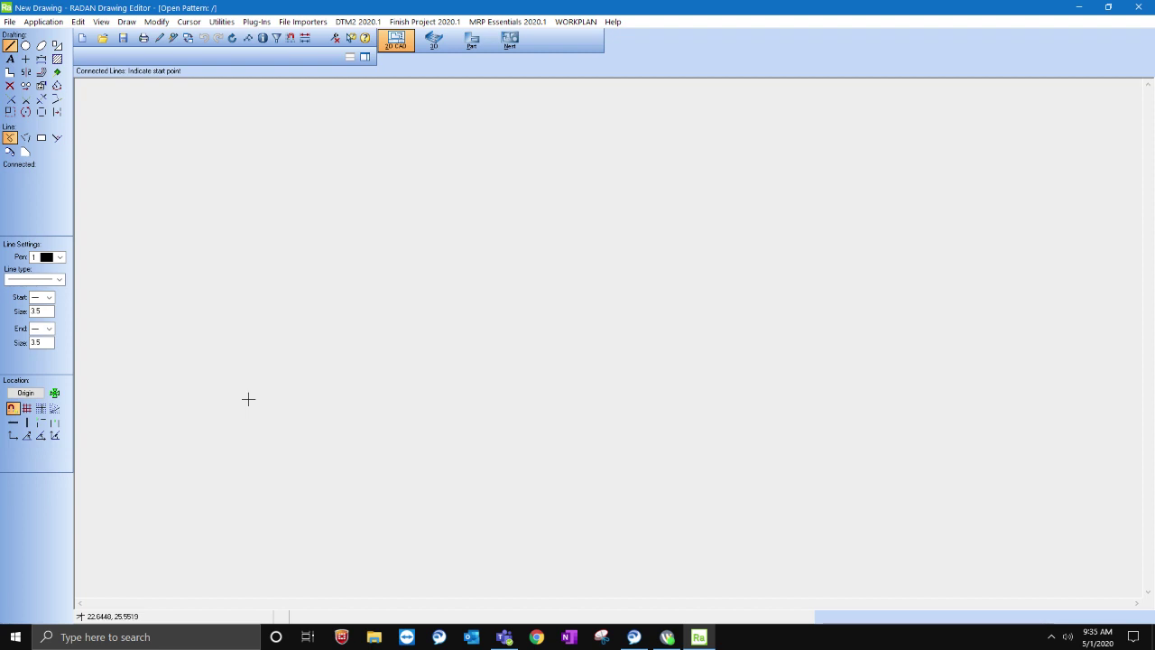
{"action": "left_click", "coordinate": [1108, 10]}
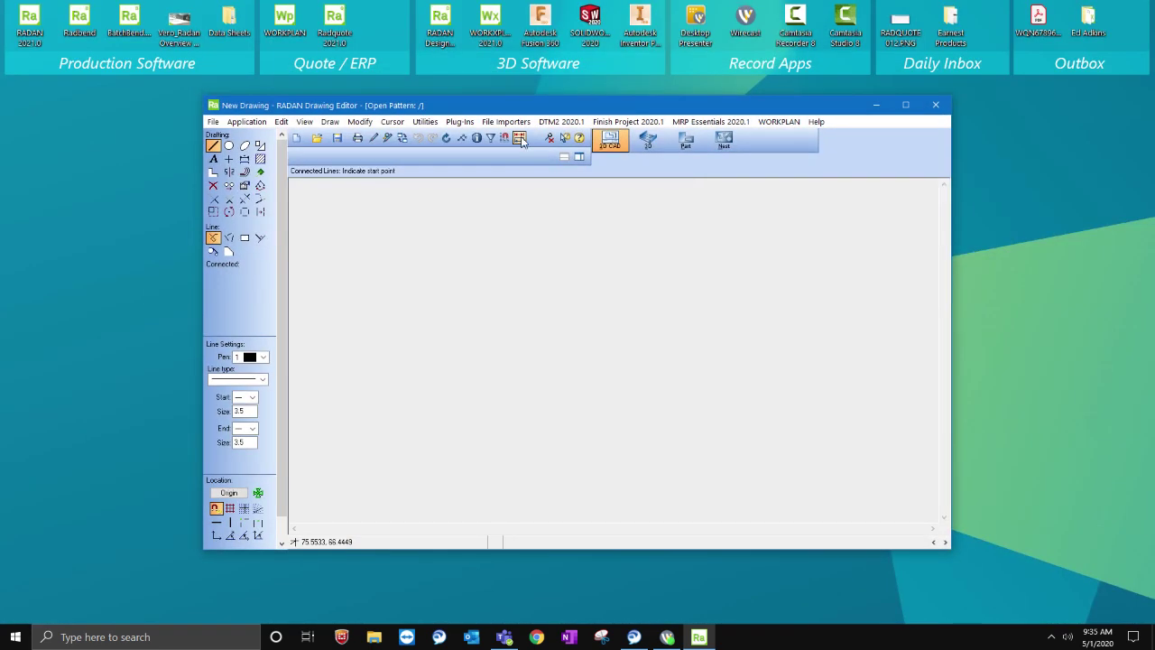
{"action": "left_click_drag", "start_coordinate": [497, 108], "coordinate": [642, 158]}
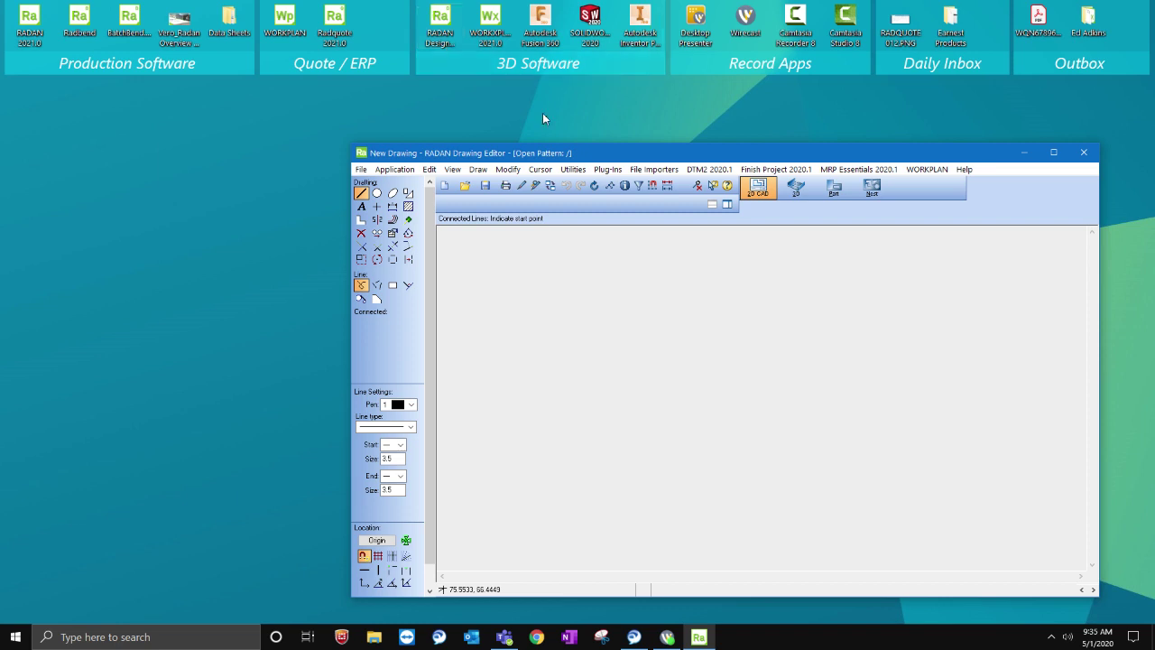
{"action": "left_click", "coordinate": [1053, 152]}
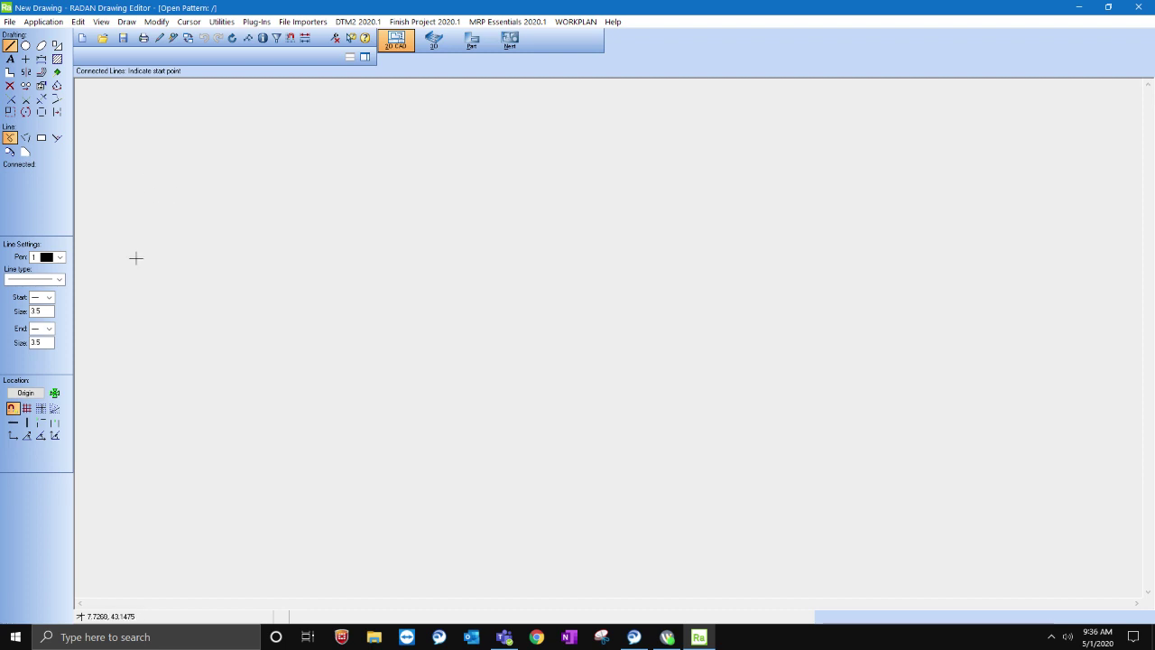
Place a rectangle of length 12 and height 8 by its center near the middle of the drawing area.
{"action": "left_click", "coordinate": [57, 45]}
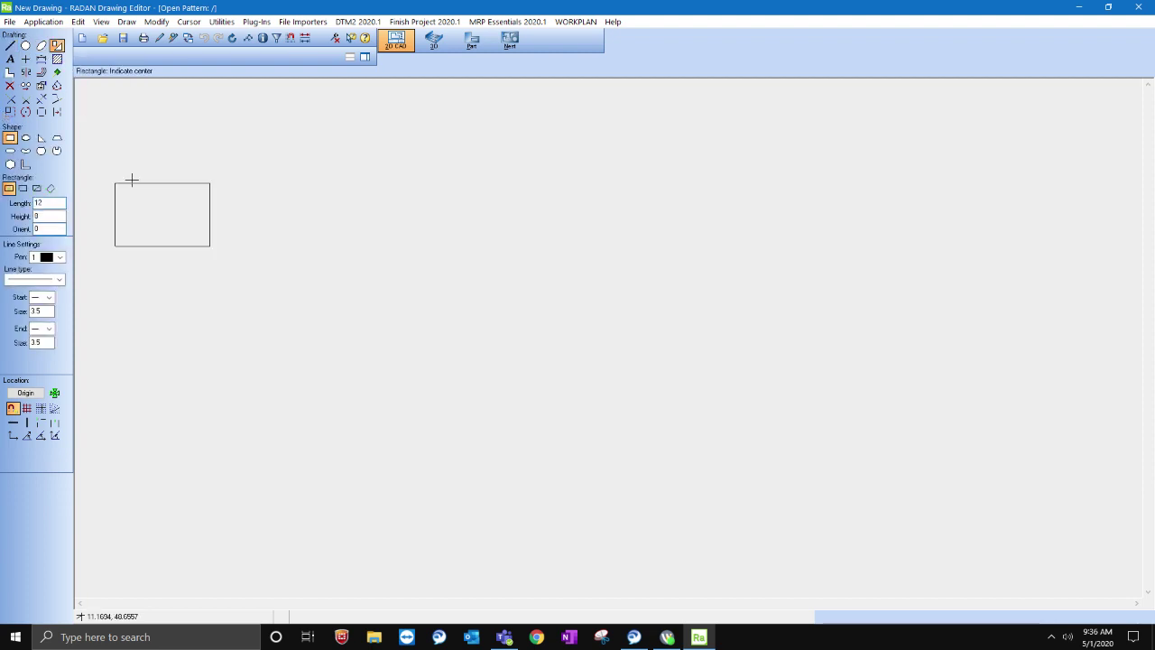
{"action": "scroll", "coordinate": [379, 309], "scroll_direction": "up", "scroll_amount": 1}
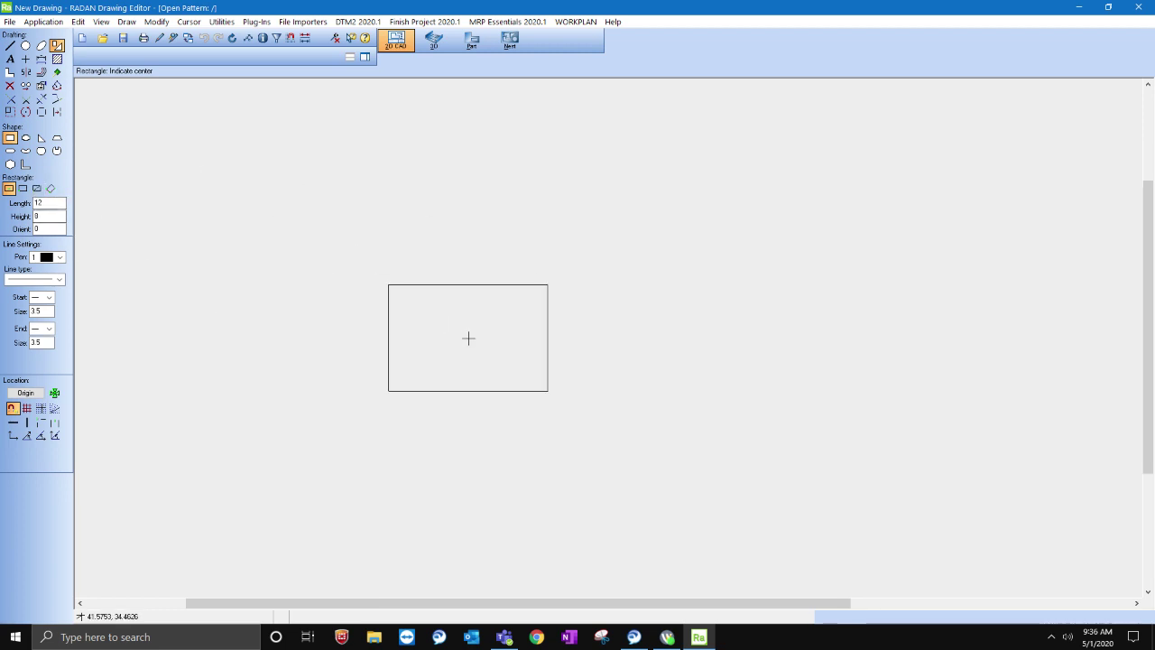
{"action": "left_click", "coordinate": [468, 337]}
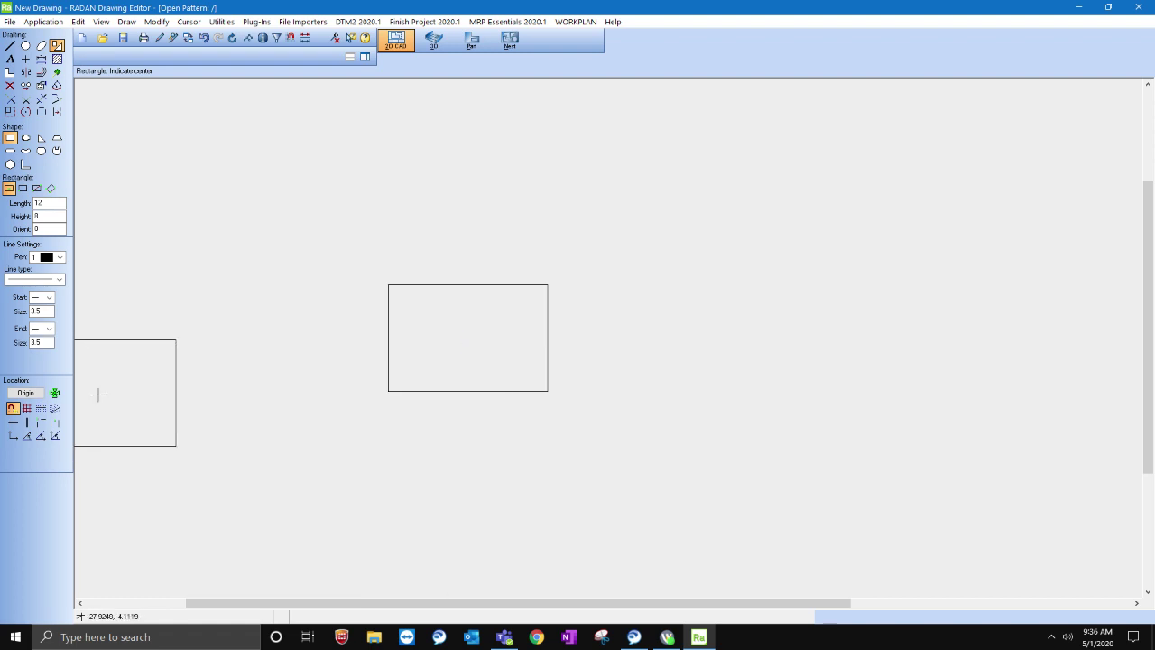
Set the dimension text height to 6 and add a linear dimension above the rectangle's upper edge.
{"action": "left_click", "coordinate": [40, 59]}
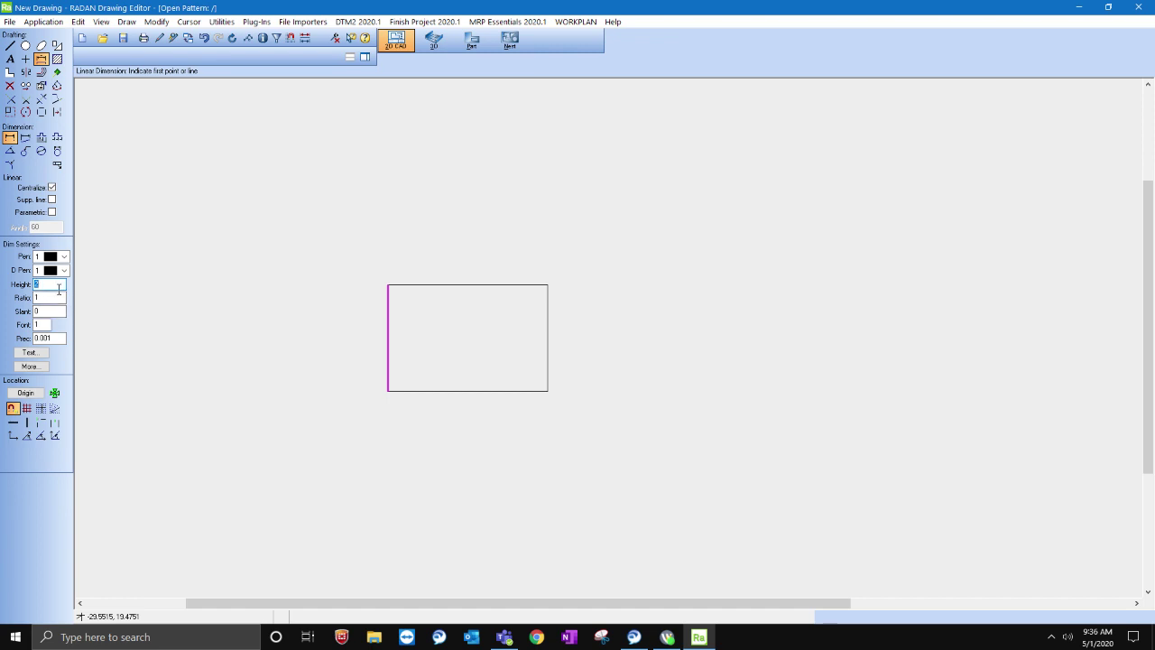
{"action": "left_click", "coordinate": [388, 285]}
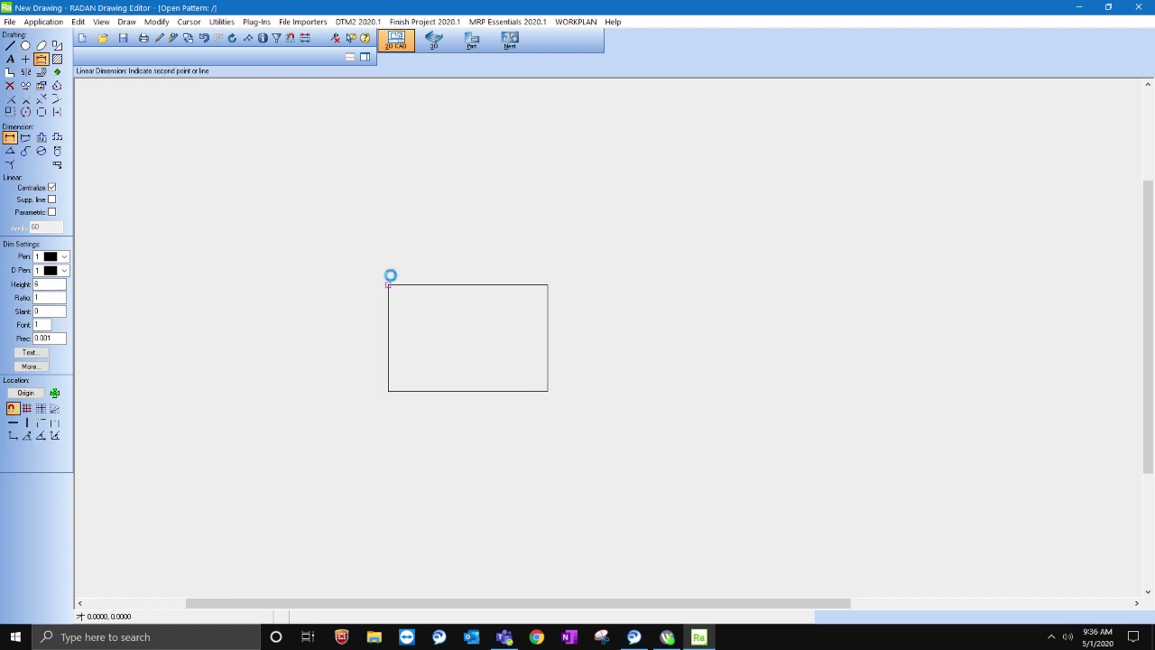
{"action": "left_click", "coordinate": [547, 285]}
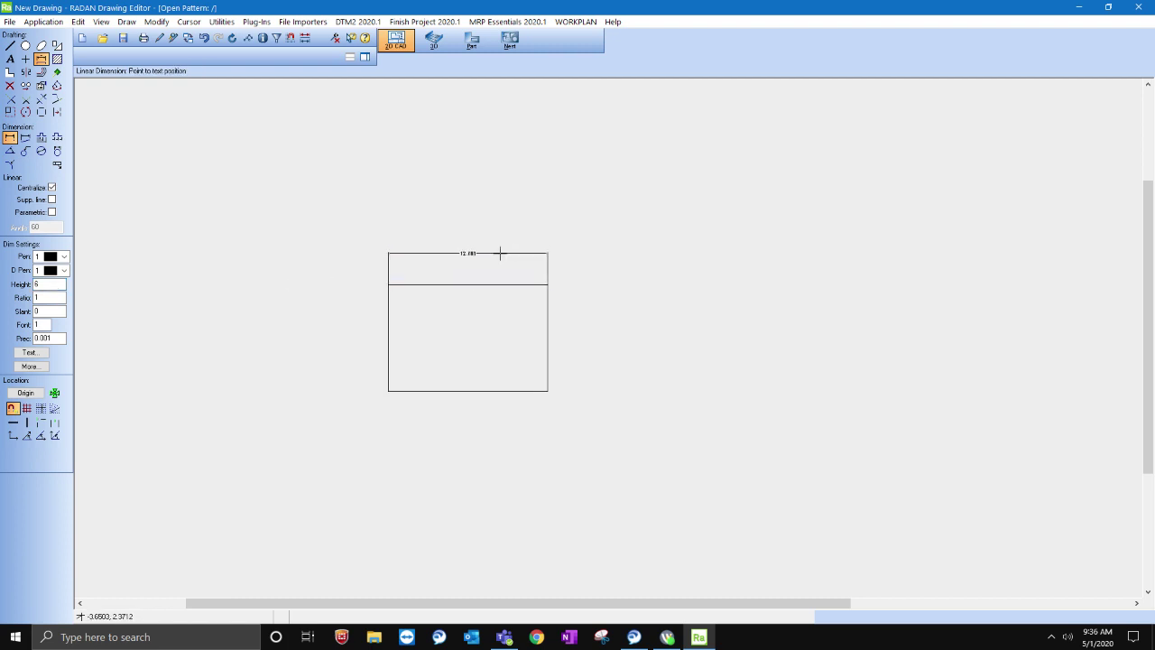
{"action": "left_click", "coordinate": [502, 253]}
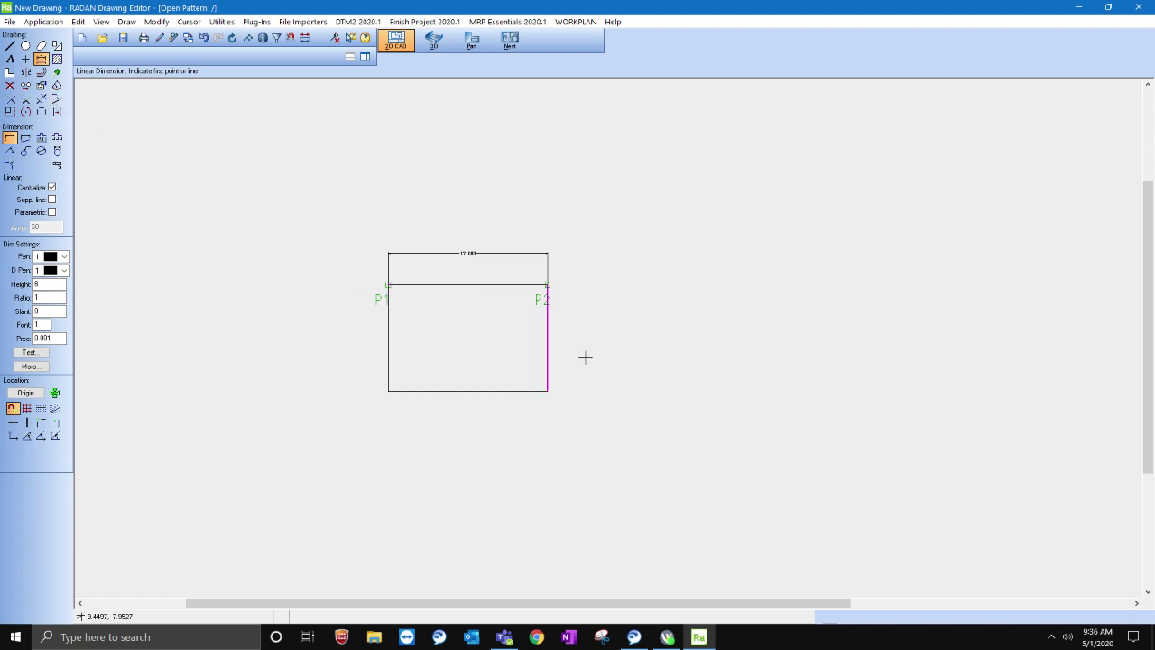
Add a vertical linear dimension for the rectangle's right edge, placed outside the shape.
{"action": "left_click", "coordinate": [548, 383]}
{"action": "left_click", "coordinate": [582, 337]}
{"action": "scroll", "coordinate": [563, 366], "scroll_direction": "up", "scroll_amount": 3}
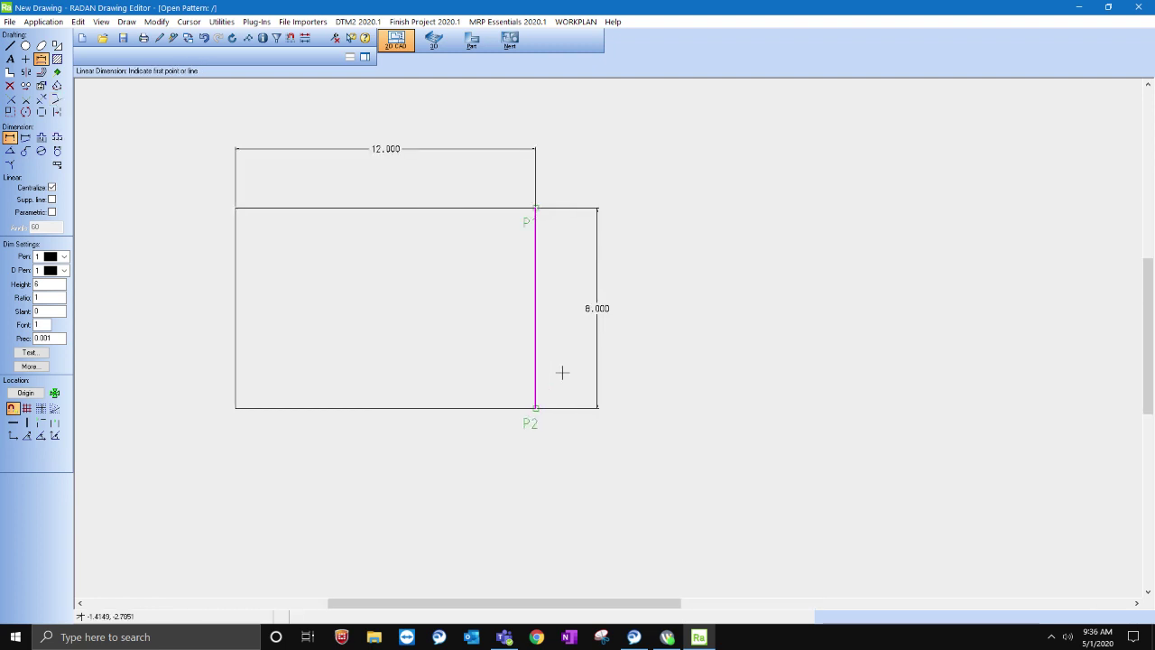
{"action": "scroll", "coordinate": [857, 422], "scroll_direction": "down", "scroll_amount": 3}
{"action": "scroll", "coordinate": [742, 320], "scroll_direction": "up", "scroll_amount": 2}
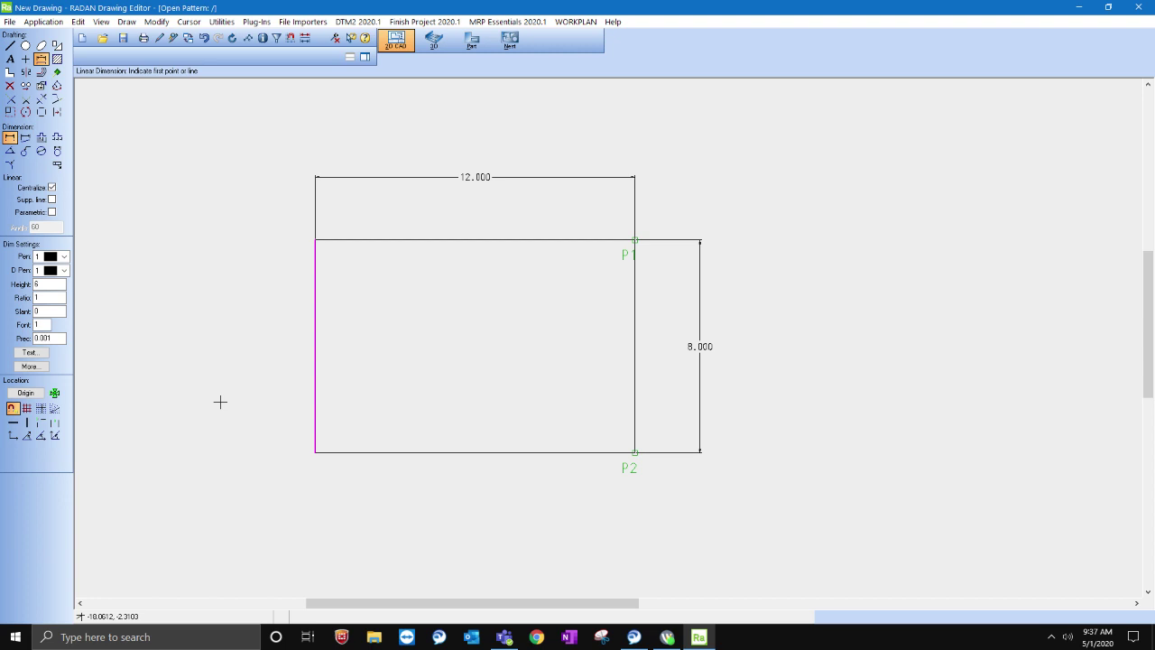
Review the drafting preferences for drawing, styles, grid, printing, and latch and snap, and close them without changes.
{"action": "left_click", "coordinate": [77, 21]}
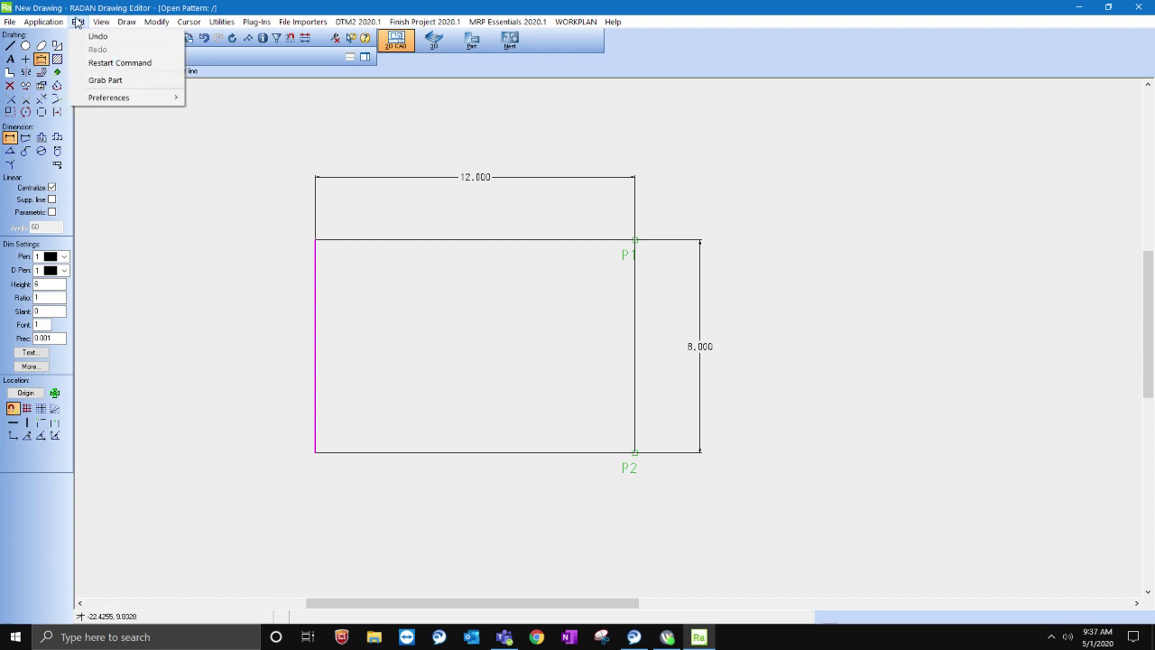
{"action": "mouse_move", "coordinate": [113, 99]}
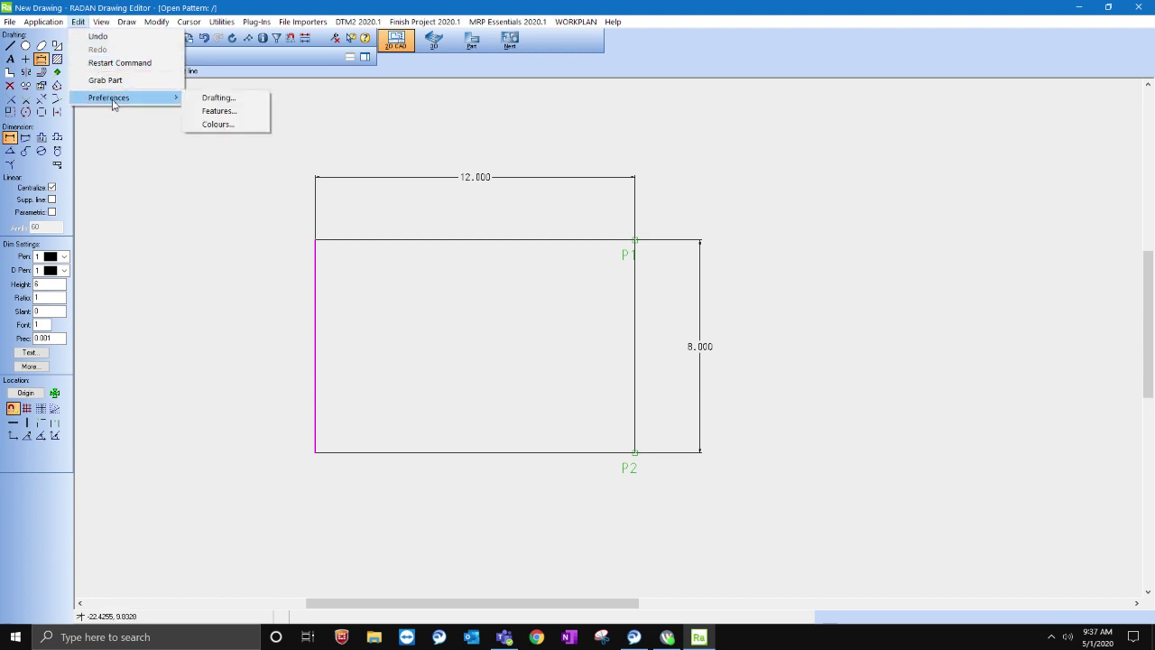
{"action": "left_click", "coordinate": [220, 98]}
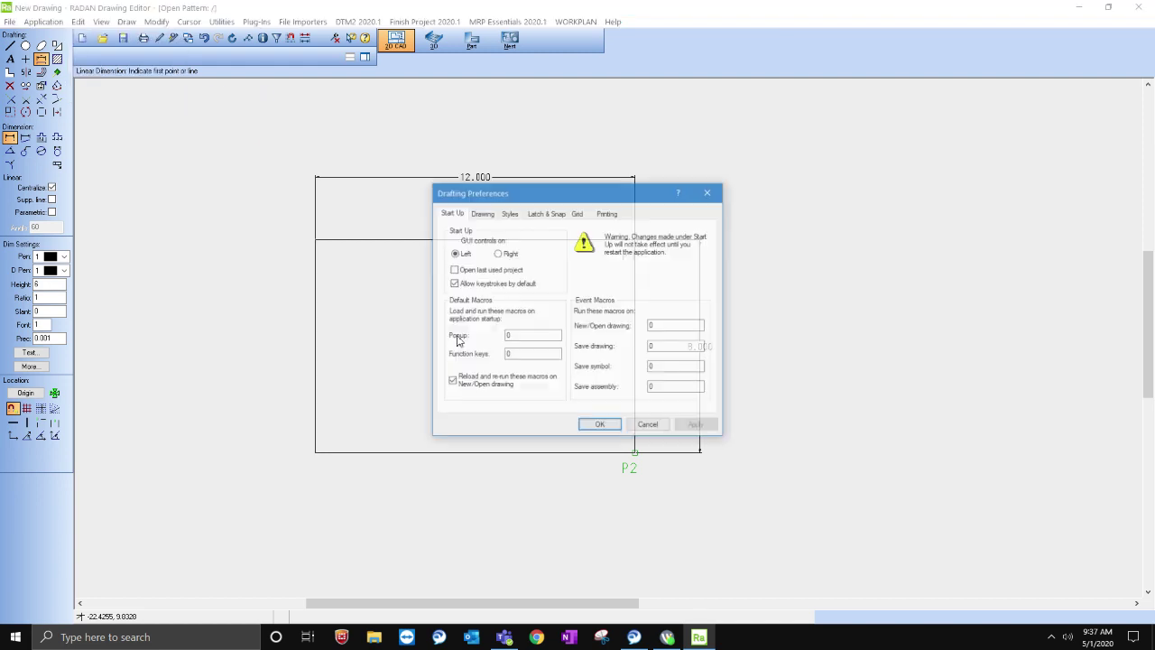
{"action": "left_click", "coordinate": [492, 218]}
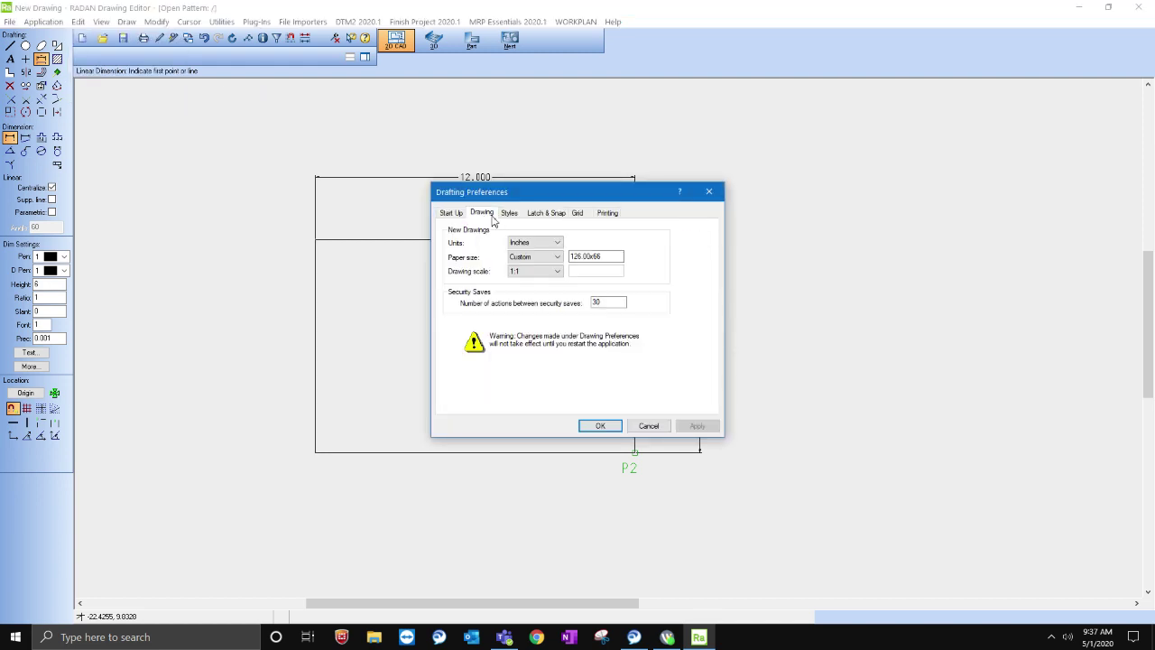
{"action": "left_click", "coordinate": [517, 220]}
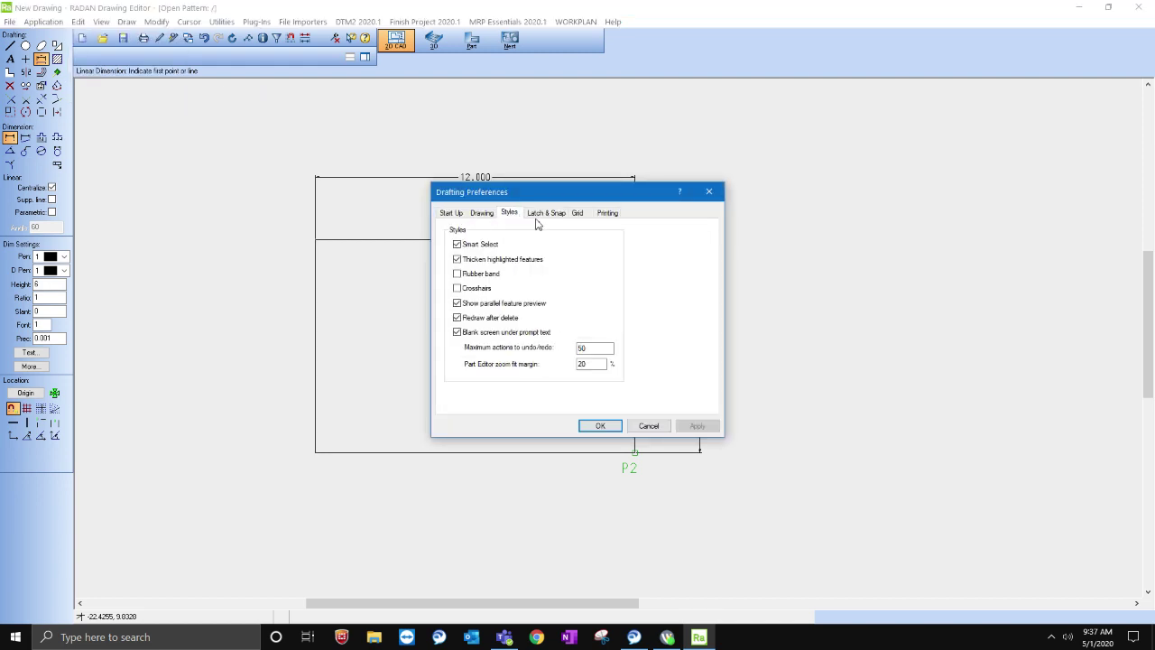
{"action": "left_click", "coordinate": [581, 219]}
{"action": "left_click", "coordinate": [611, 217]}
{"action": "left_click", "coordinate": [546, 215]}
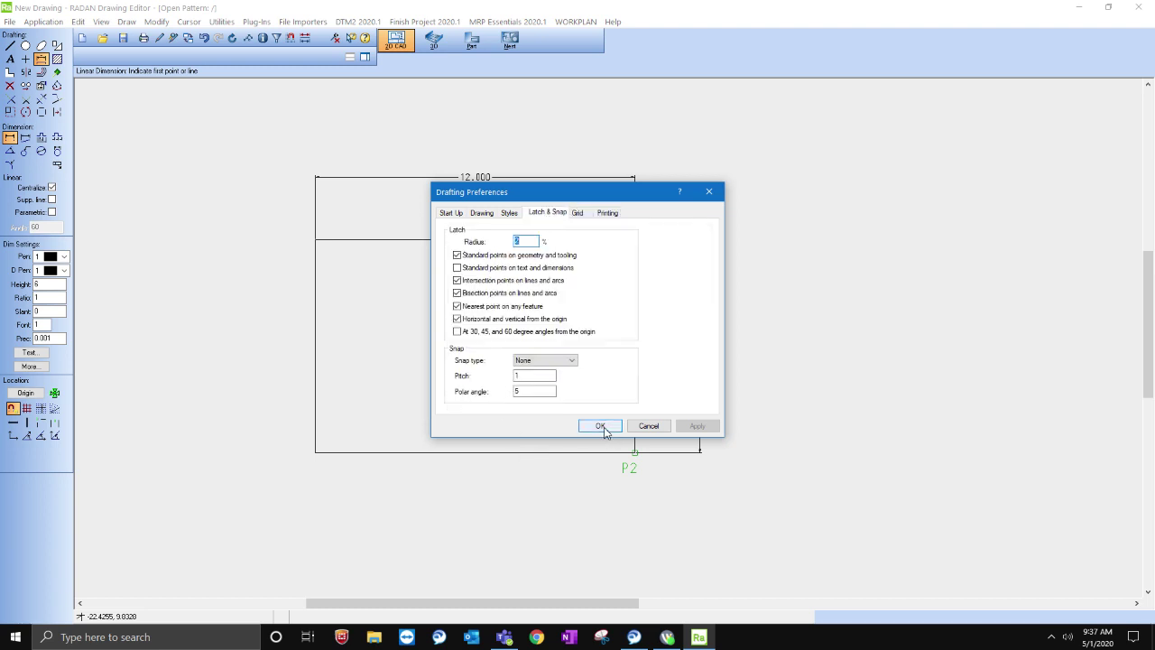
{"action": "left_click", "coordinate": [646, 426]}
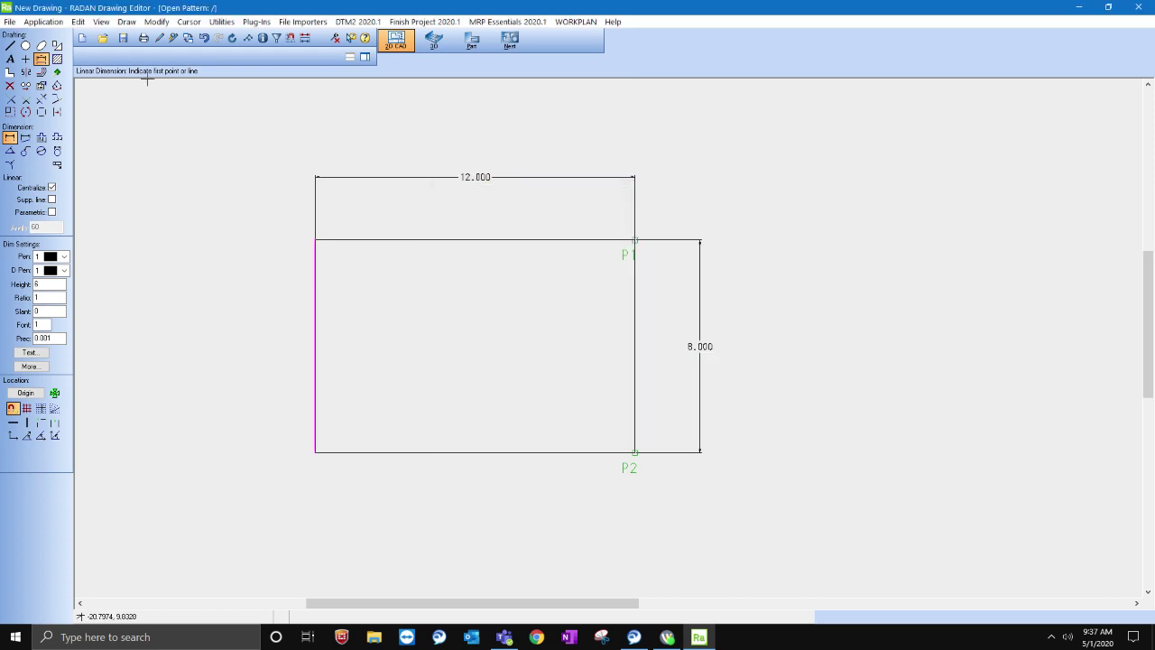
Try a default rectangle length of 24 in the shape feature preferences, return it to 12, and cancel the dialog.
{"action": "left_click", "coordinate": [80, 21]}
{"action": "mouse_move", "coordinate": [126, 98]}
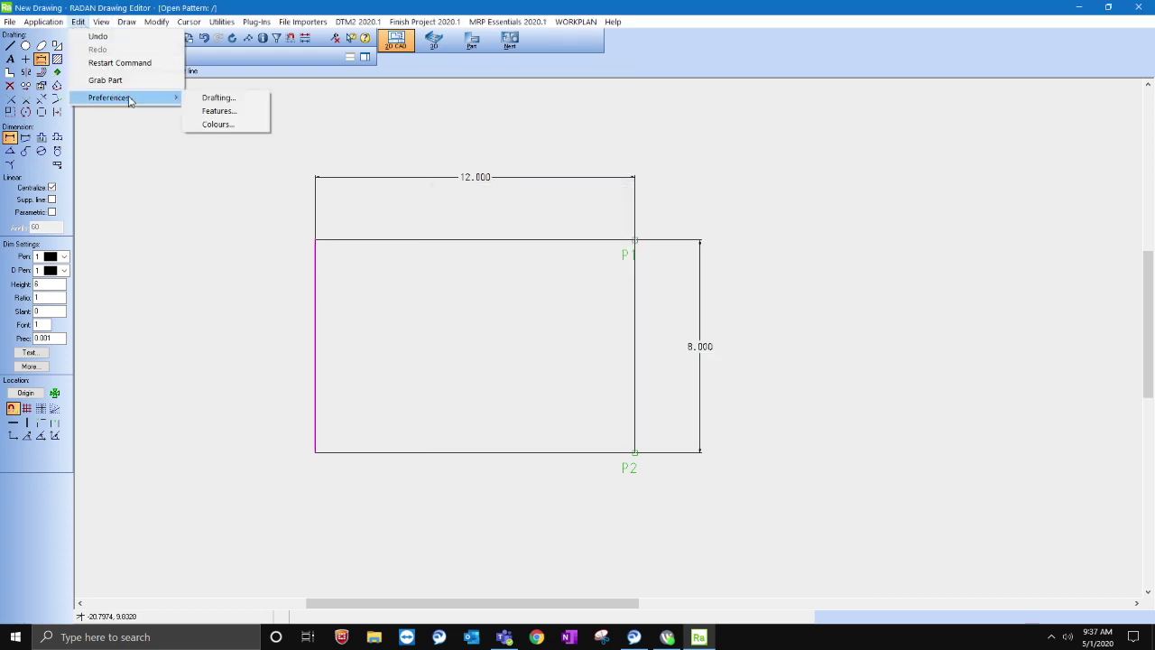
{"action": "left_click", "coordinate": [226, 111]}
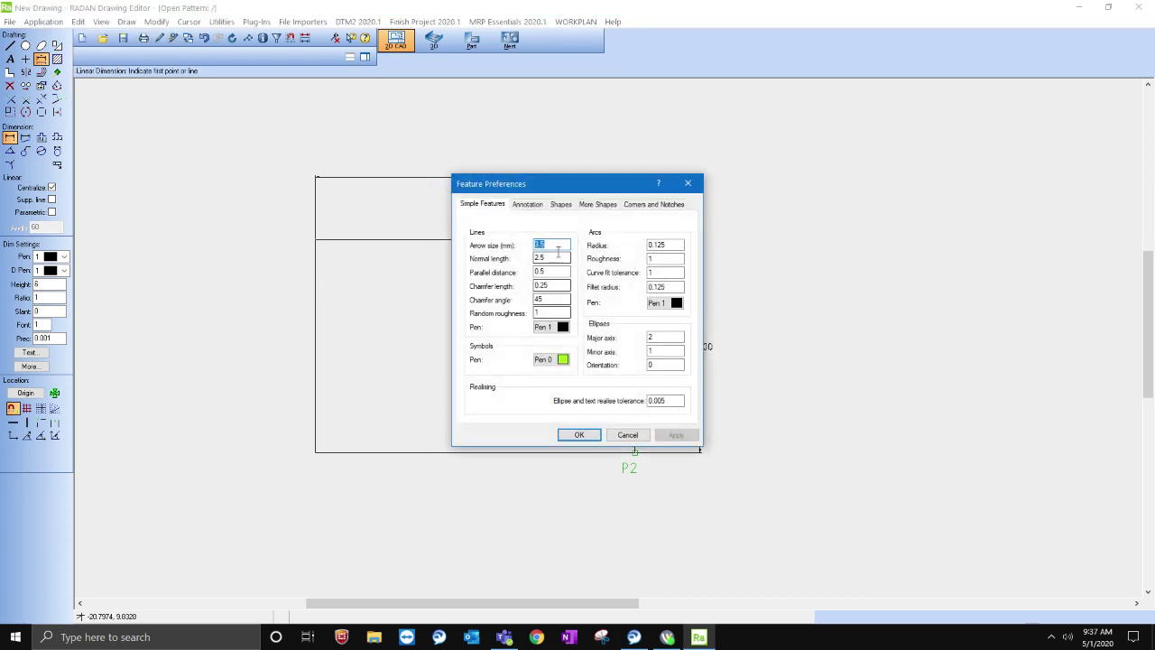
{"action": "left_click", "coordinate": [561, 206]}
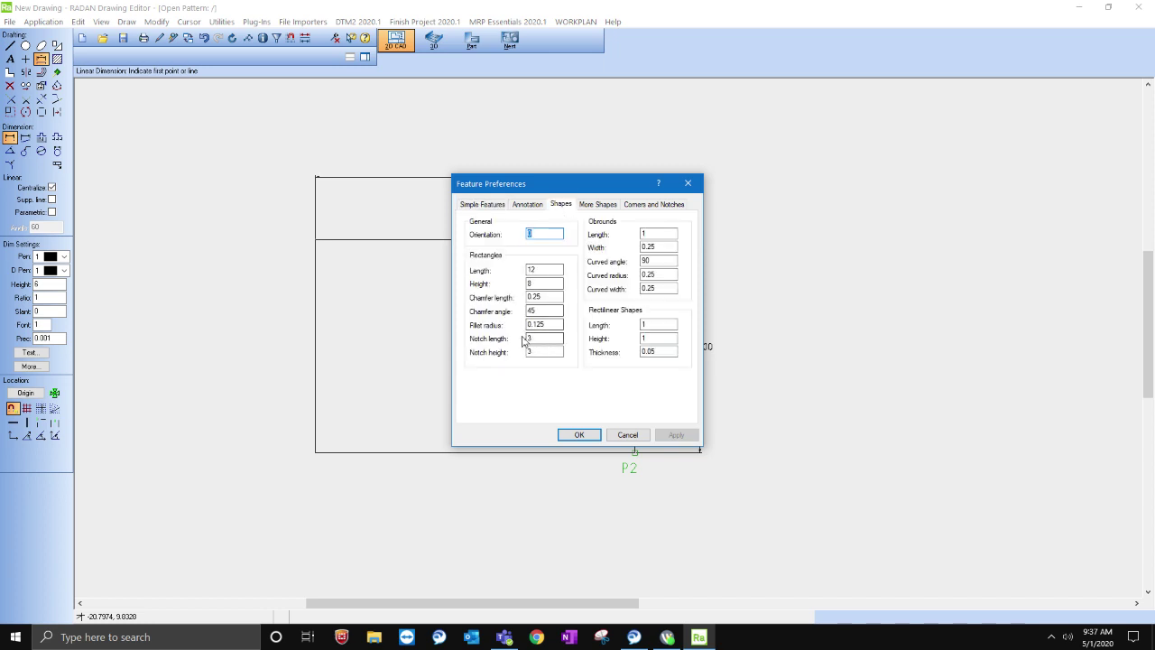
{"action": "double_click", "coordinate": [538, 269]}
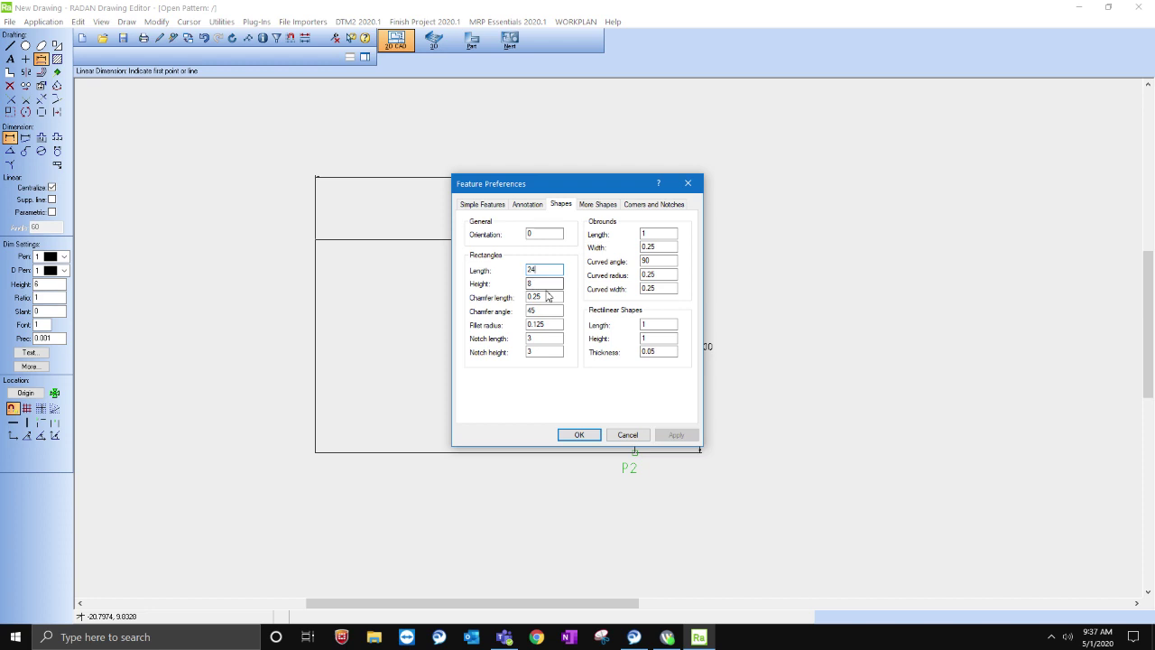
{"action": "left_click_drag", "start_coordinate": [547, 271], "coordinate": [488, 272]}
{"action": "type", "text": "12"}
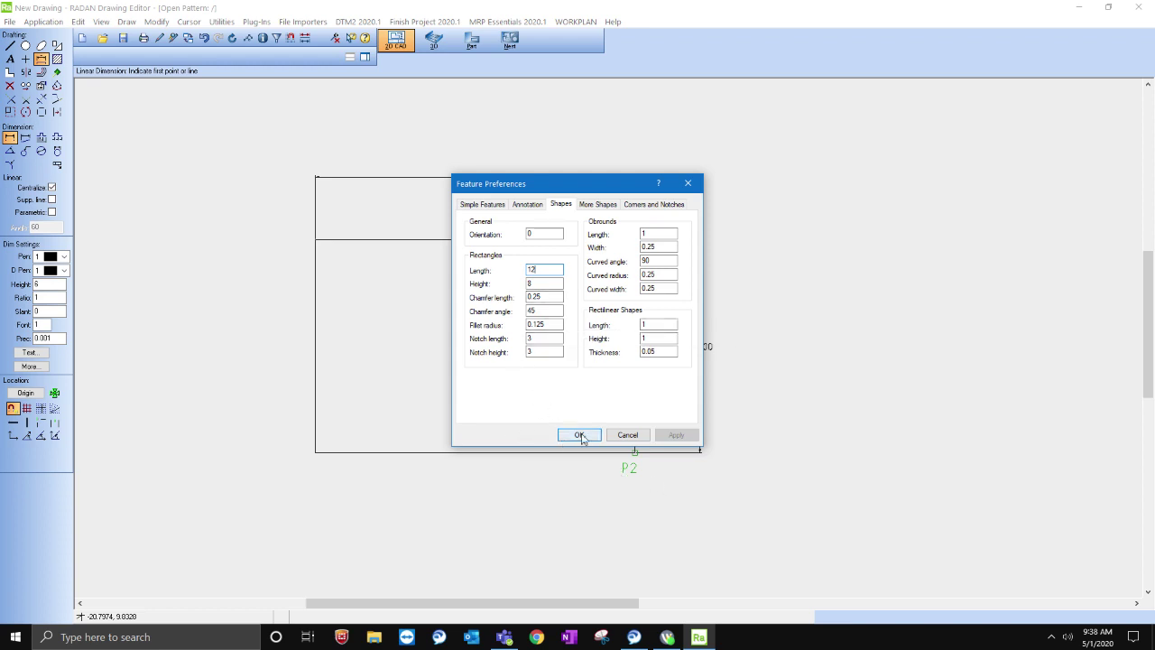
{"action": "left_click", "coordinate": [627, 434]}
{"action": "scroll", "coordinate": [448, 487], "scroll_direction": "down", "scroll_amount": 1}
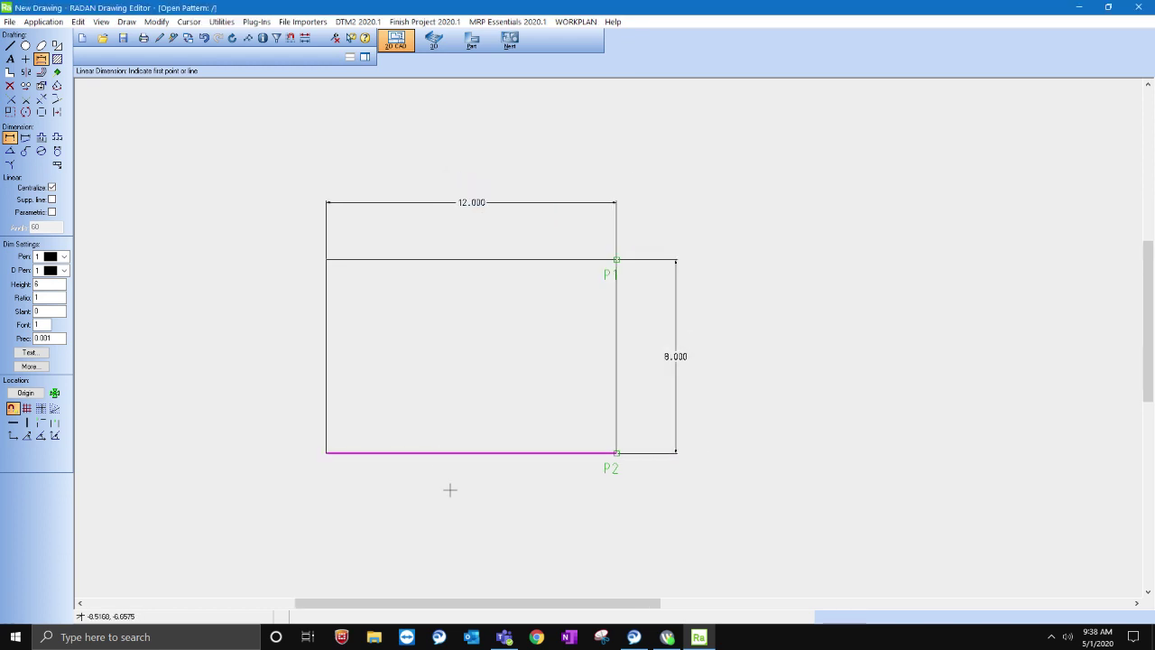
Cut a rectangular notch 1.25 wide and 1.25 deep into each of the rectangle's four corners.
{"action": "scroll", "coordinate": [475, 513], "scroll_direction": "up", "scroll_amount": 2}
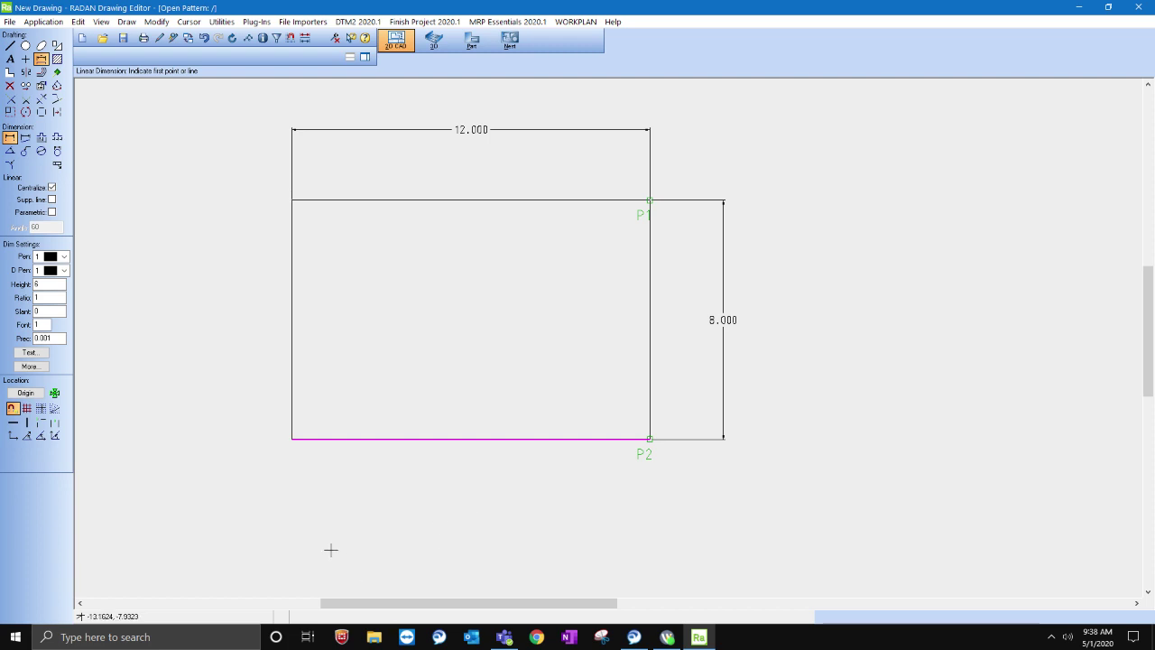
{"action": "left_click", "coordinate": [10, 73]}
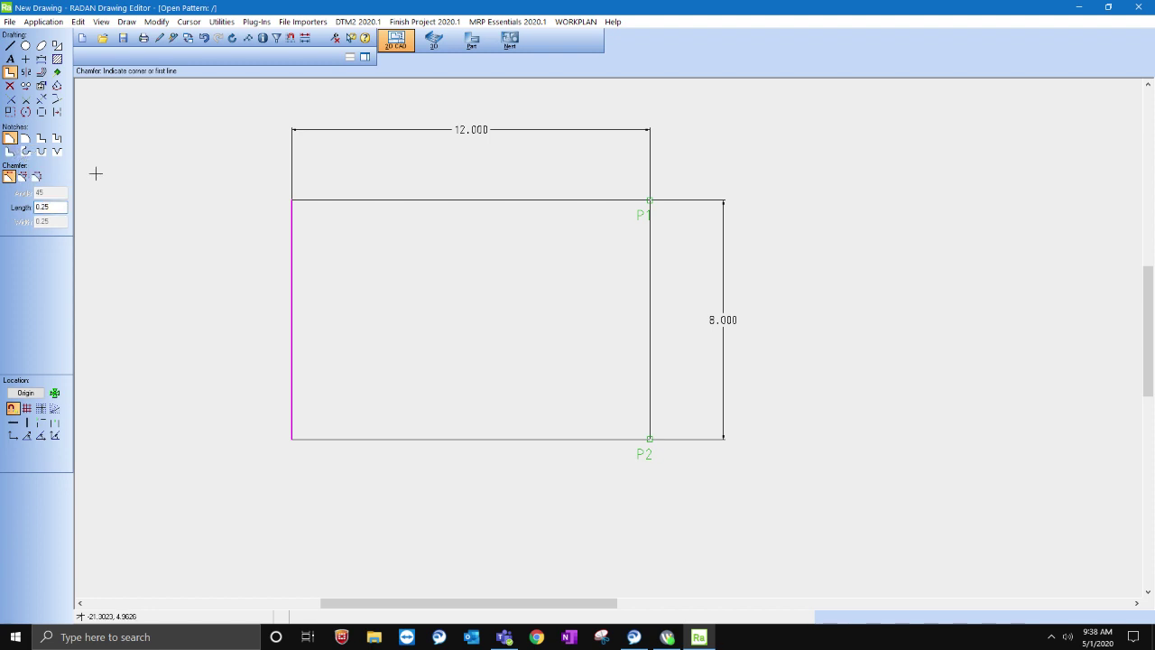
{"action": "left_click", "coordinate": [40, 137]}
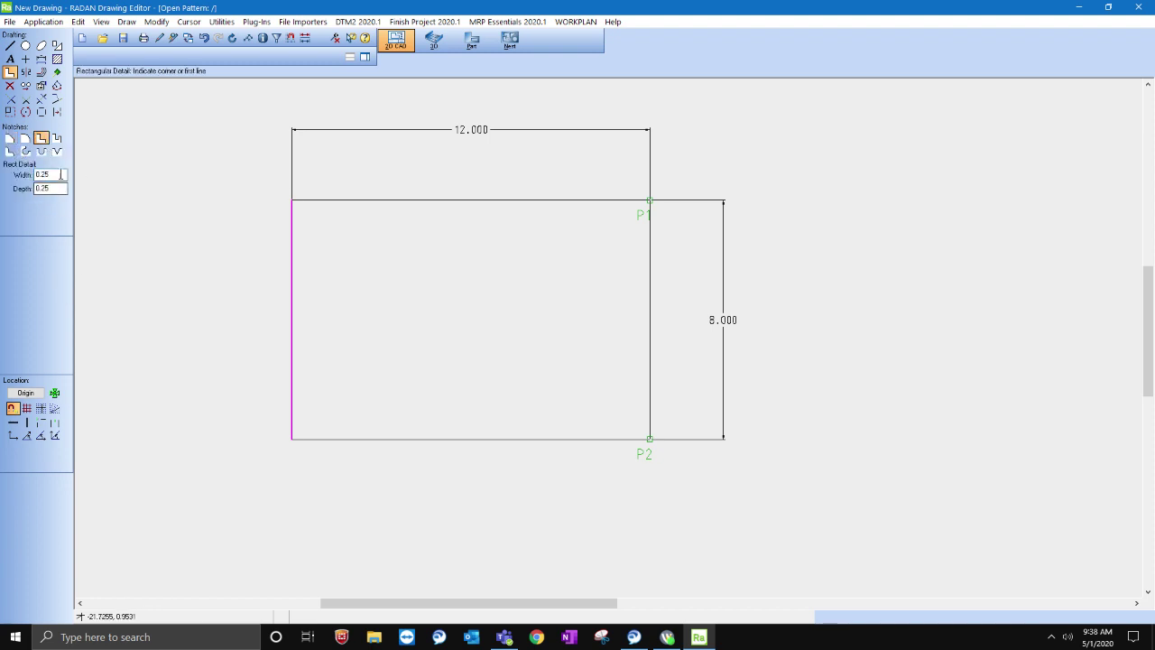
{"action": "type", "text": "1"}
{"action": "key", "text": "Tab"}
{"action": "type", "text": "1.25"}
{"action": "left_click", "coordinate": [291, 199]}
{"action": "left_click", "coordinate": [292, 440]}
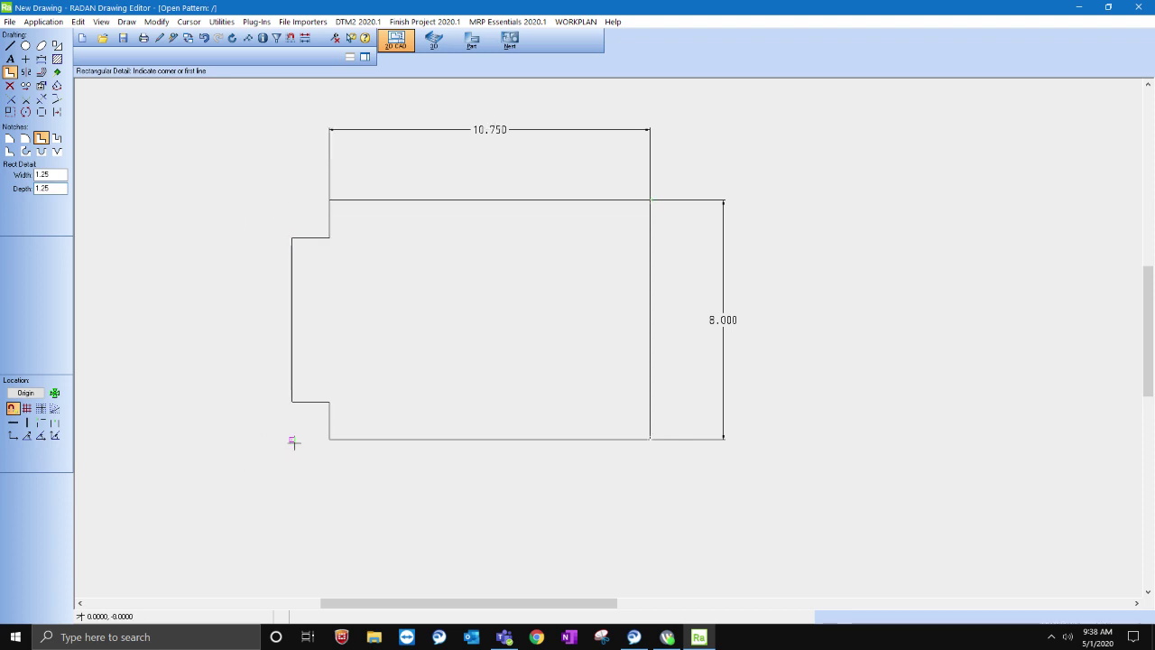
{"action": "left_click", "coordinate": [647, 443]}
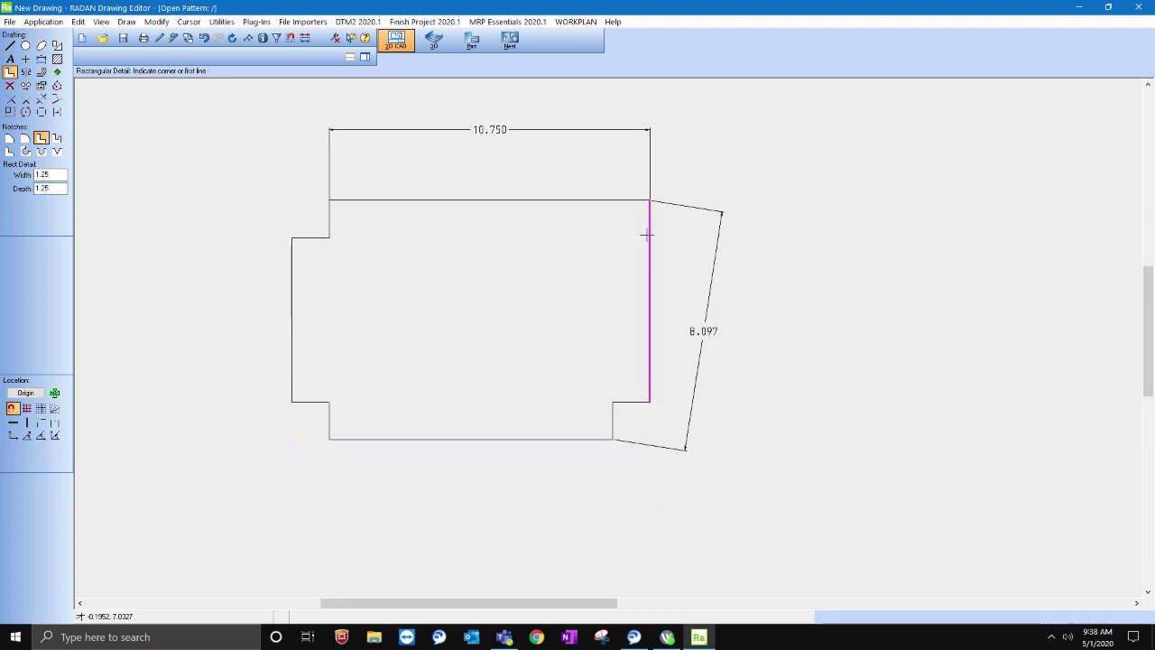
{"action": "left_click", "coordinate": [640, 208]}
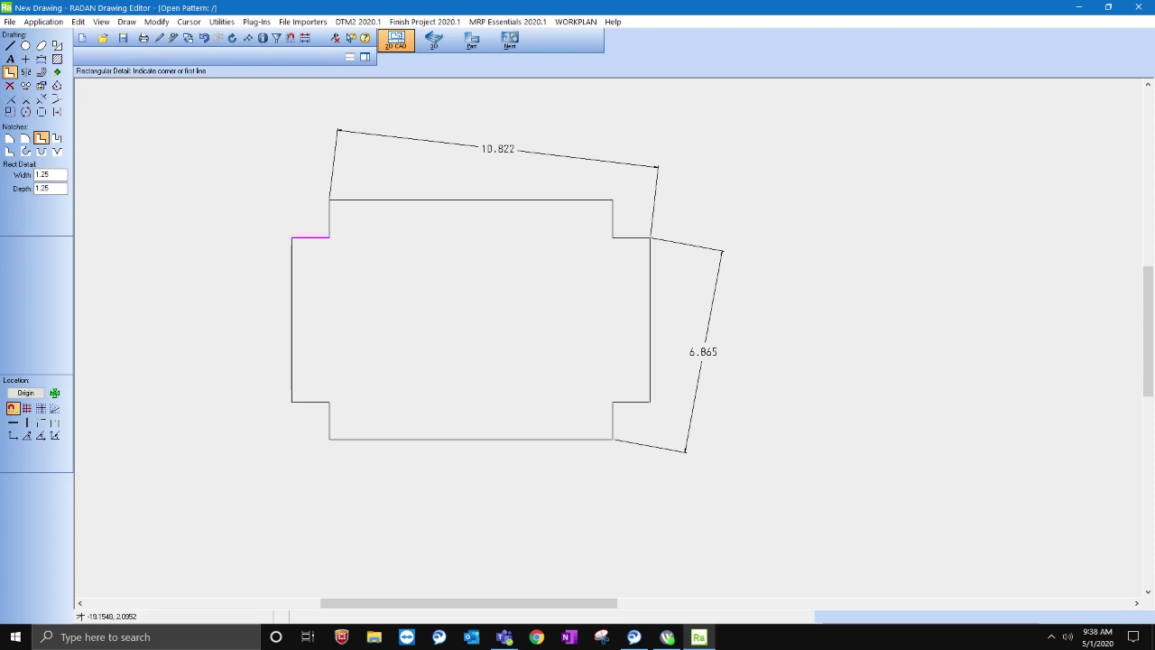
Delete the two linear dimensions above and to the right of the notched shape.
{"action": "left_click", "coordinate": [10, 84]}
{"action": "left_click", "coordinate": [508, 148]}
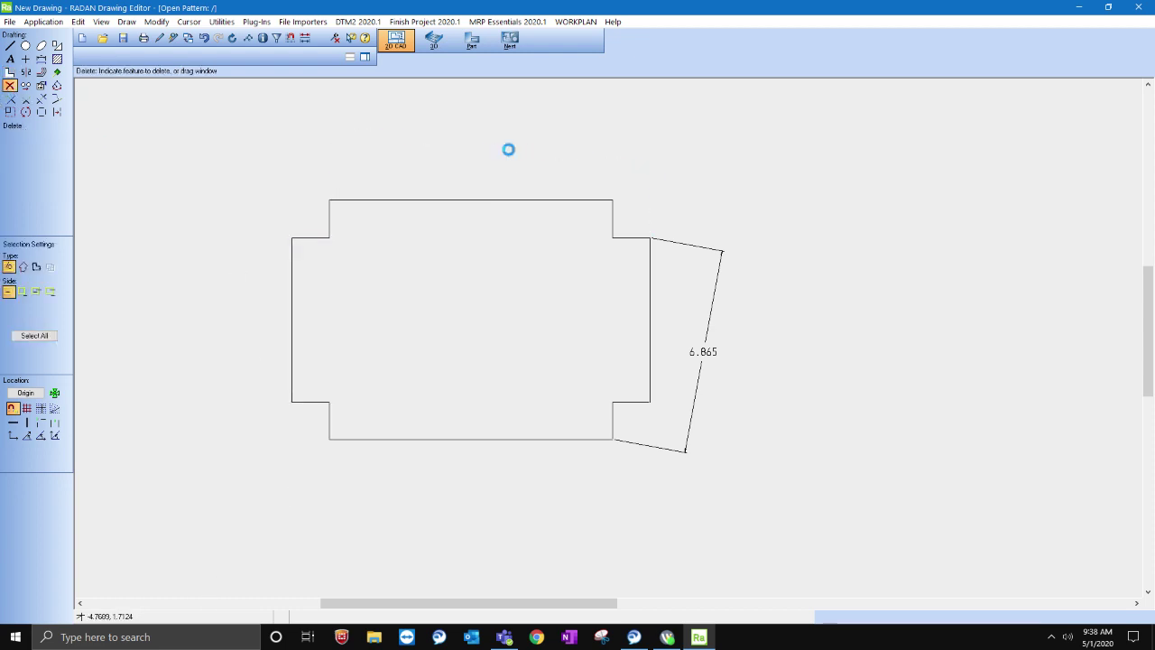
{"action": "left_click", "coordinate": [709, 300]}
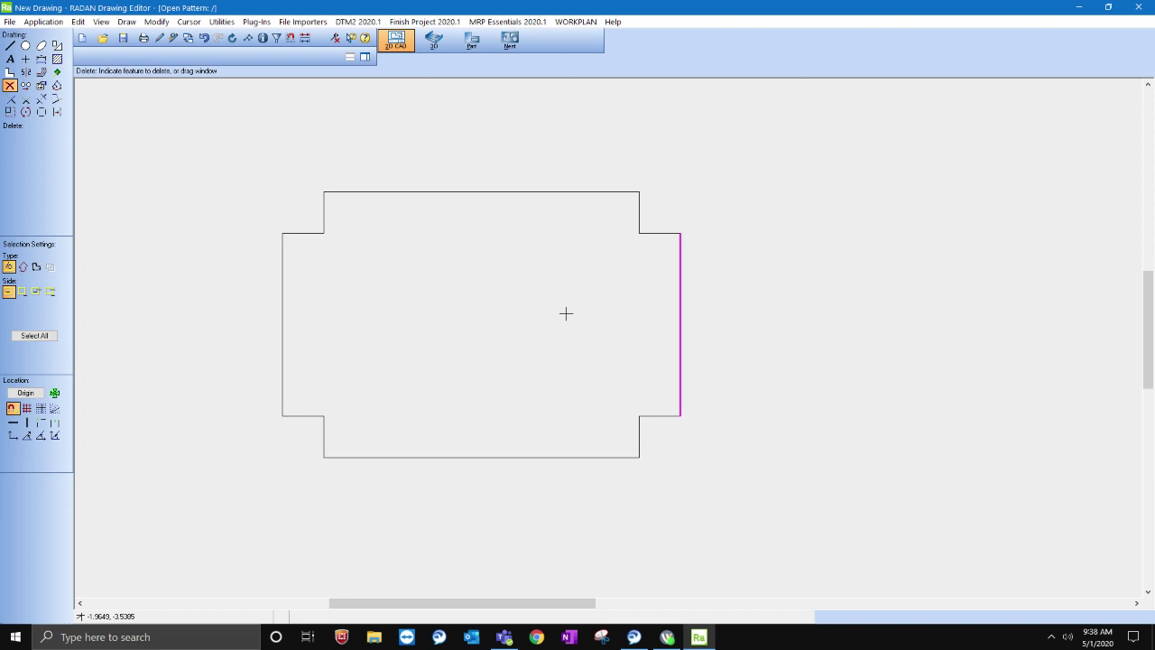
Move the drawing origin to the inner corner of the lower-left notch.
{"action": "scroll", "coordinate": [677, 335], "scroll_direction": "up", "scroll_amount": 1}
{"action": "scroll", "coordinate": [704, 364], "scroll_direction": "down", "scroll_amount": 1}
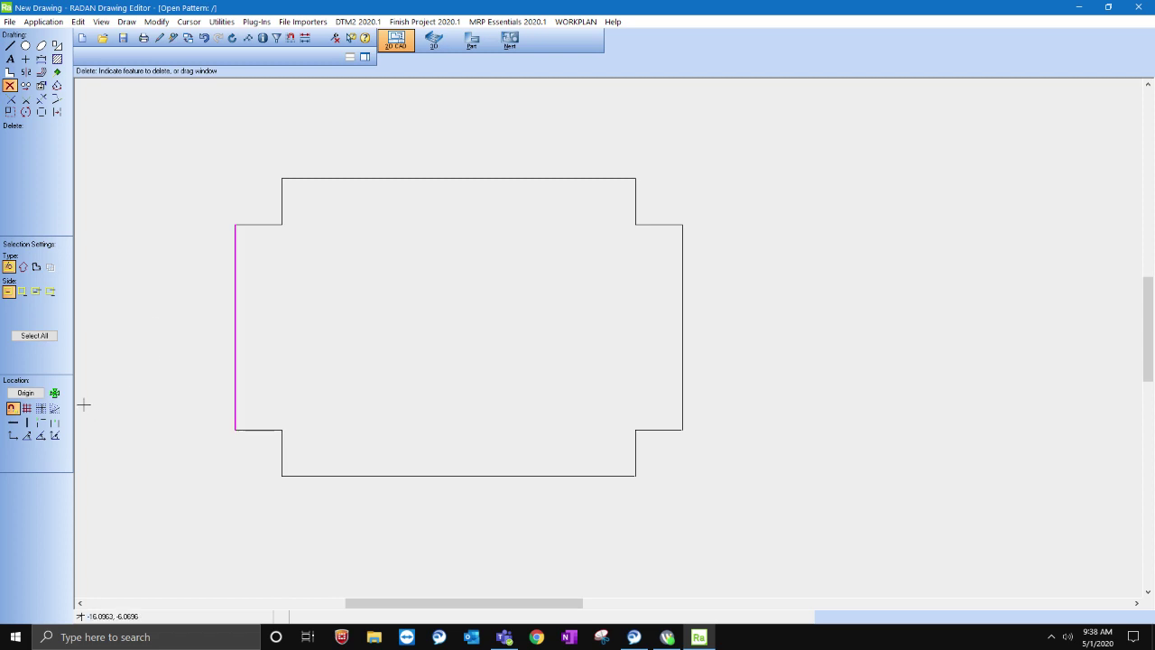
{"action": "left_click", "coordinate": [26, 394]}
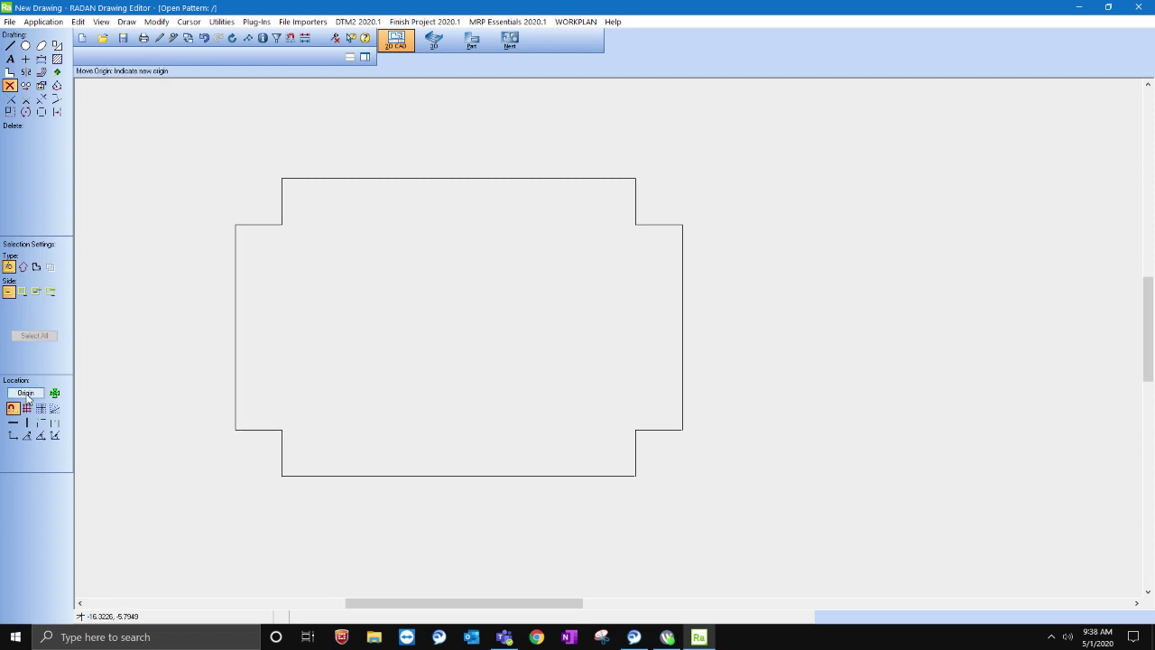
{"action": "left_click", "coordinate": [281, 429]}
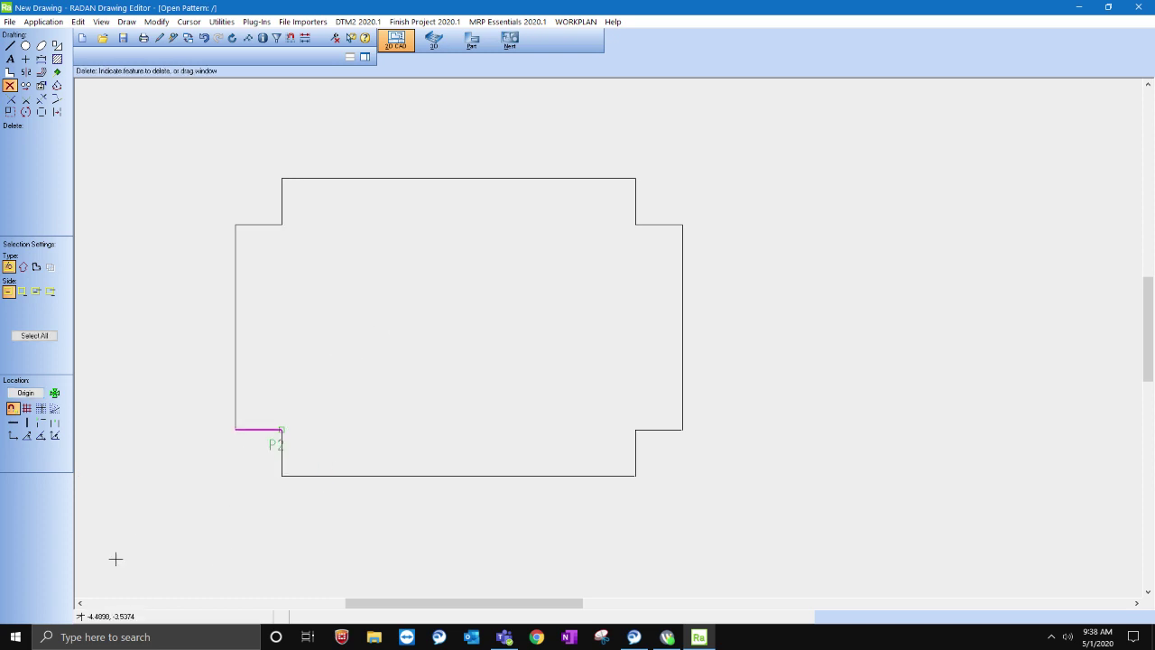
Draw a circle of diameter 0.432 centred at X 1, Y 1 from the origin.
{"action": "left_click", "coordinate": [13, 436]}
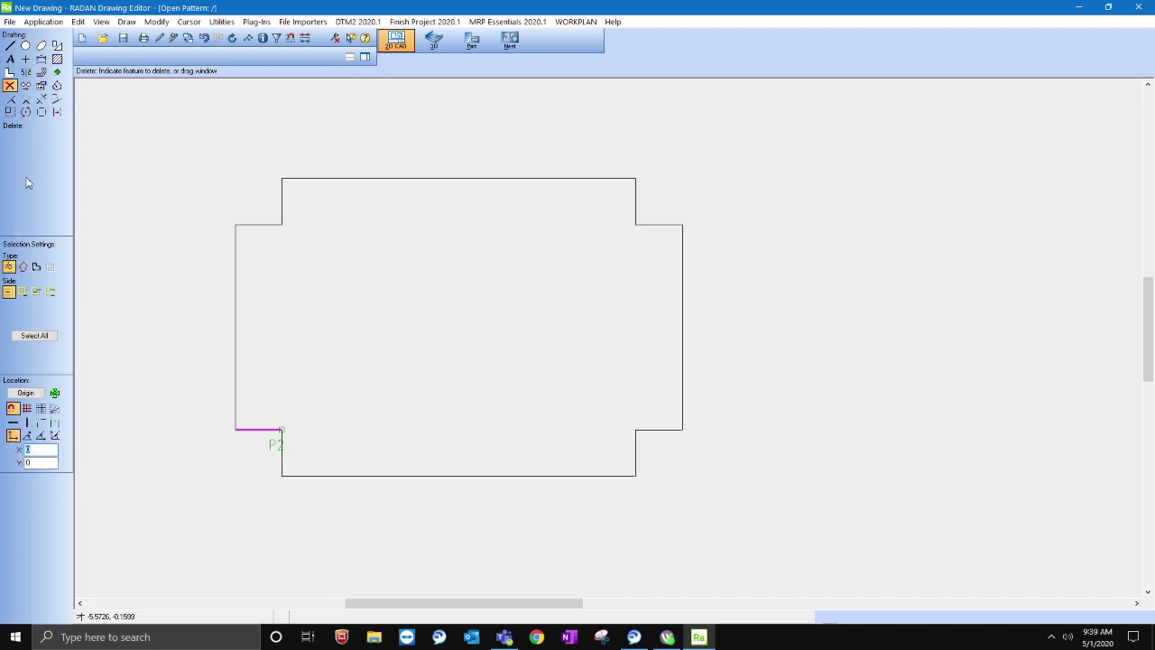
{"action": "left_click", "coordinate": [26, 46]}
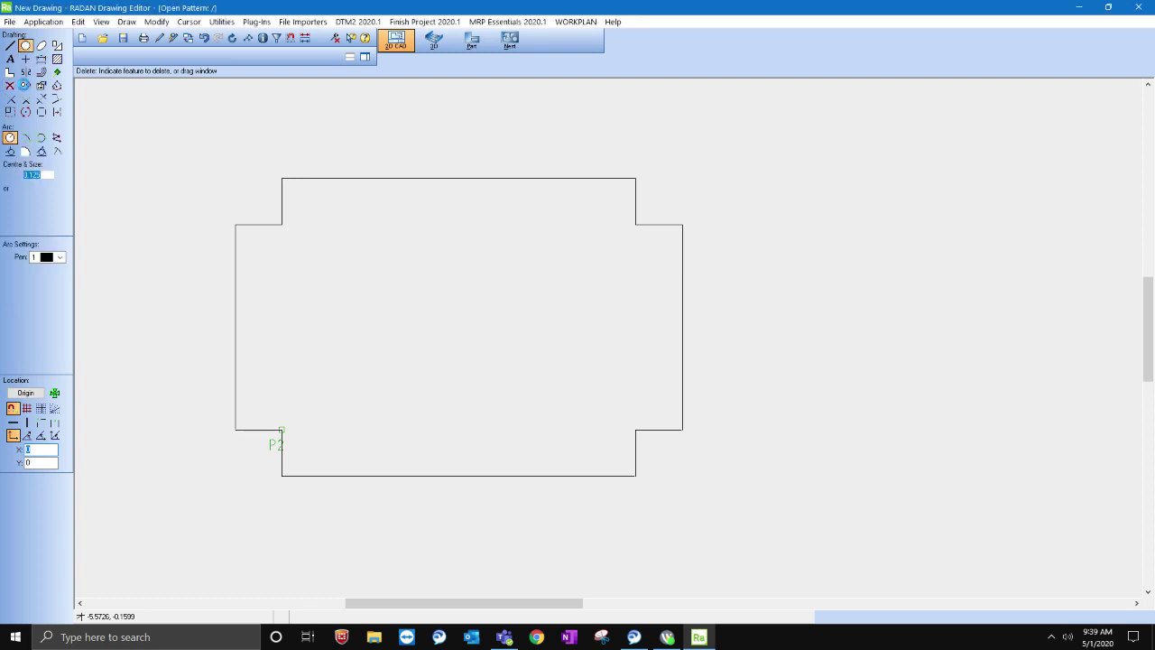
{"action": "left_click", "coordinate": [48, 201]}
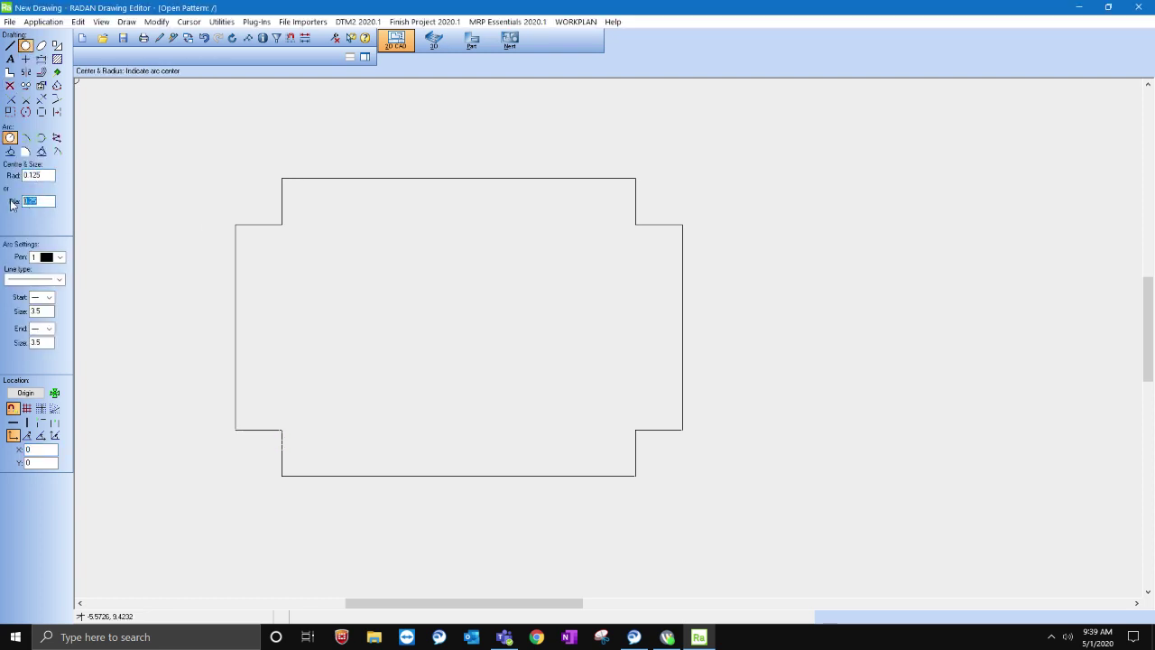
{"action": "type", "text": "0.37"}
{"action": "key", "text": "BackSpace"}
{"action": "key", "text": "BackSpace"}
{"action": "key", "text": "BackSpace"}
{"action": "key", "text": "BackSpace"}
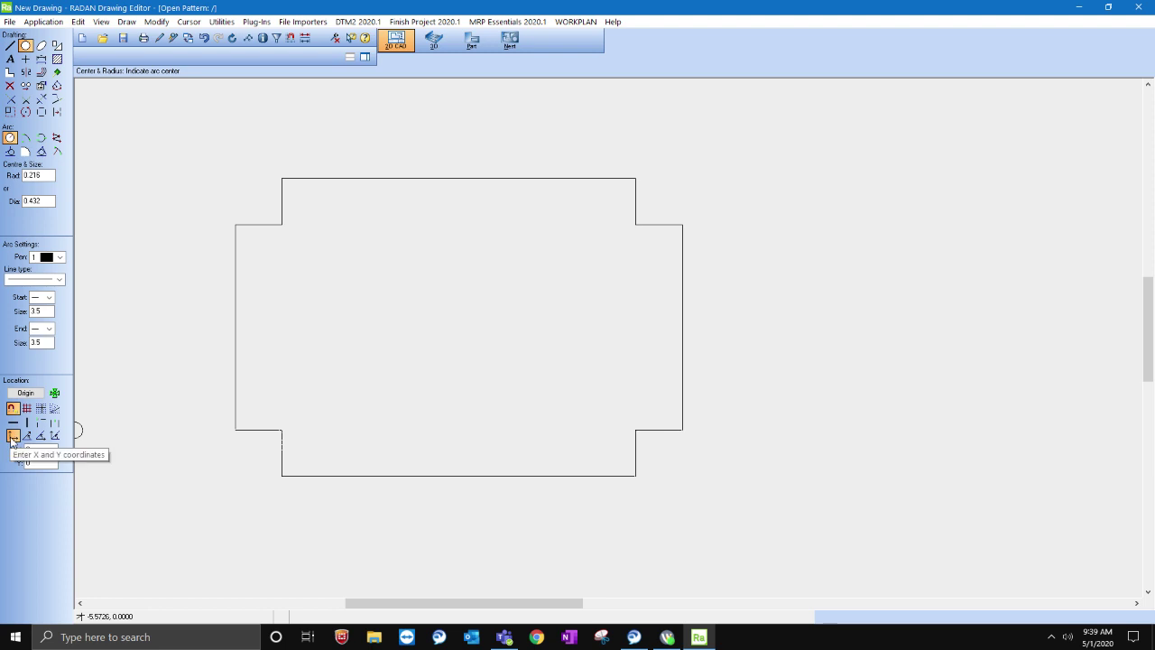
{"action": "left_click", "coordinate": [13, 438]}
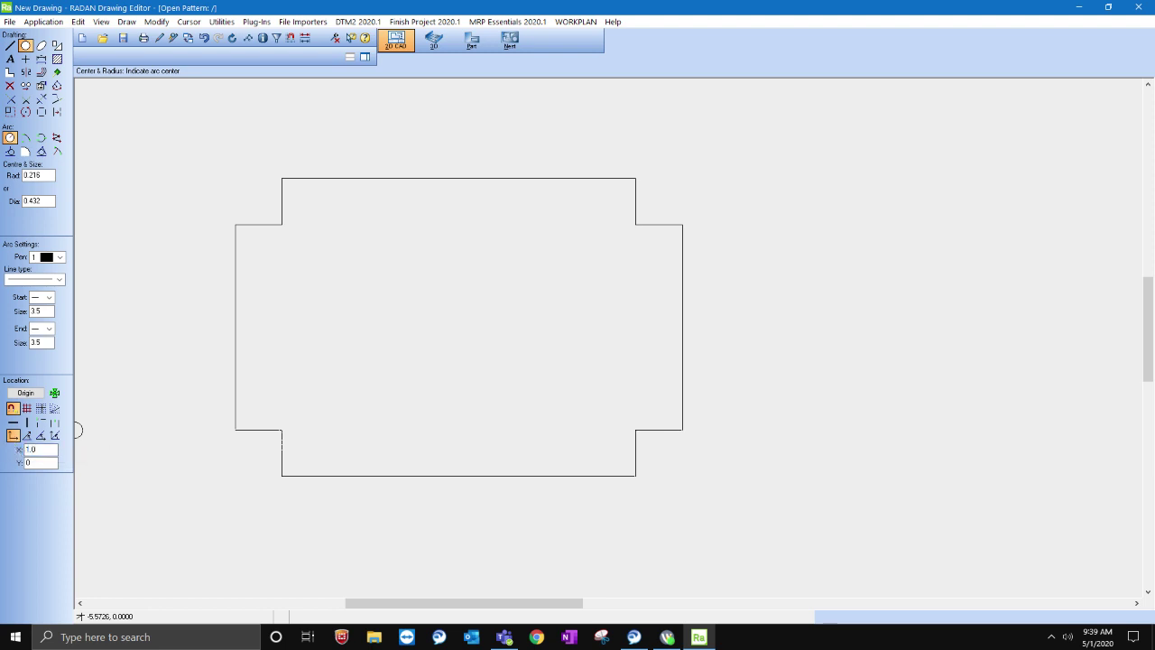
{"action": "type", "text": "1"}
{"action": "key", "text": "Return"}
{"action": "left_click", "coordinate": [10, 85]}
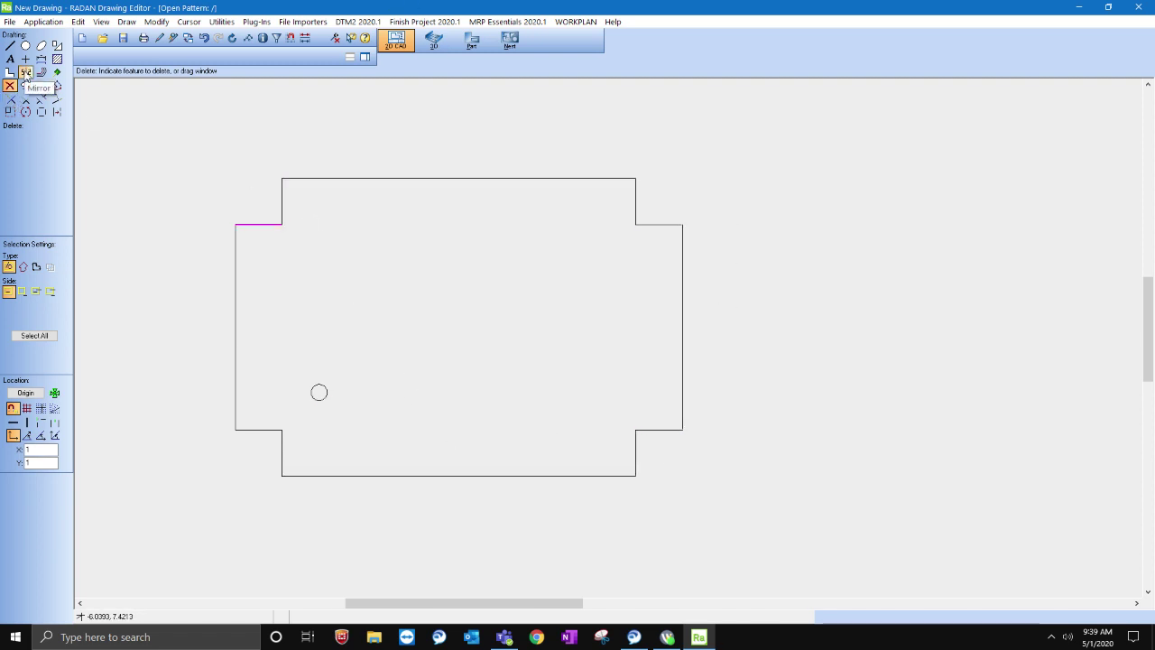
Mirror the circle to the other three corners with Corner Repeat, using the lower-left and upper-right inner notch corners and keeping the original.
{"action": "left_click", "coordinate": [26, 72]}
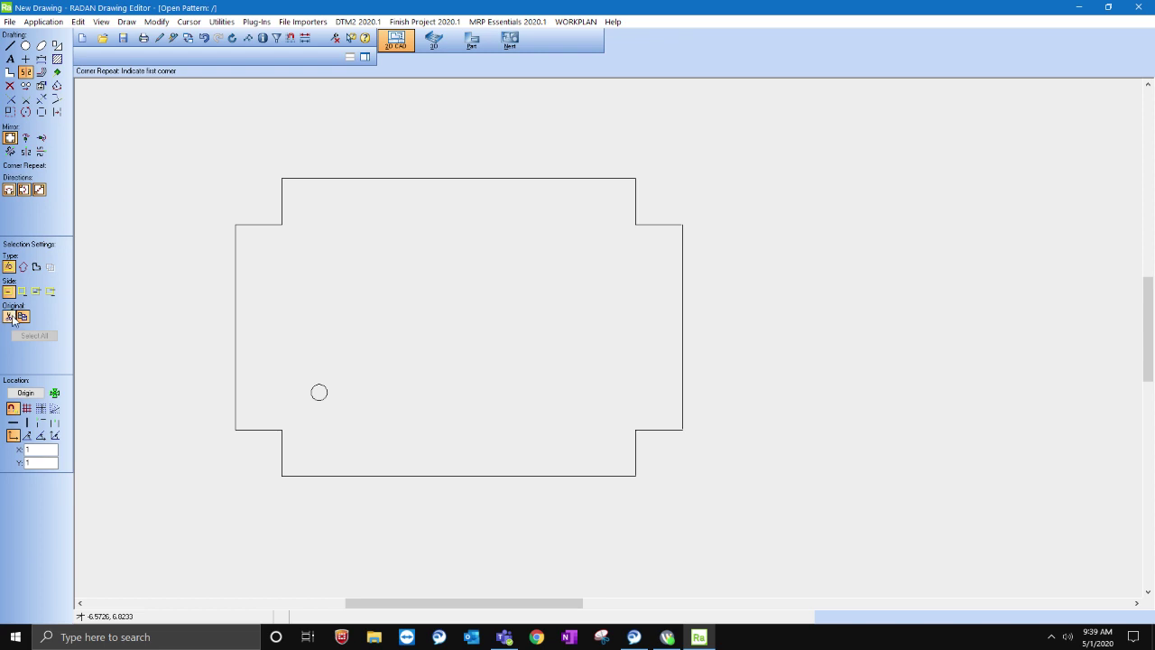
{"action": "left_click", "coordinate": [282, 431]}
{"action": "left_click", "coordinate": [635, 224]}
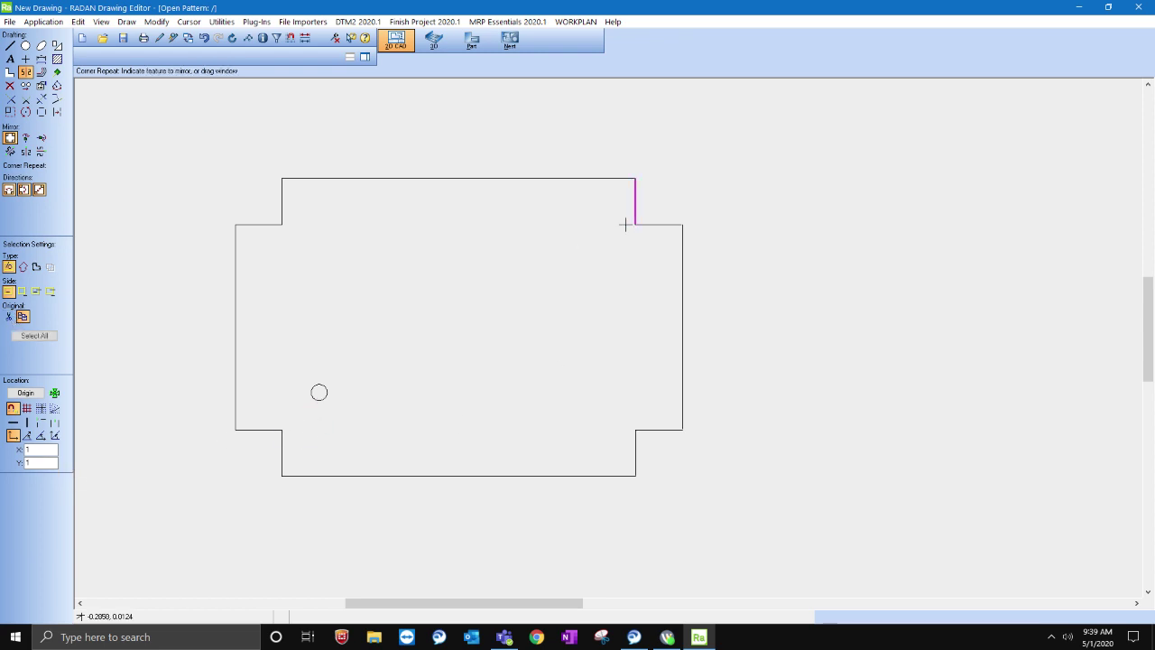
{"action": "left_click", "coordinate": [328, 388]}
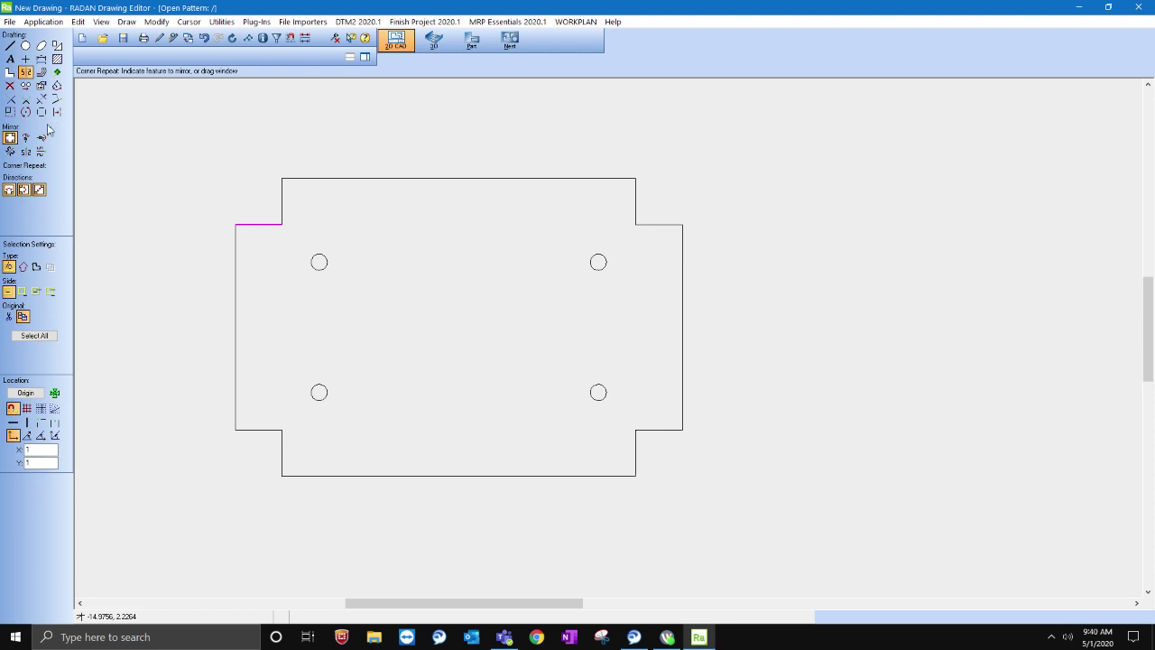
Add inverse fillets of radius 0.062 at the inner corners of the two left-hand notches.
{"action": "left_click", "coordinate": [10, 74]}
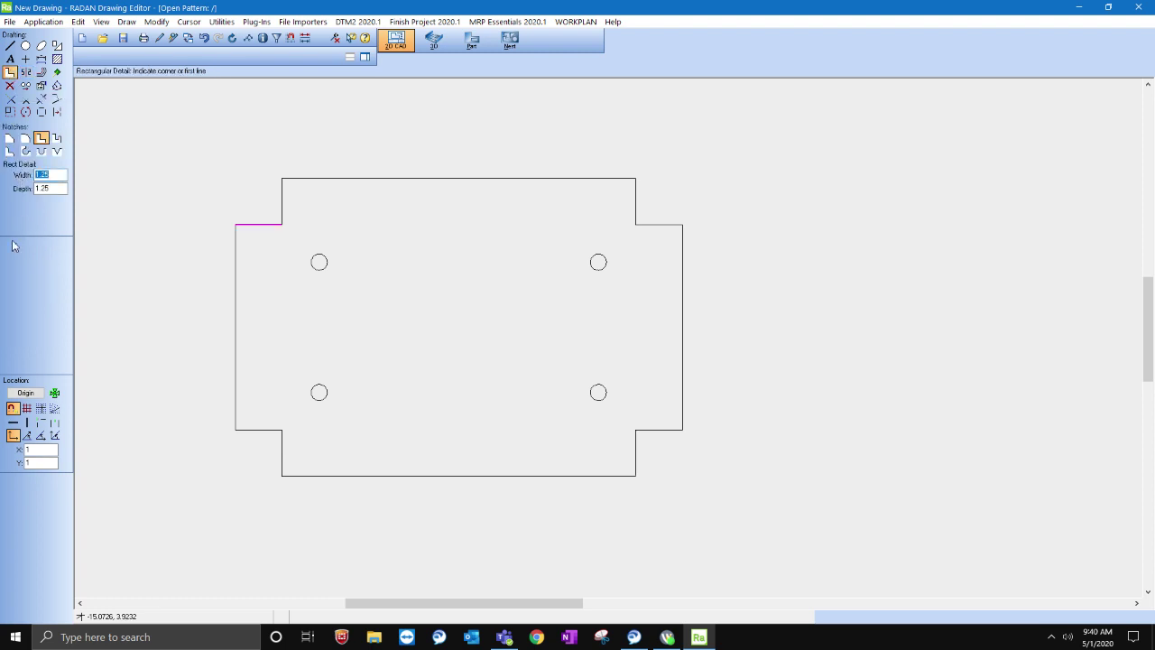
{"action": "left_click", "coordinate": [27, 152]}
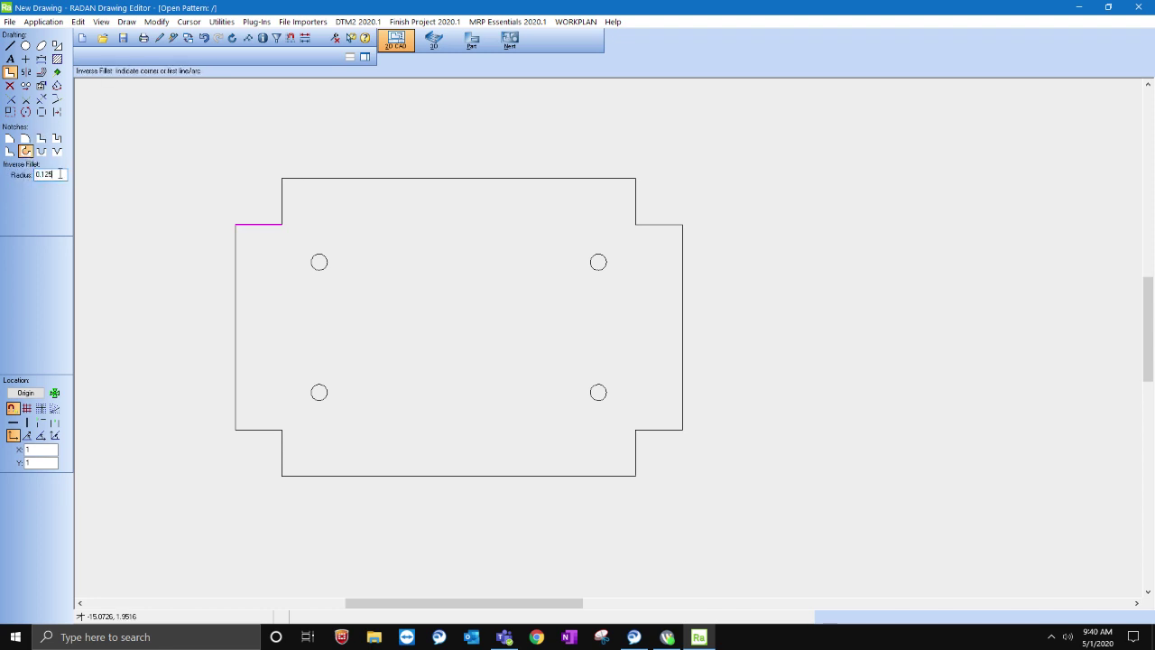
{"action": "type", "text": "0.06"}
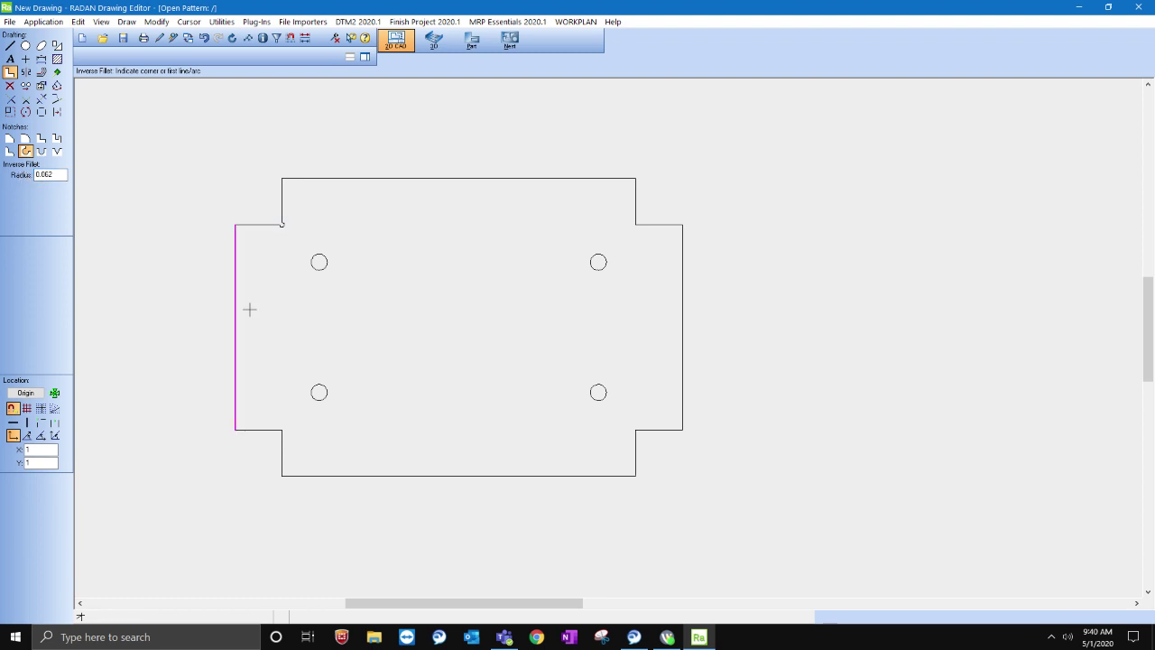
{"action": "scroll", "coordinate": [282, 214], "scroll_direction": "up", "scroll_amount": 3}
{"action": "scroll", "coordinate": [282, 237], "scroll_direction": "down", "scroll_amount": 2}
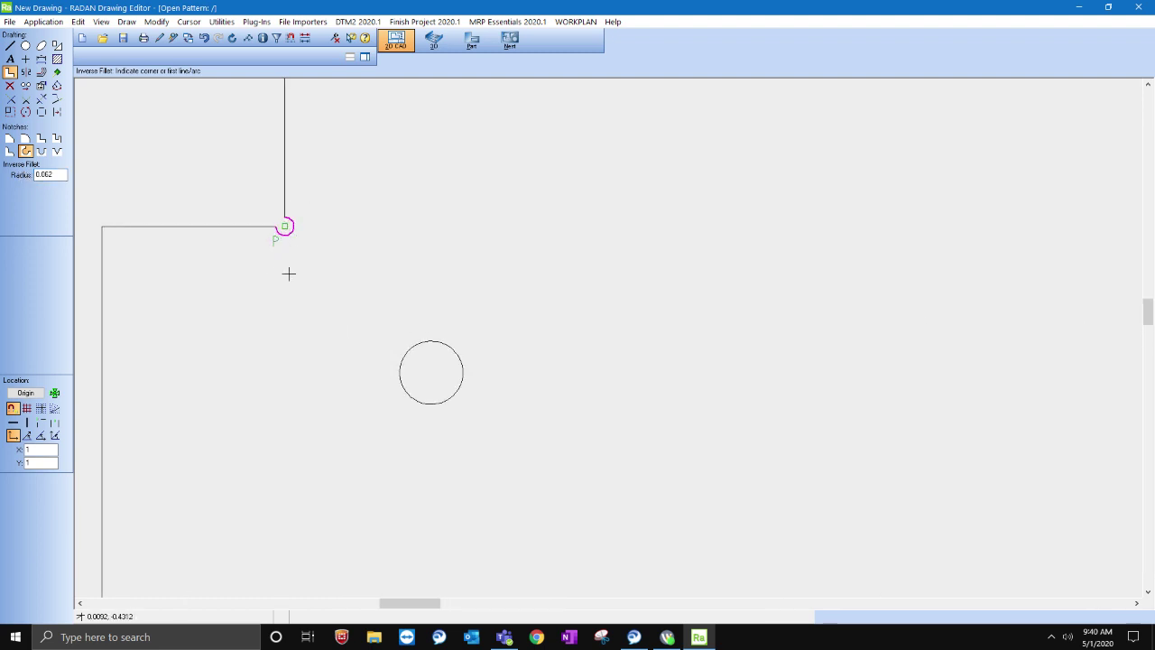
{"action": "scroll", "coordinate": [303, 203], "scroll_direction": "down", "scroll_amount": 4}
{"action": "scroll", "coordinate": [322, 445], "scroll_direction": "up", "scroll_amount": 3}
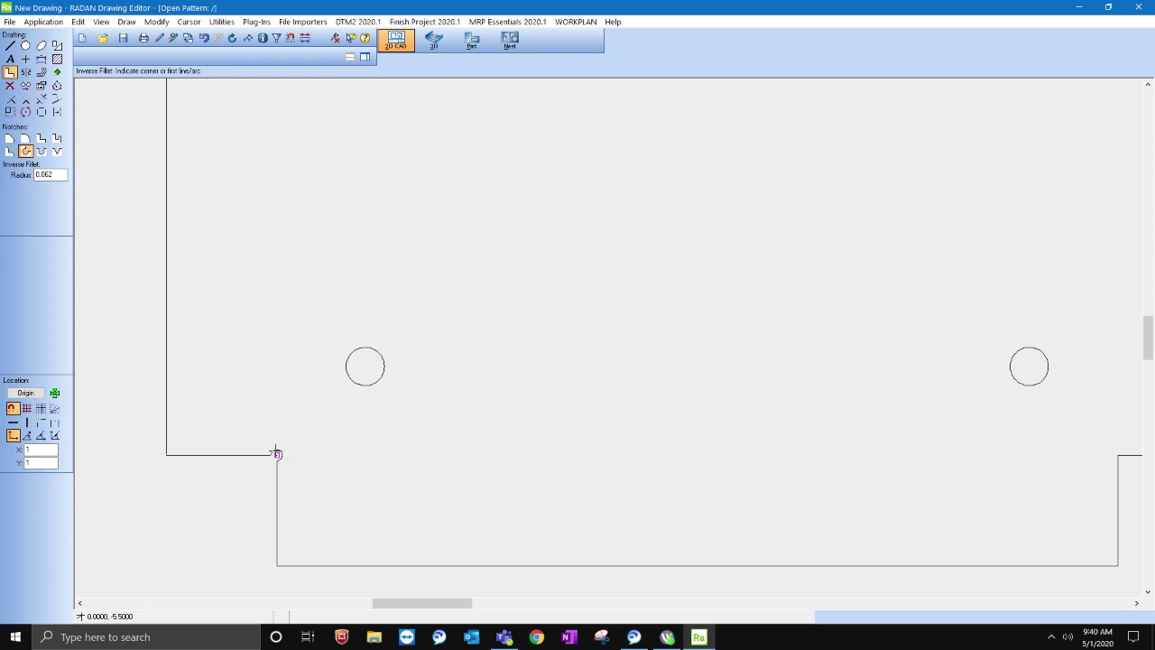
Add inverse fillets of radius 0.062 at the inner corners of the two right-hand notches.
{"action": "scroll", "coordinate": [297, 479], "scroll_direction": "down", "scroll_amount": 3}
{"action": "scroll", "coordinate": [734, 479], "scroll_direction": "down", "scroll_amount": 1}
{"action": "scroll", "coordinate": [756, 461], "scroll_direction": "up", "scroll_amount": 3}
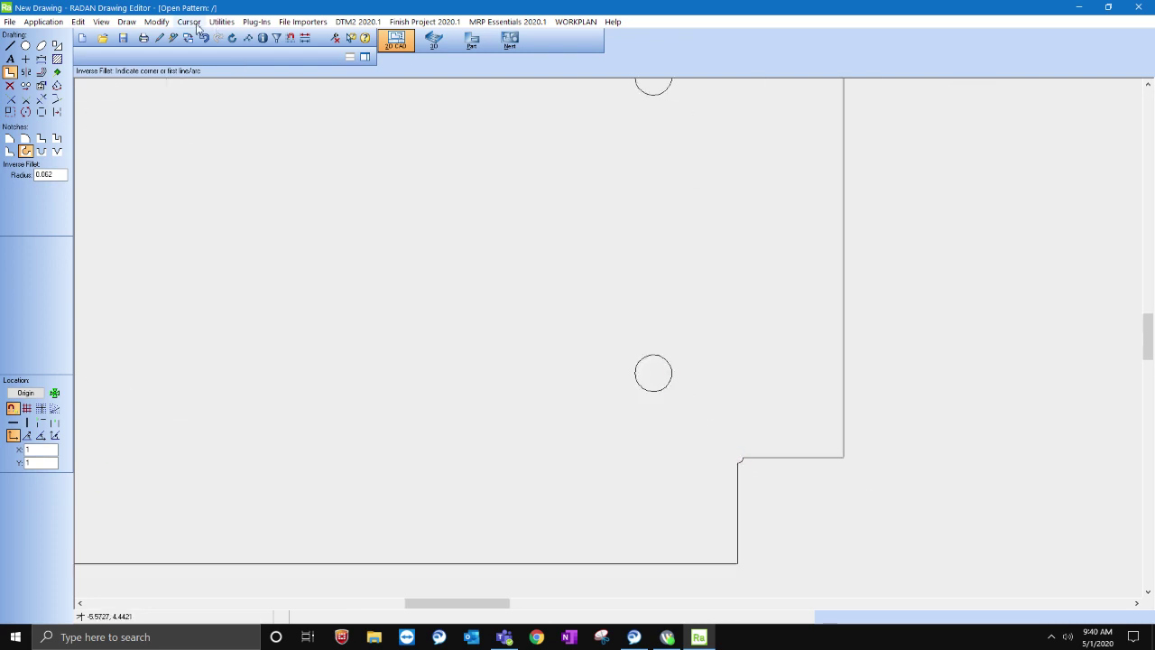
{"action": "left_click", "coordinate": [738, 451]}
{"action": "scroll", "coordinate": [626, 529], "scroll_direction": "down", "scroll_amount": 3}
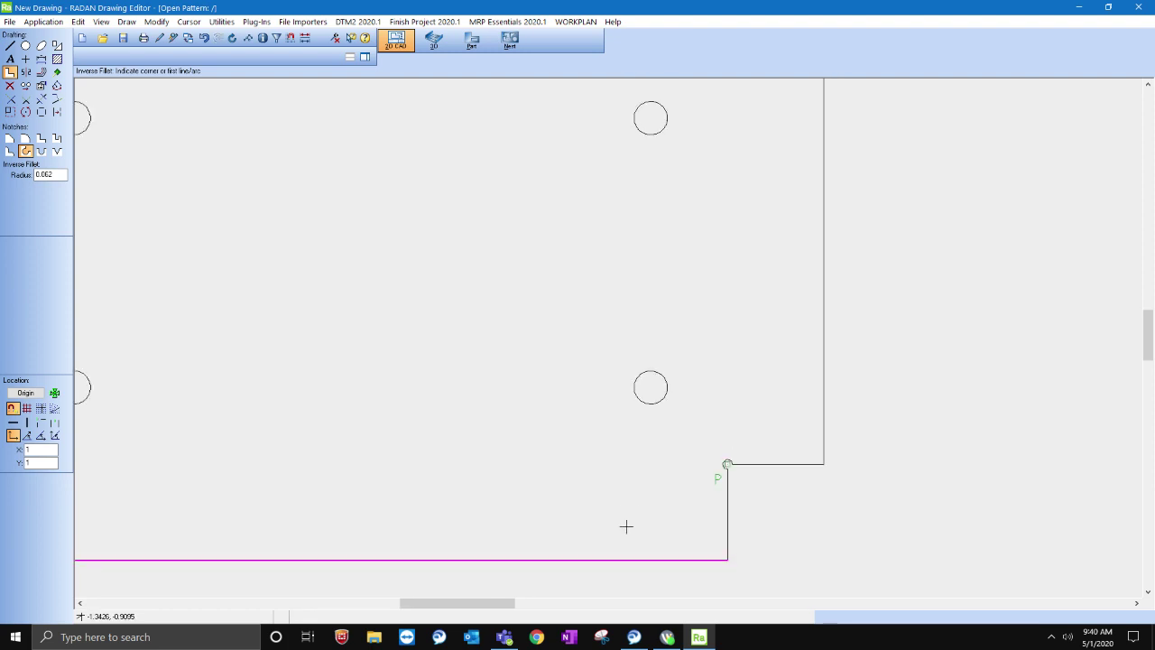
{"action": "scroll", "coordinate": [675, 256], "scroll_direction": "up", "scroll_amount": 3}
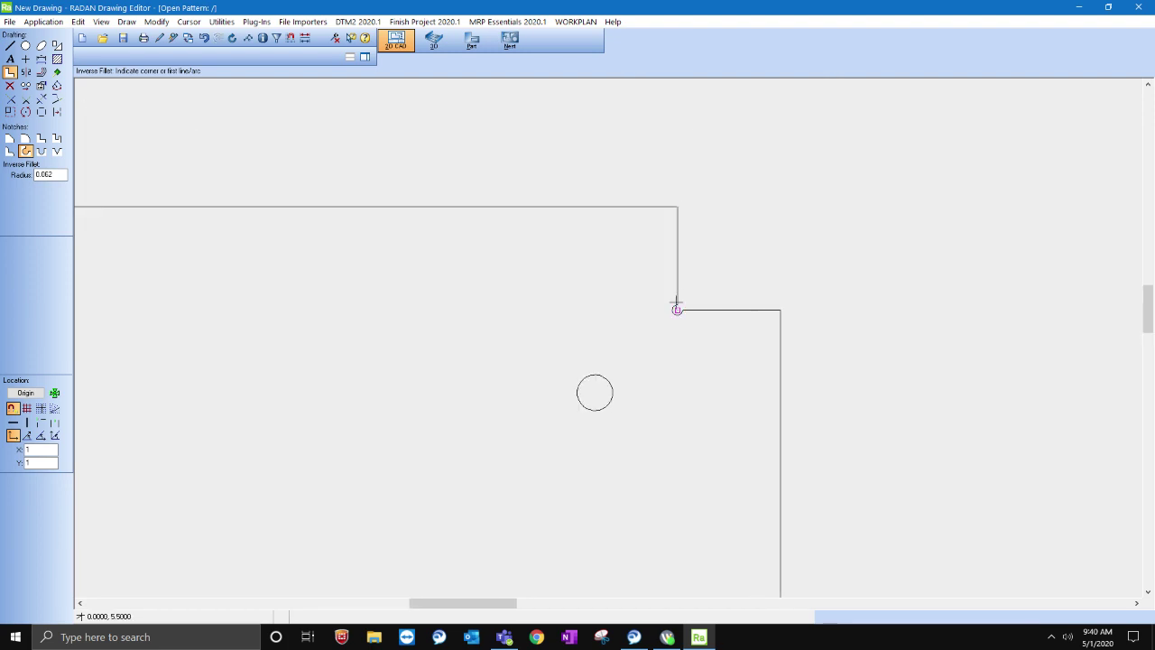
{"action": "left_click", "coordinate": [676, 306]}
{"action": "scroll", "coordinate": [781, 262], "scroll_direction": "down", "scroll_amount": 3}
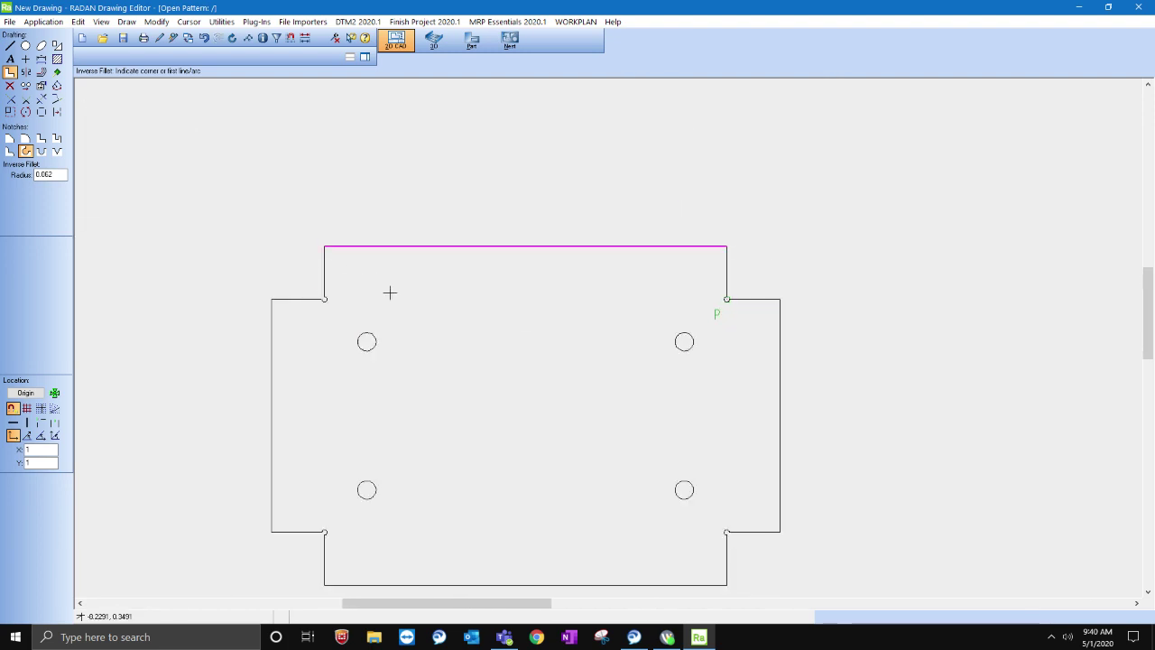
{"action": "scroll", "coordinate": [560, 342], "scroll_direction": "up", "scroll_amount": 1}
{"action": "scroll", "coordinate": [343, 217], "scroll_direction": "down", "scroll_amount": 3}
{"action": "scroll", "coordinate": [420, 320], "scroll_direction": "up", "scroll_amount": 1}
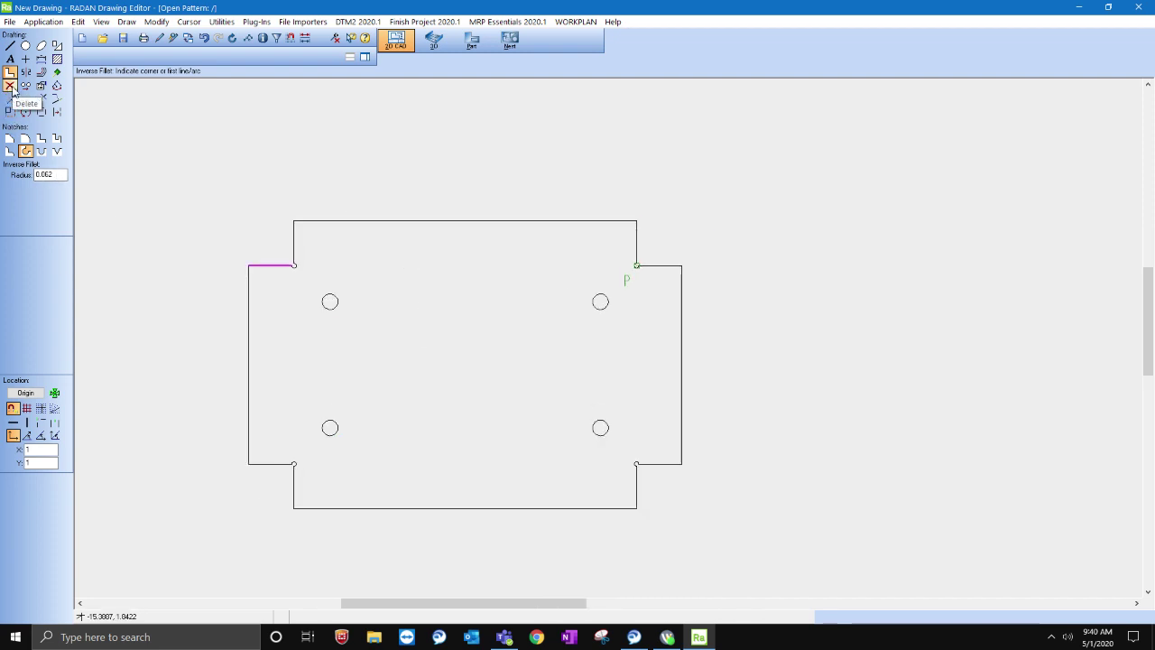
{"action": "scroll", "coordinate": [577, 116], "scroll_direction": "down", "scroll_amount": 2}
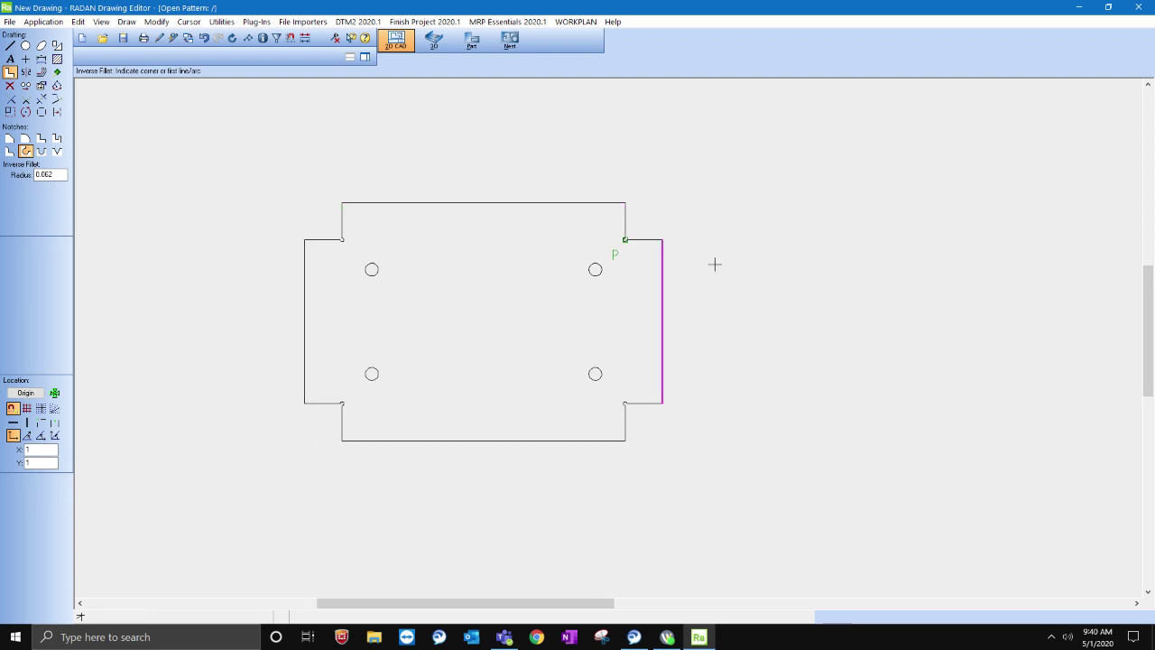
{"action": "scroll", "coordinate": [707, 256], "scroll_direction": "up", "scroll_amount": 2}
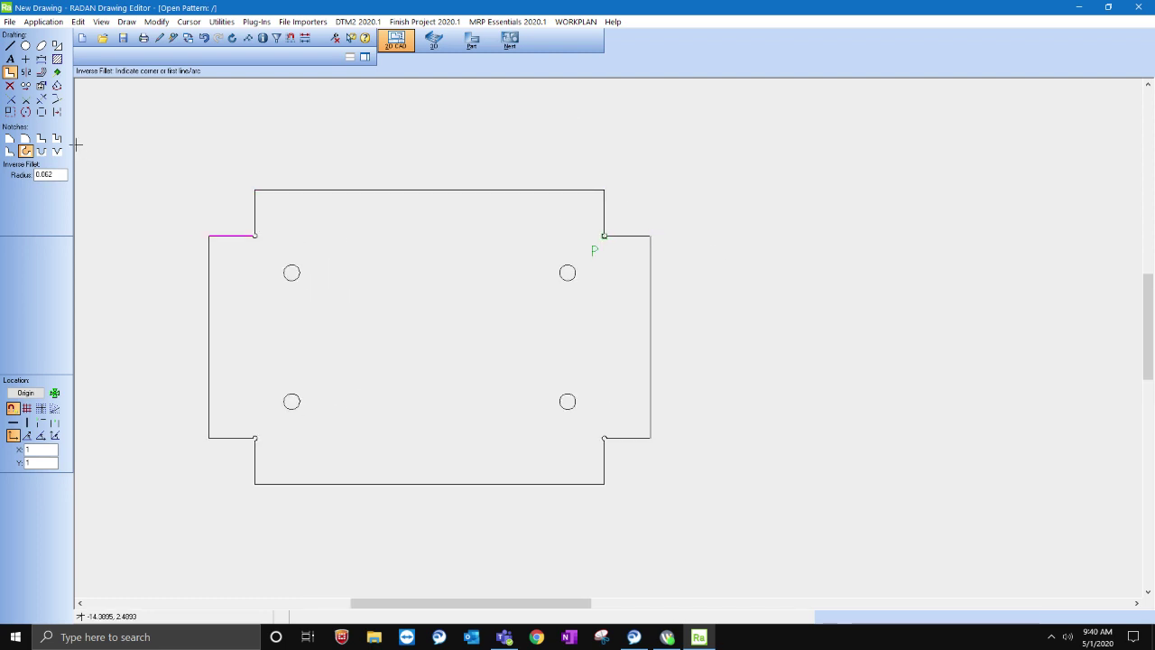
Set up the Line tool with a dash-dot line type and green pen 3.
{"action": "left_click", "coordinate": [41, 85]}
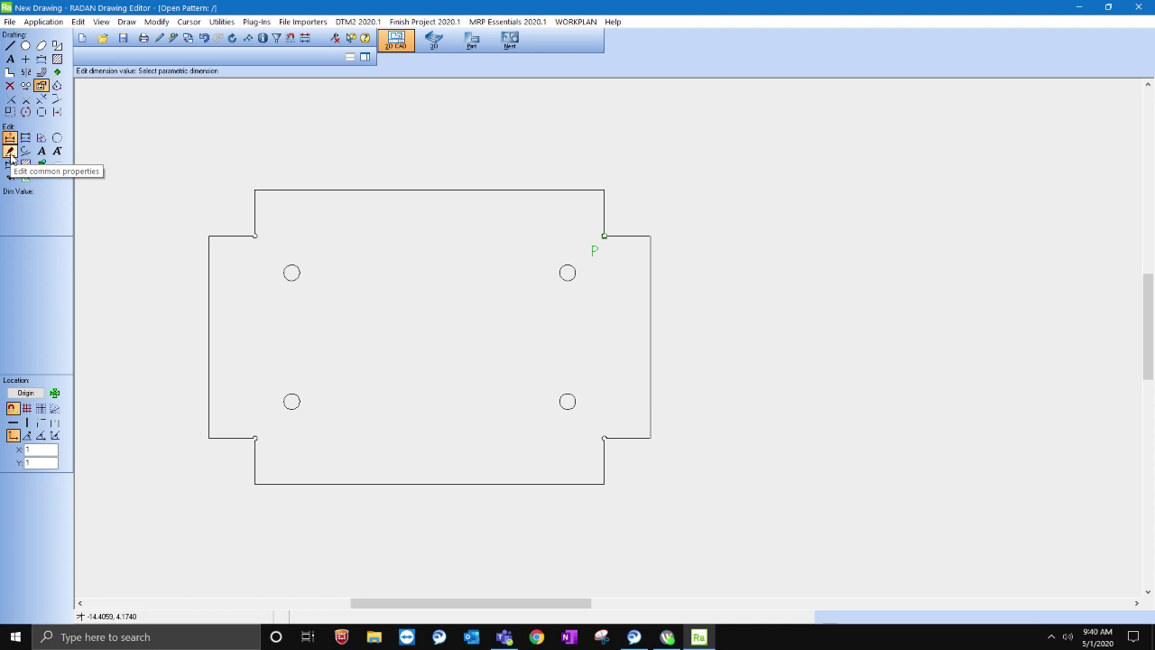
{"action": "left_click", "coordinate": [9, 47]}
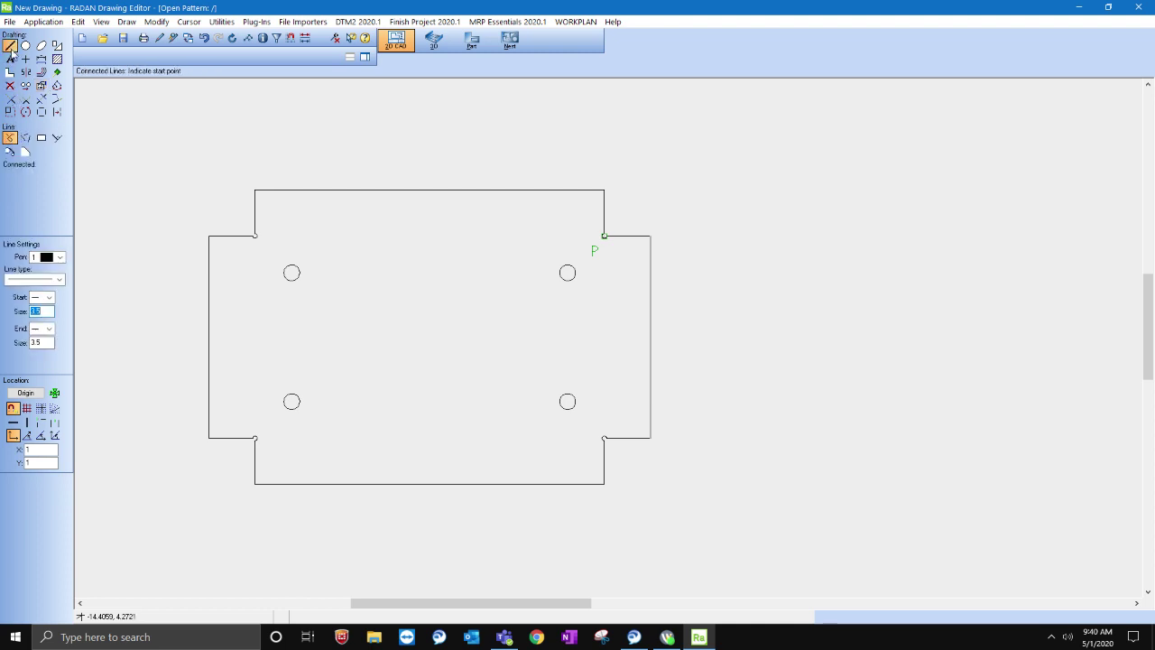
{"action": "left_click", "coordinate": [59, 280]}
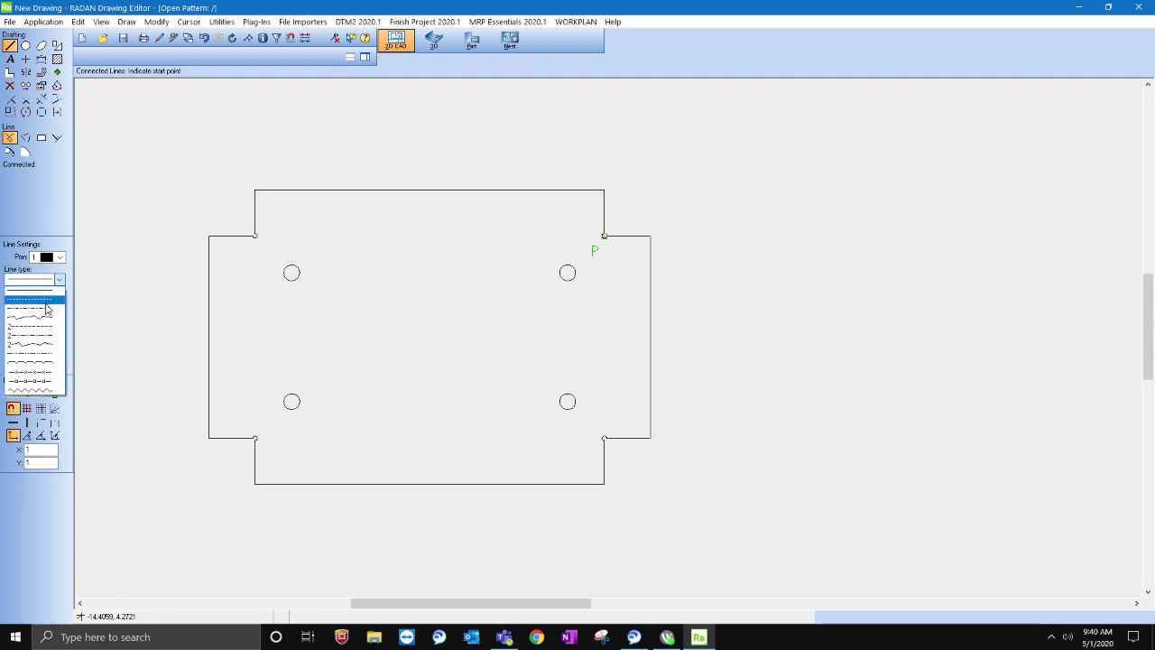
{"action": "left_click", "coordinate": [47, 308]}
{"action": "left_click", "coordinate": [60, 257]}
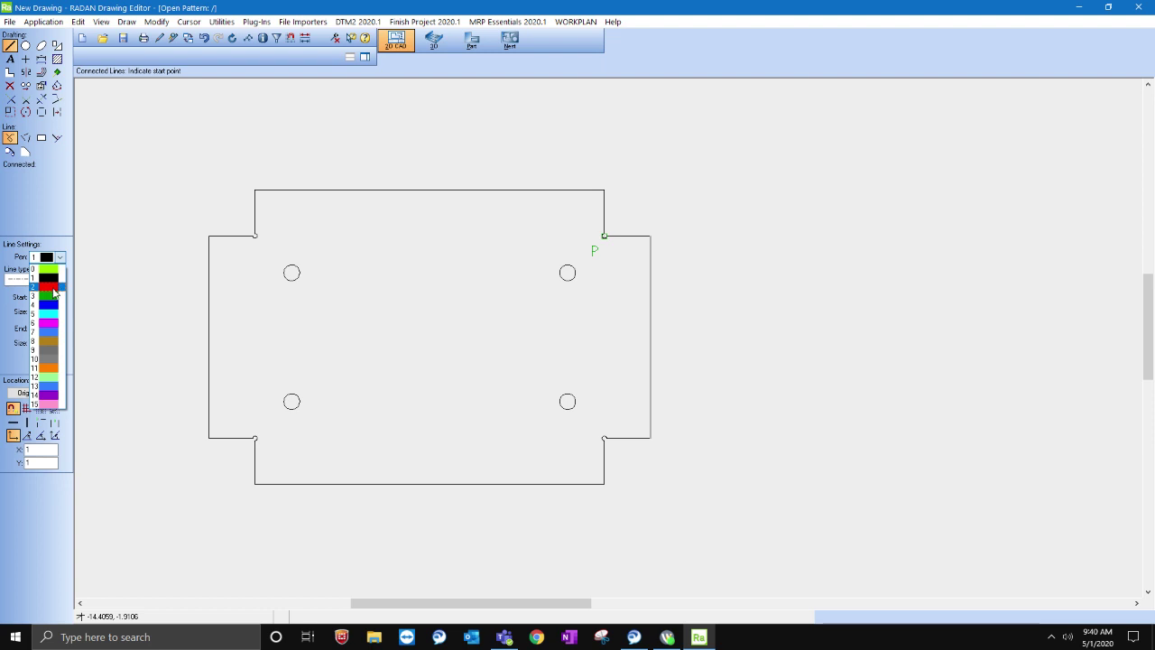
{"action": "left_click", "coordinate": [53, 298]}
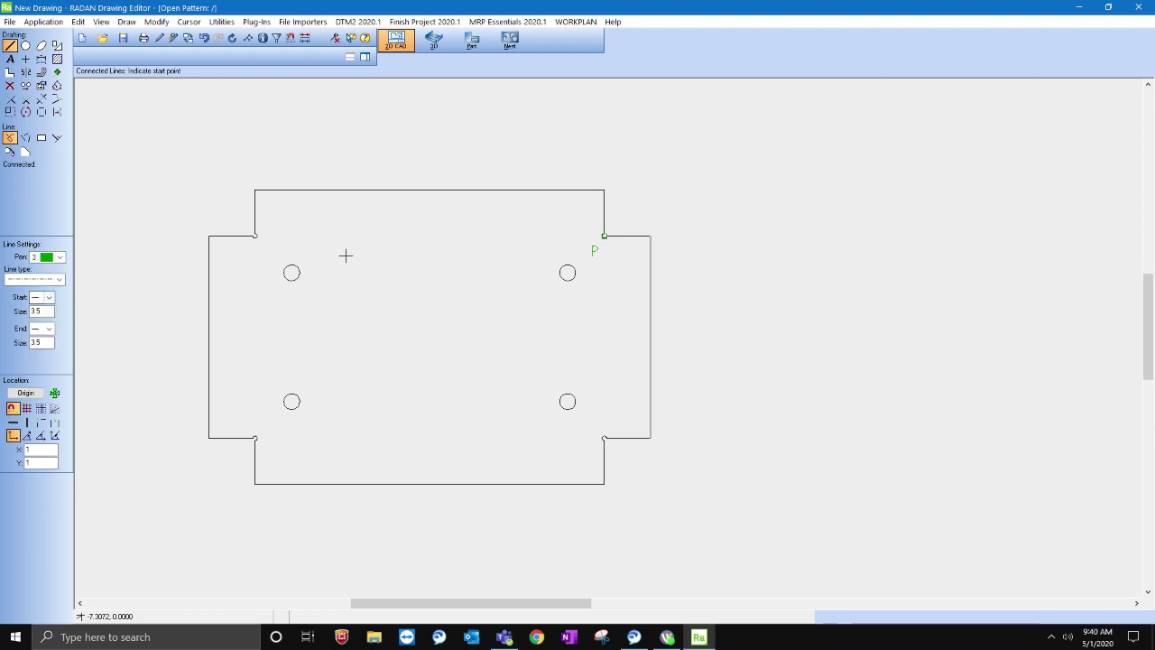
Sketch a stepped chain of five connected dash-dot lines in the open area inside the part, near the upper-left hole.
{"action": "scroll", "coordinate": [281, 222], "scroll_direction": "up", "scroll_amount": 3}
{"action": "scroll", "coordinate": [251, 236], "scroll_direction": "up", "scroll_amount": 3}
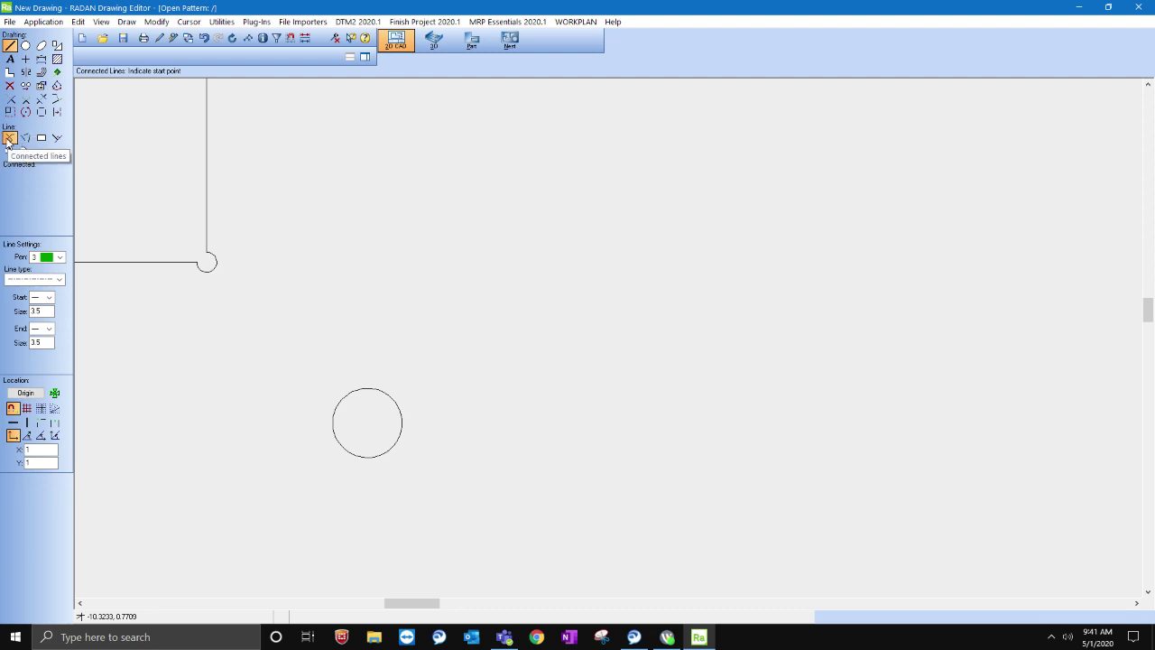
{"action": "left_click", "coordinate": [434, 203]}
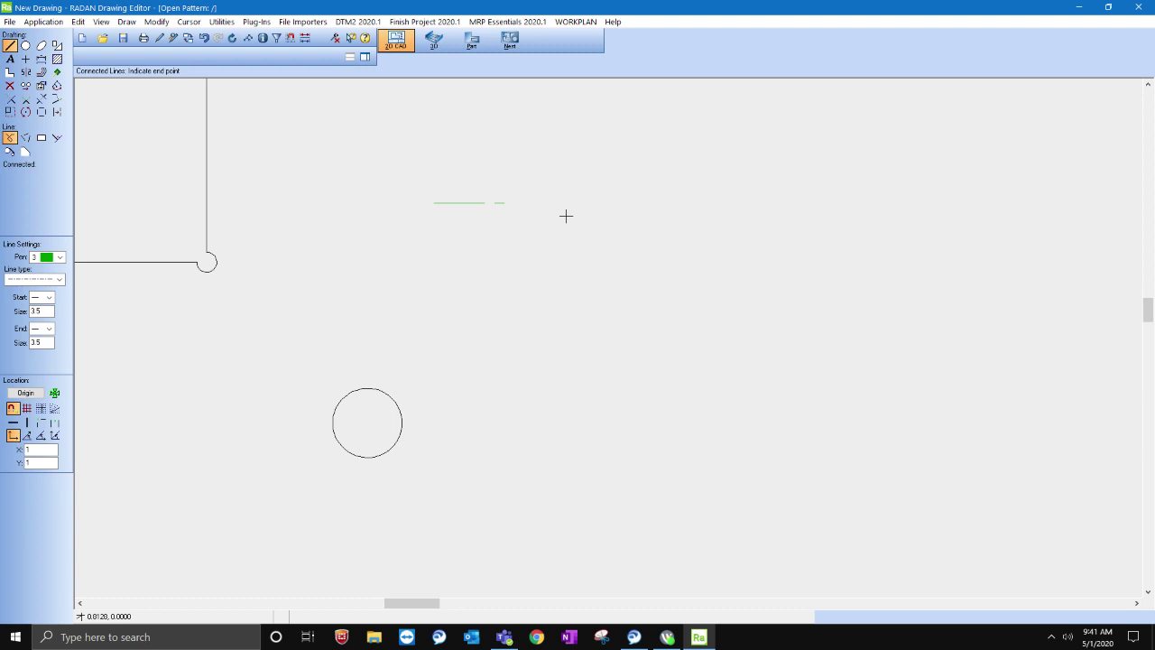
{"action": "left_click", "coordinate": [563, 298]}
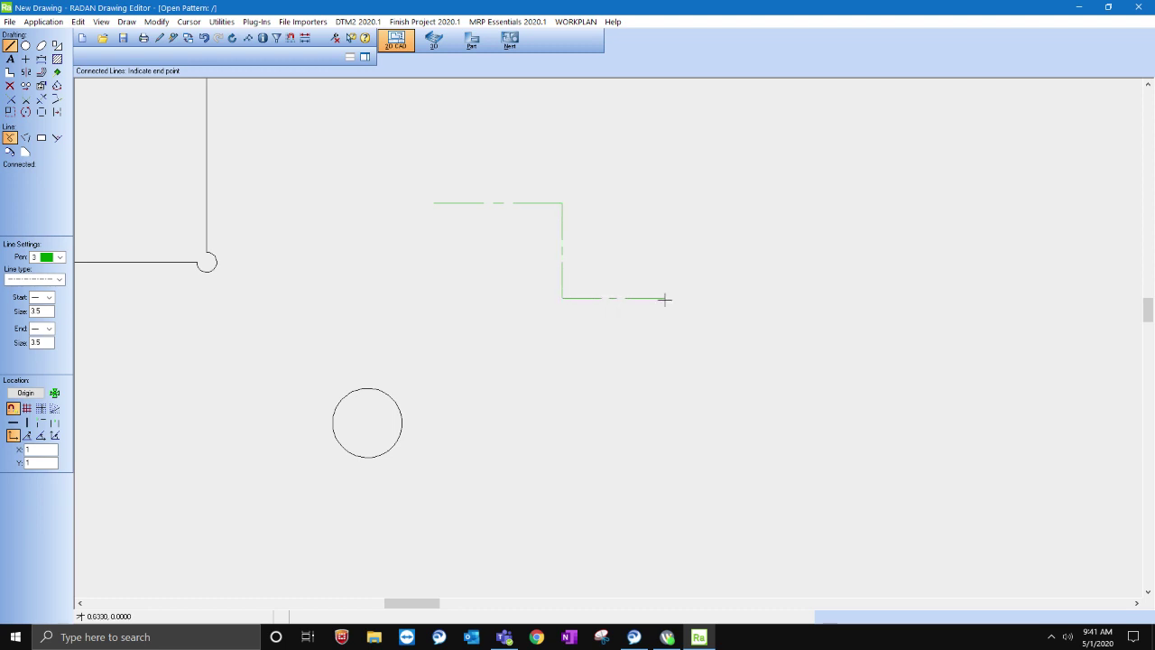
{"action": "left_click", "coordinate": [665, 229]}
{"action": "left_click", "coordinate": [733, 230]}
{"action": "left_click", "coordinate": [770, 384]}
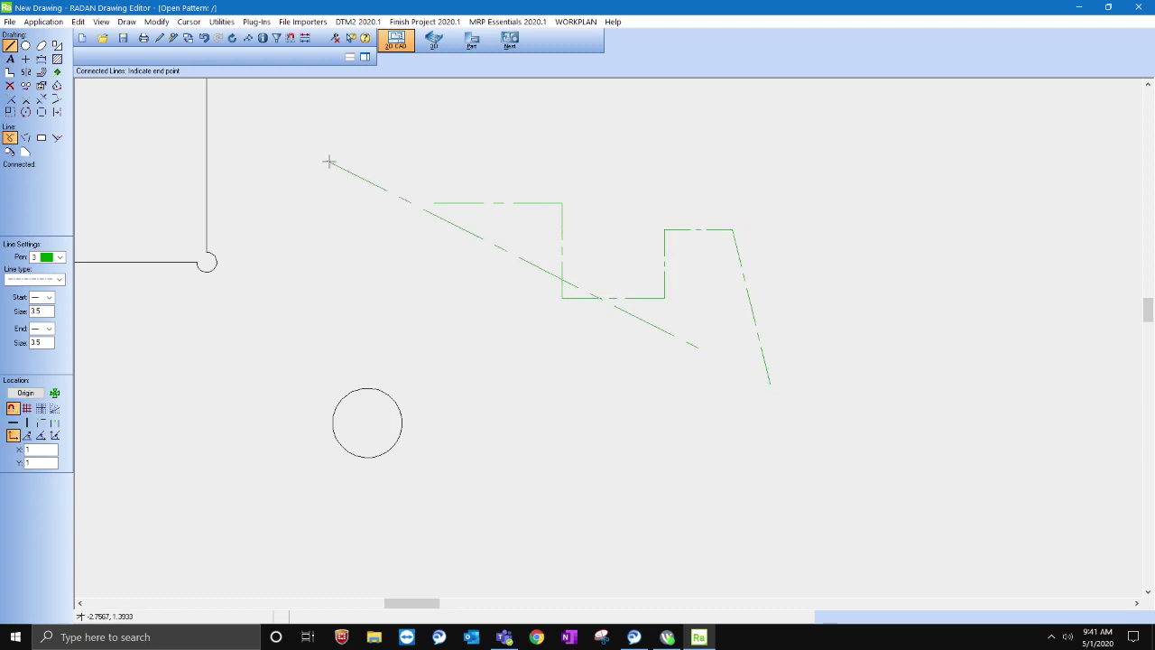
Sketch four separate unconnected lines below the chain: two horizontal, one vertical crossing them, and one diagonal.
{"action": "left_click", "coordinate": [25, 139]}
{"action": "left_click", "coordinate": [575, 451]}
{"action": "left_click", "coordinate": [850, 452]}
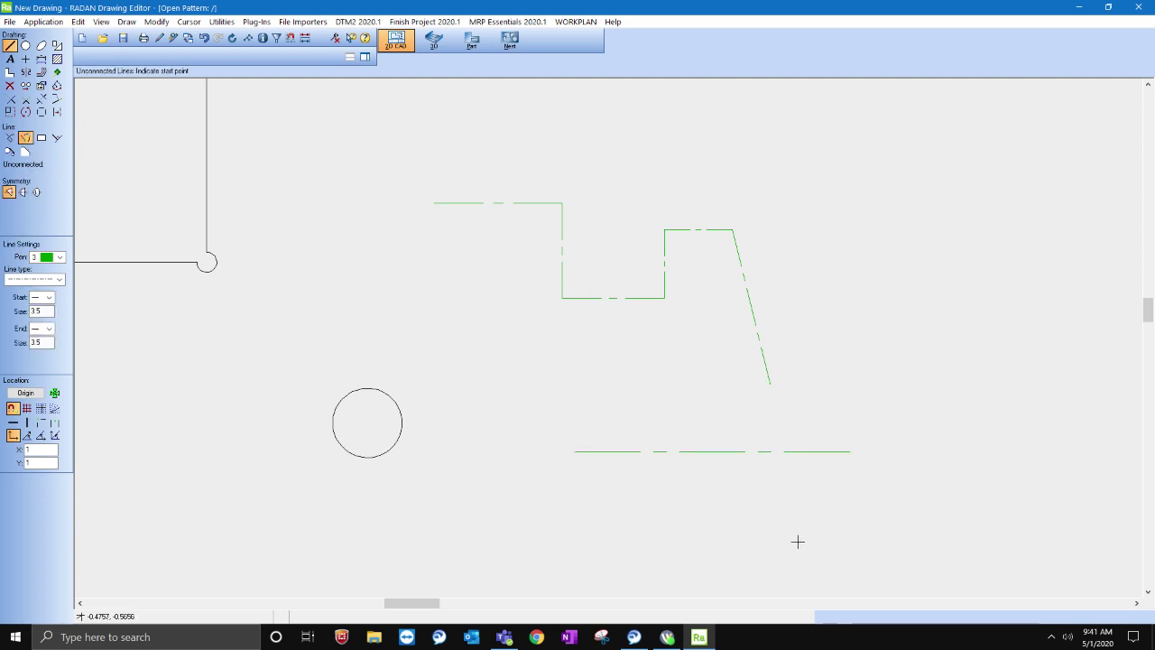
{"action": "left_click", "coordinate": [612, 514]}
{"action": "left_click", "coordinate": [877, 514]}
{"action": "left_click", "coordinate": [703, 554]}
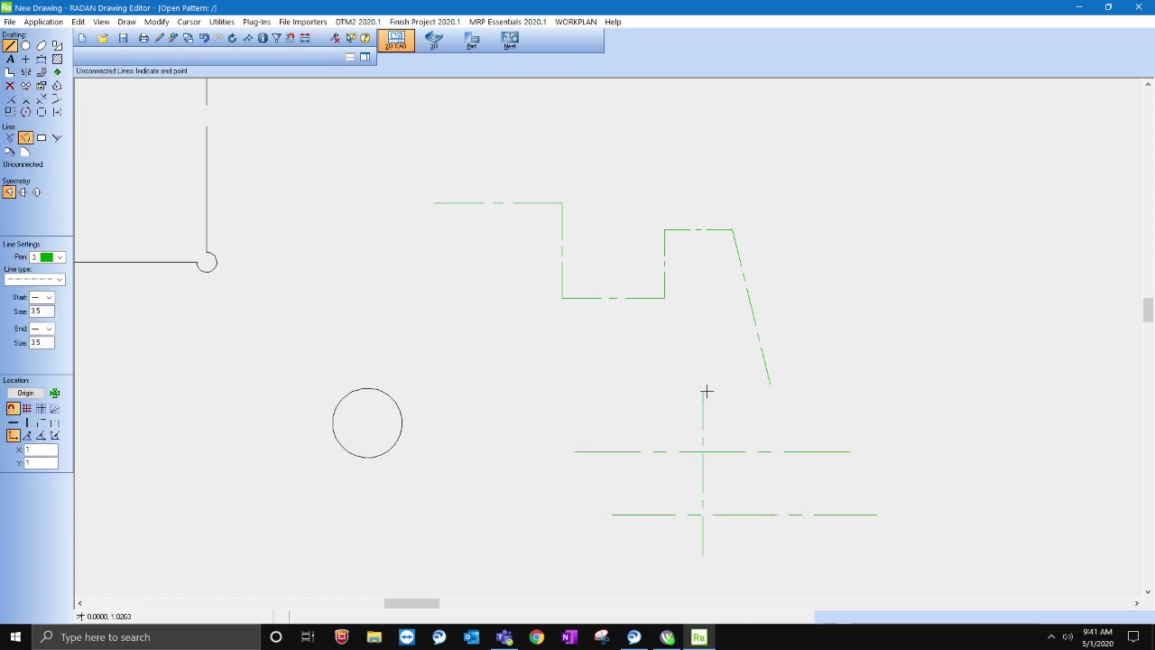
{"action": "left_click", "coordinate": [703, 385]}
{"action": "left_click", "coordinate": [476, 490]}
{"action": "left_click", "coordinate": [550, 562]}
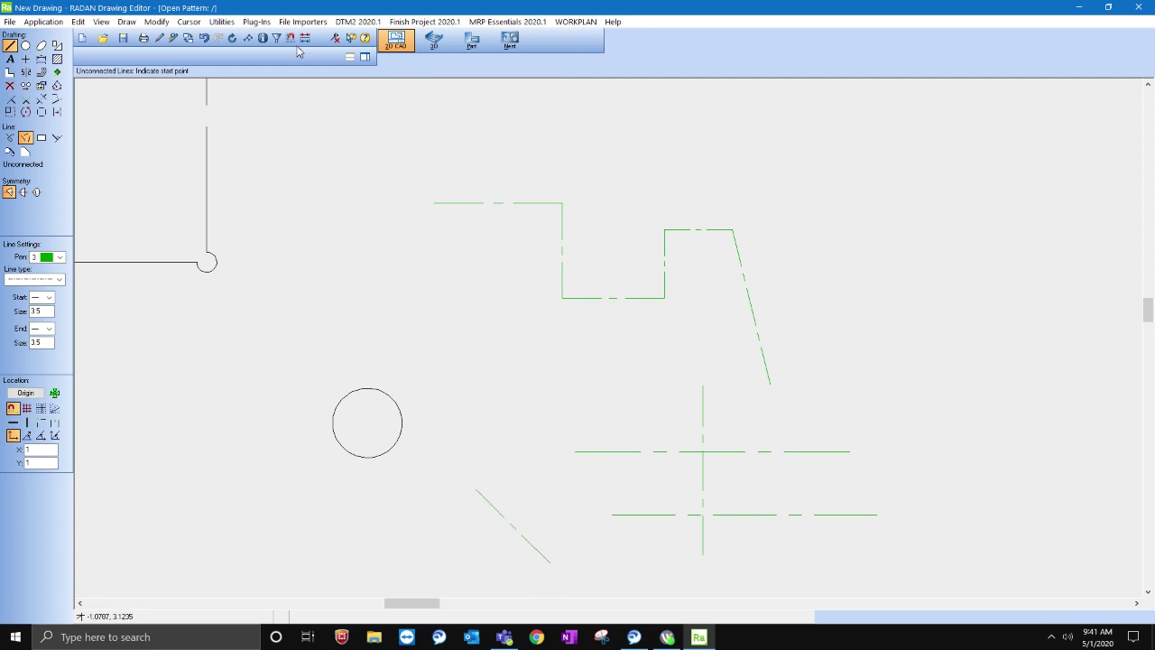
Undo all the sample connected and unconnected lines.
{"action": "left_click", "coordinate": [204, 38]}
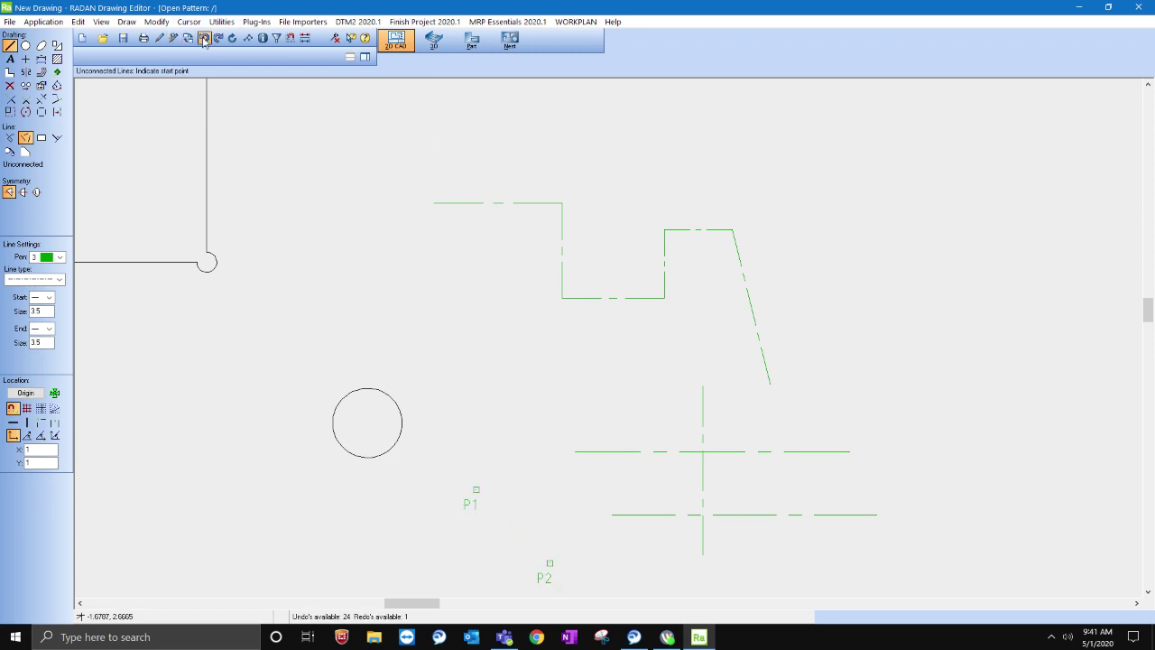
{"action": "left_click", "coordinate": [204, 38]}
{"action": "left_click", "coordinate": [204, 38]}
{"action": "left_click", "coordinate": [204, 38]}
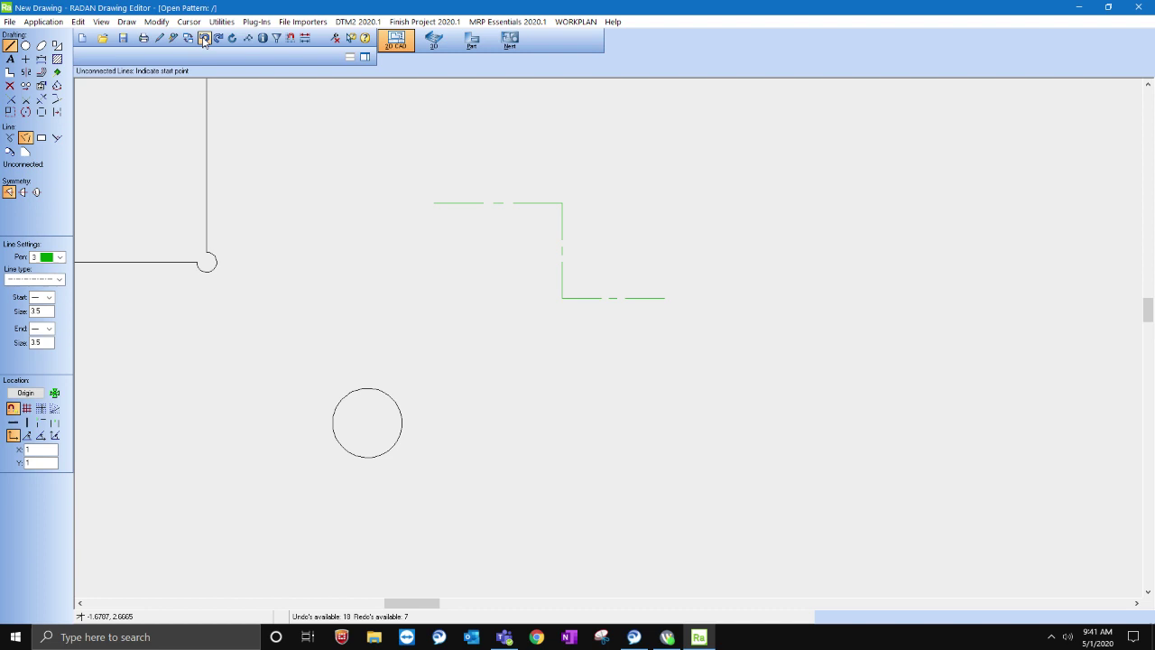
{"action": "left_click", "coordinate": [204, 38]}
{"action": "left_click", "coordinate": [204, 38]}
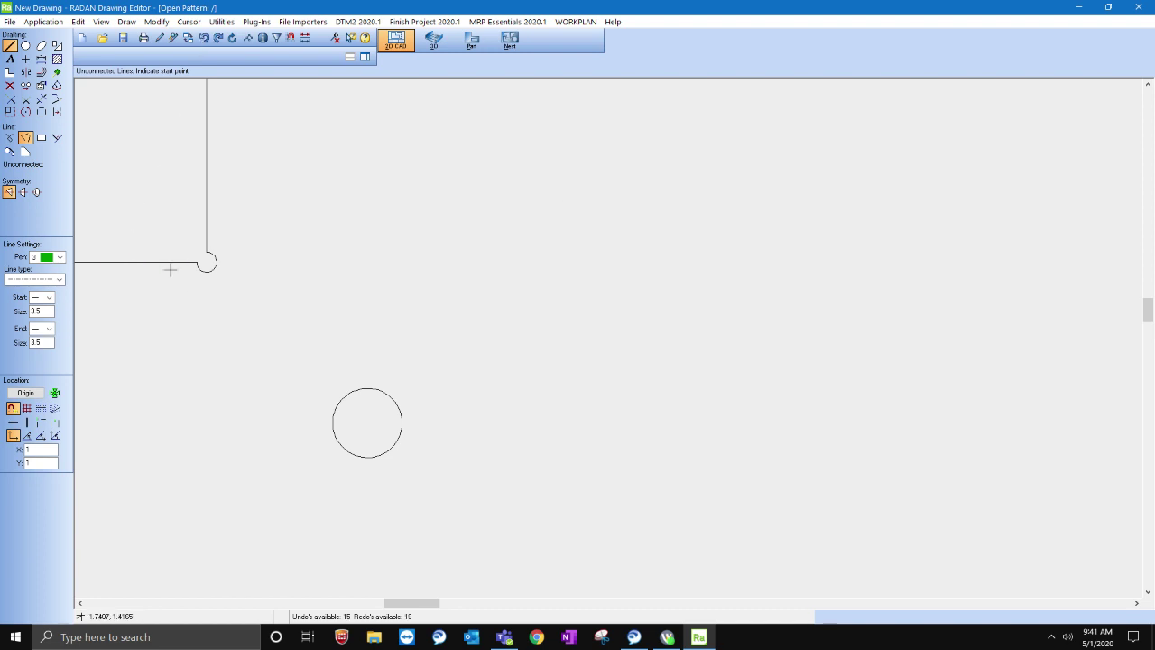
Draw an unconnected horizontal dash-dot line from the upper-left corner relief to the upper-right corner relief.
{"action": "left_click", "coordinate": [217, 263]}
{"action": "scroll", "coordinate": [181, 340], "scroll_direction": "down", "scroll_amount": 4}
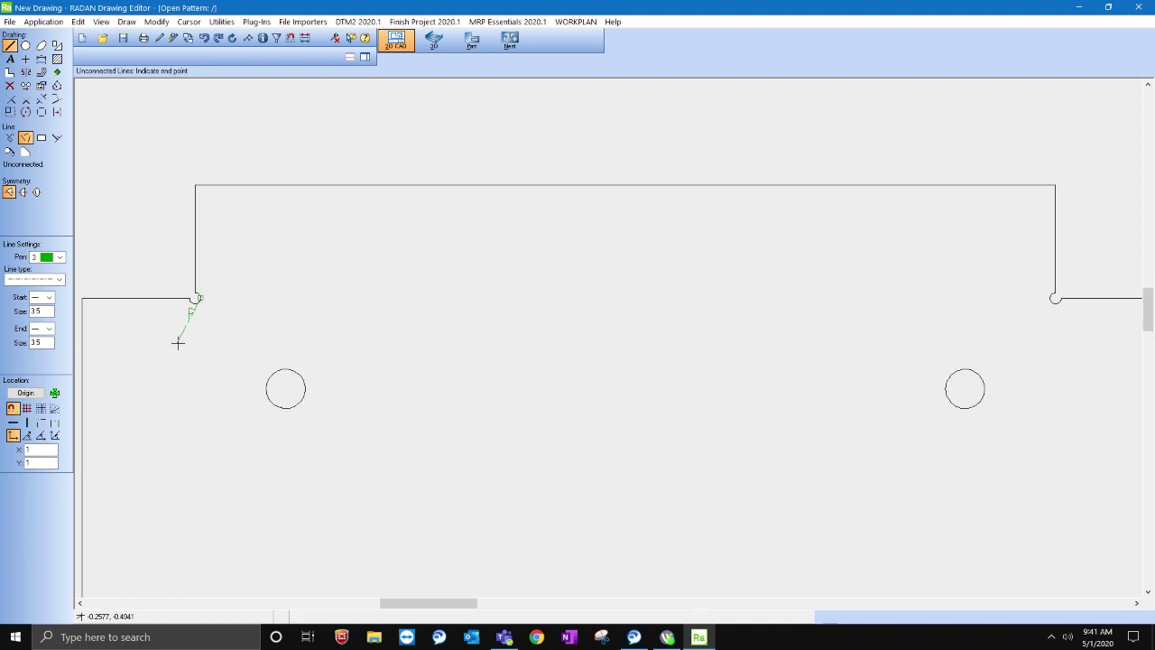
{"action": "scroll", "coordinate": [616, 315], "scroll_direction": "up", "scroll_amount": 3}
{"action": "scroll", "coordinate": [595, 309], "scroll_direction": "up", "scroll_amount": 2}
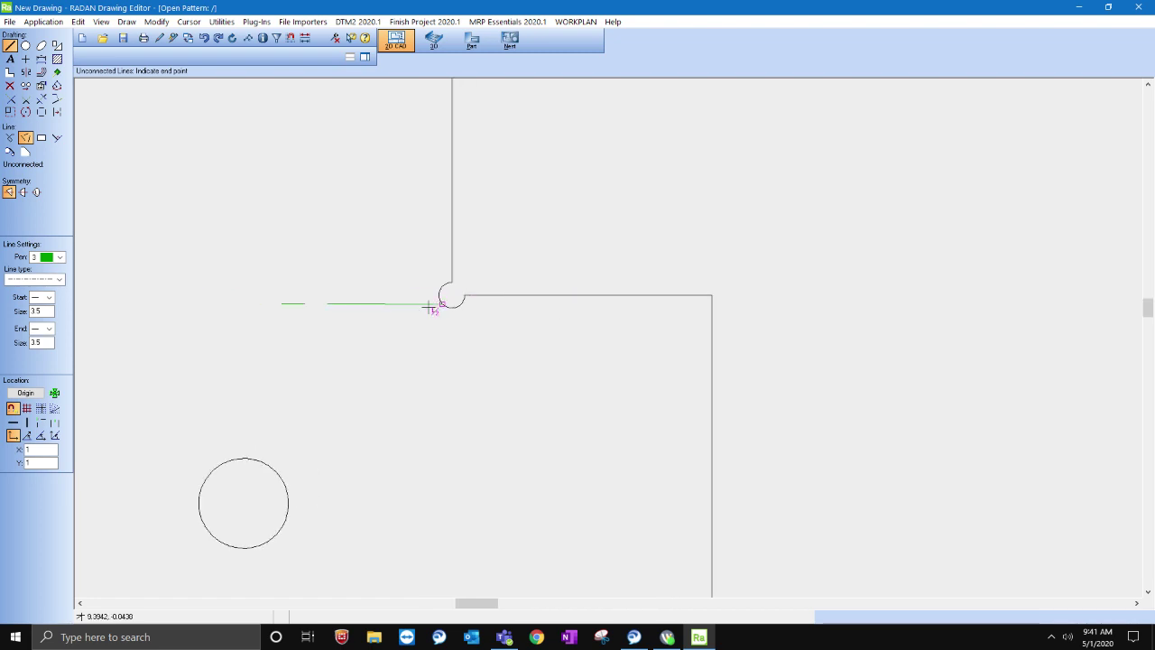
{"action": "left_click", "coordinate": [437, 294]}
Draw a vertical dash-dot line from the upper-right corner relief down to the lower-right corner relief.
{"action": "scroll", "coordinate": [466, 309], "scroll_direction": "down", "scroll_amount": 1}
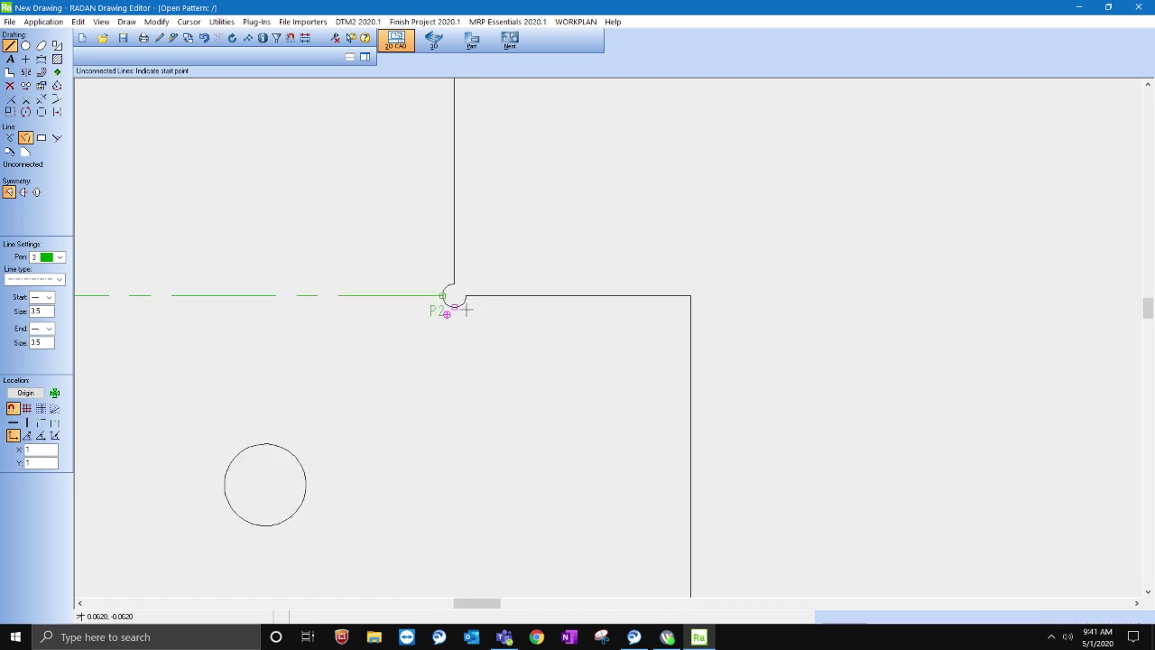
{"action": "left_click", "coordinate": [453, 311]}
{"action": "scroll", "coordinate": [484, 325], "scroll_direction": "down", "scroll_amount": 6}
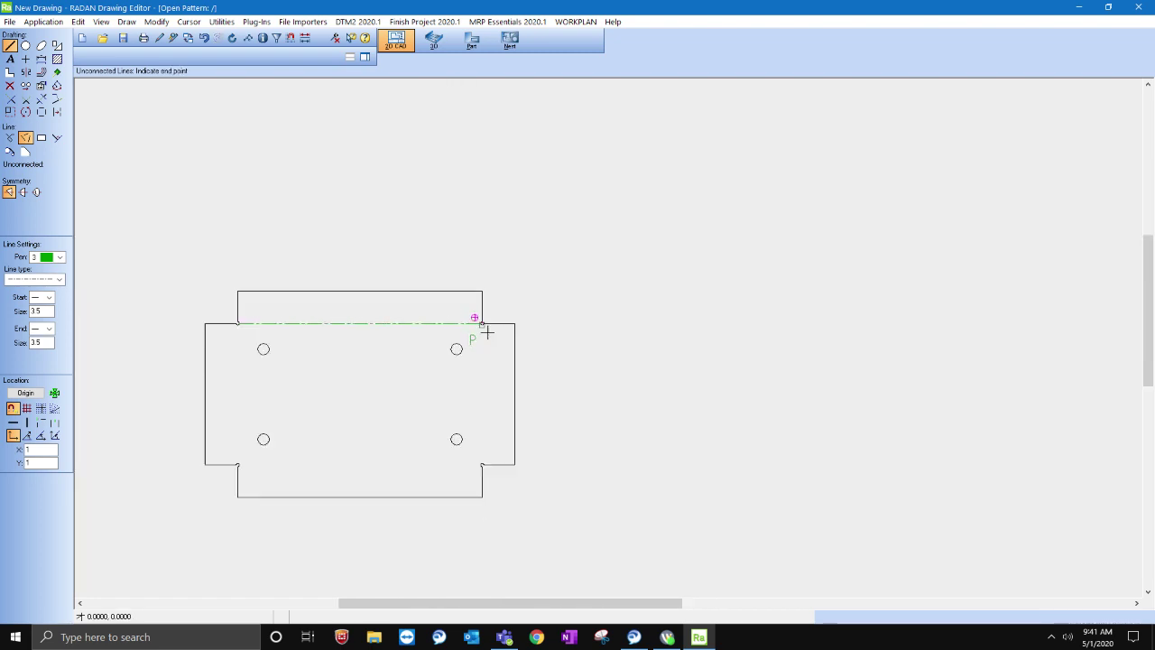
{"action": "scroll", "coordinate": [494, 431], "scroll_direction": "up", "scroll_amount": 2}
{"action": "scroll", "coordinate": [494, 420], "scroll_direction": "up", "scroll_amount": 2}
{"action": "left_click", "coordinate": [464, 503]}
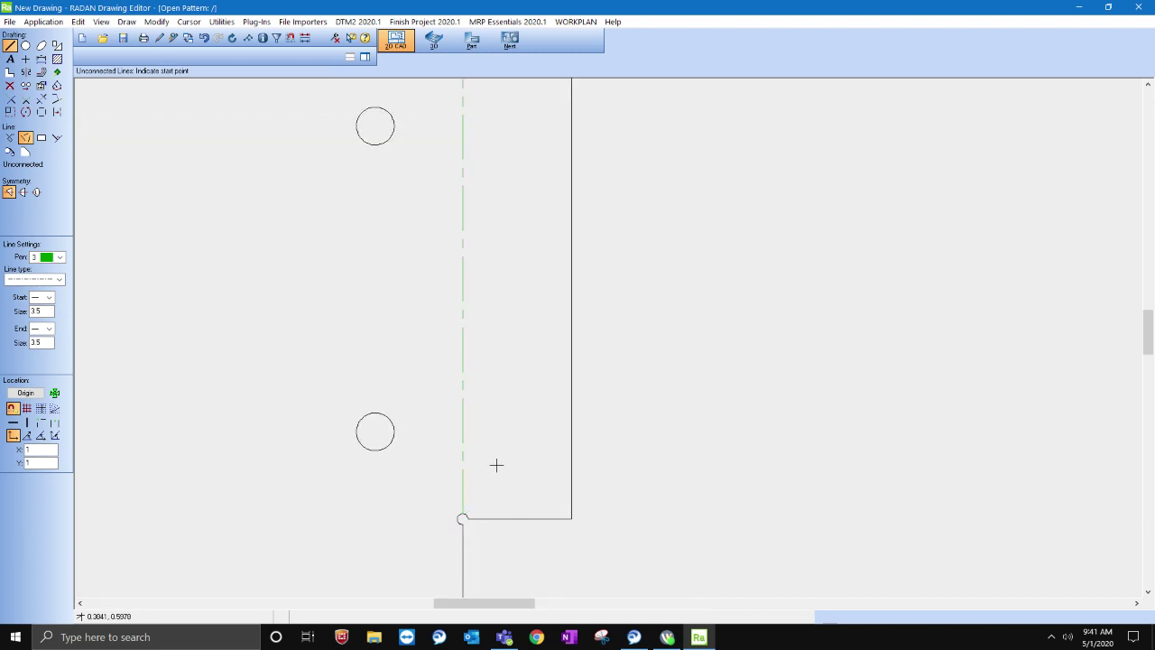
Draw a horizontal dash-dot line from the lower-right corner relief to the lower-left corner relief.
{"action": "scroll", "coordinate": [495, 464], "scroll_direction": "down", "scroll_amount": 2}
{"action": "scroll", "coordinate": [485, 471], "scroll_direction": "up", "scroll_amount": 4}
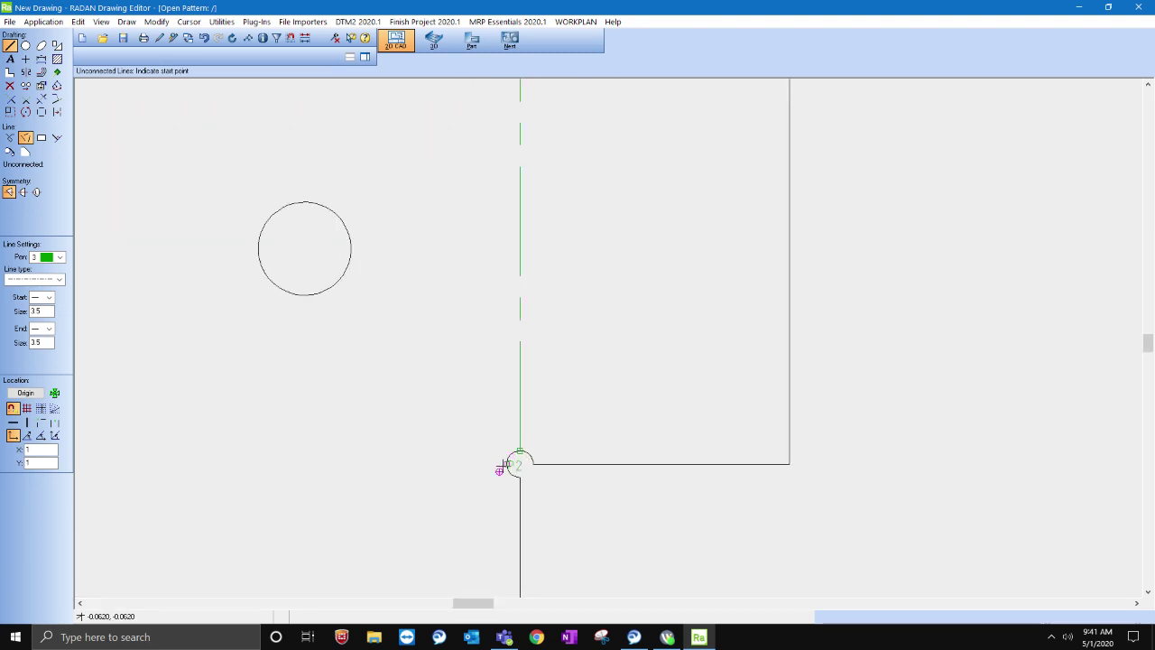
{"action": "left_click", "coordinate": [502, 467]}
{"action": "scroll", "coordinate": [542, 420], "scroll_direction": "down", "scroll_amount": 5}
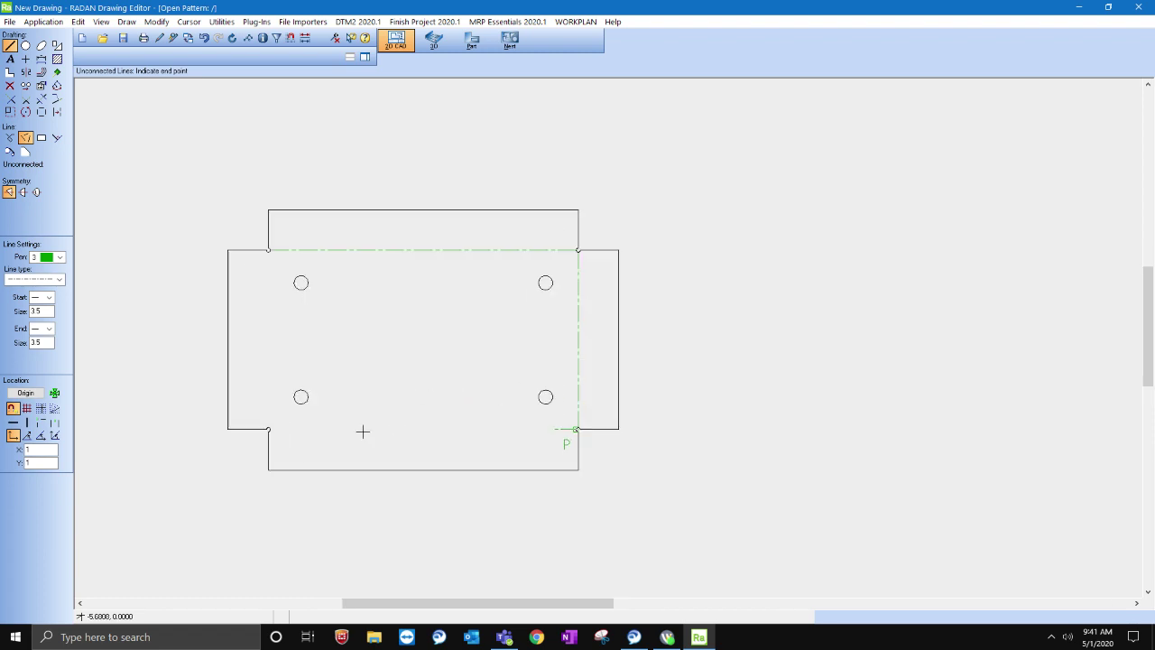
{"action": "scroll", "coordinate": [270, 420], "scroll_direction": "up", "scroll_amount": 4}
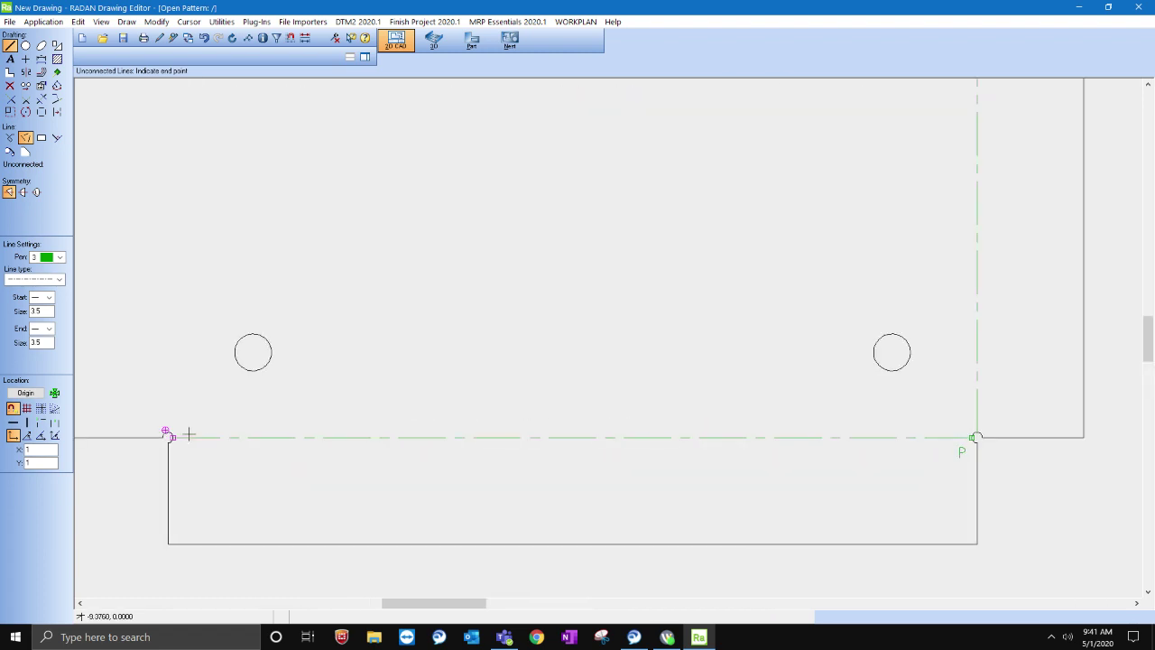
{"action": "left_click", "coordinate": [189, 434]}
Draw a vertical dash-dot line from the lower-left corner relief up to the upper-left corner relief.
{"action": "left_click", "coordinate": [166, 433]}
{"action": "scroll", "coordinate": [226, 466], "scroll_direction": "down", "scroll_amount": 3}
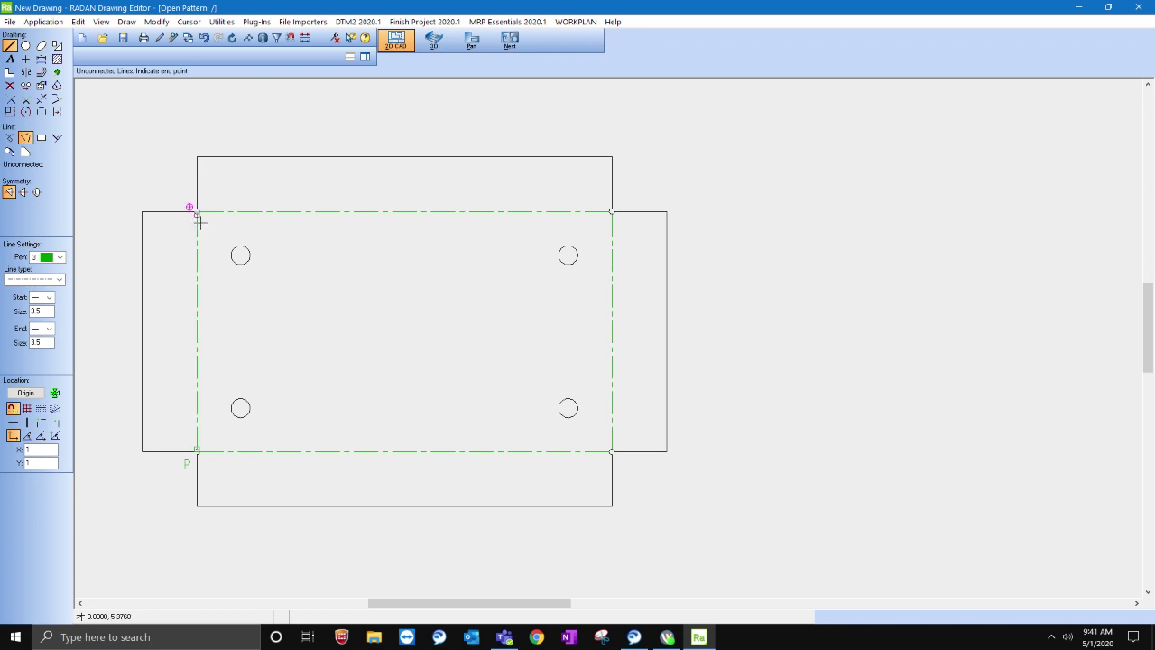
{"action": "left_click", "coordinate": [199, 220]}
{"action": "scroll", "coordinate": [292, 363], "scroll_direction": "down", "scroll_amount": 1}
{"action": "scroll", "coordinate": [298, 357], "scroll_direction": "up", "scroll_amount": 1}
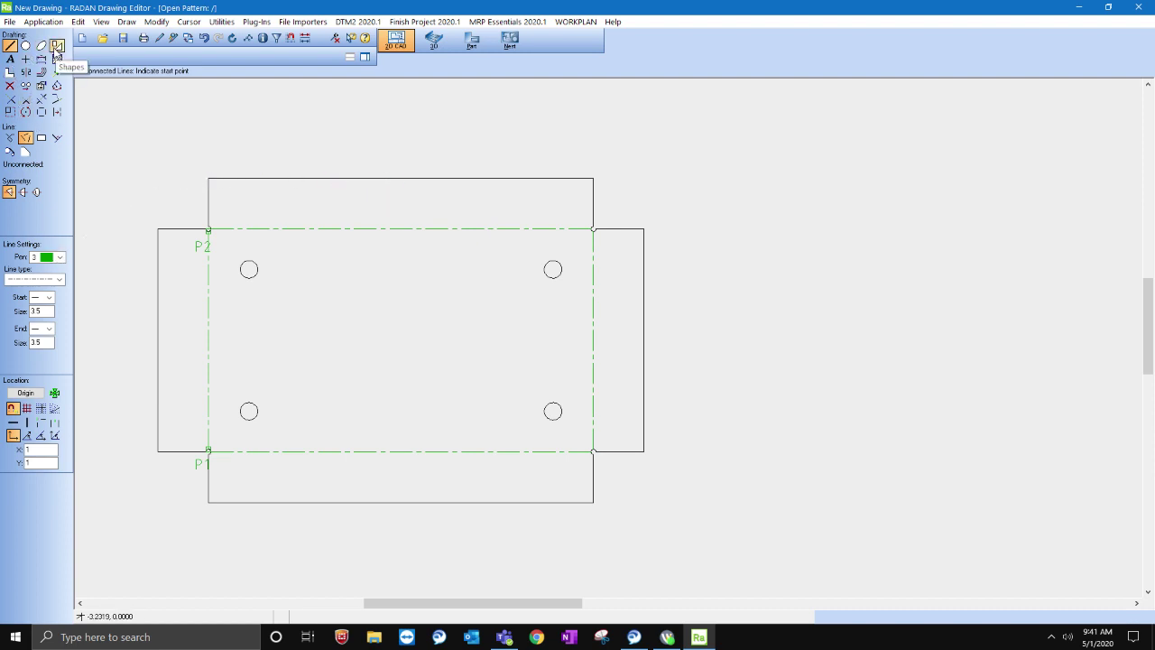
Chamfer the outer corners of the right, bottom and left flanges and the top flange's right corner with a length of 0.25.
{"action": "left_click", "coordinate": [9, 76]}
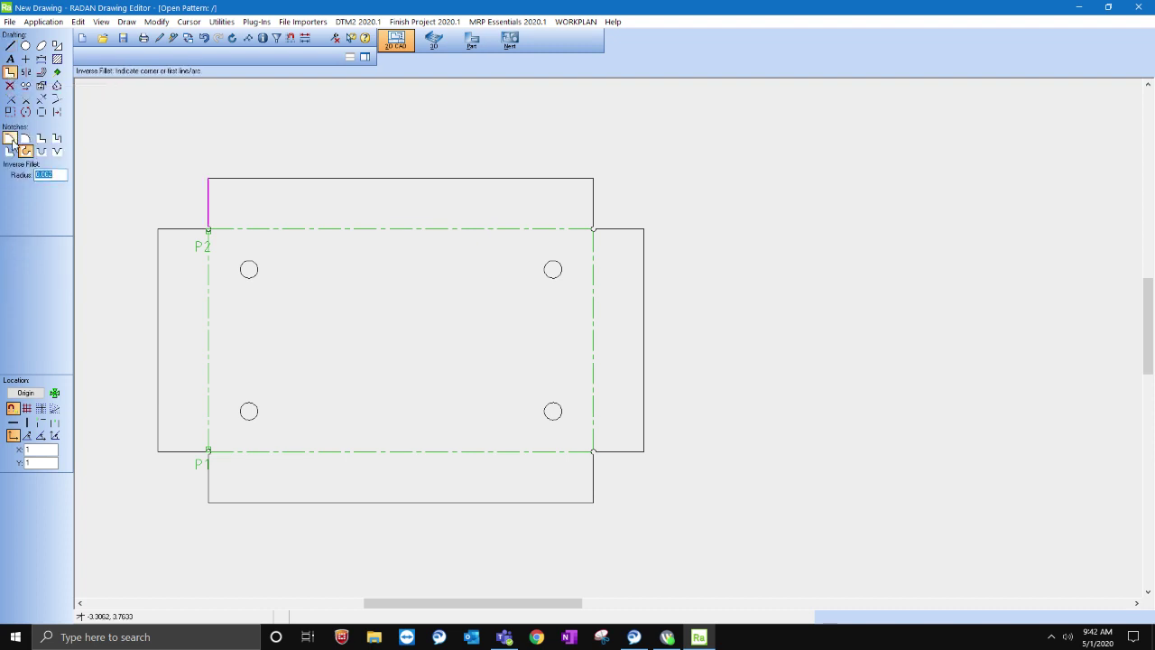
{"action": "left_click", "coordinate": [10, 139]}
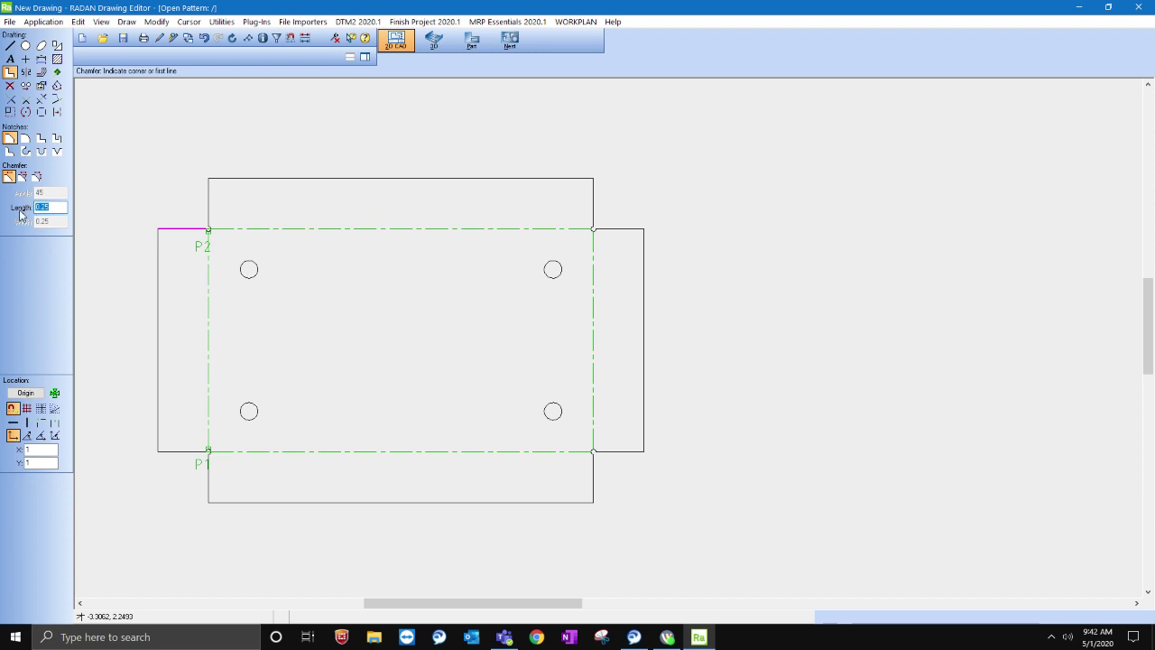
{"action": "left_click", "coordinate": [594, 179]}
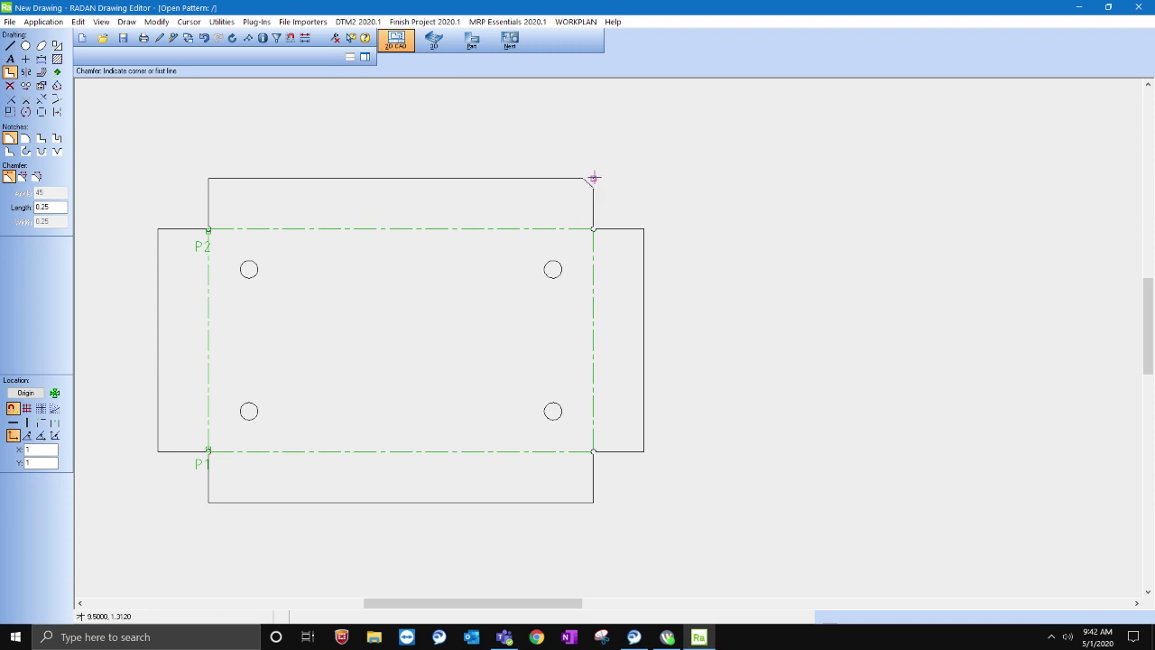
{"action": "left_click", "coordinate": [646, 227]}
{"action": "left_click", "coordinate": [646, 452]}
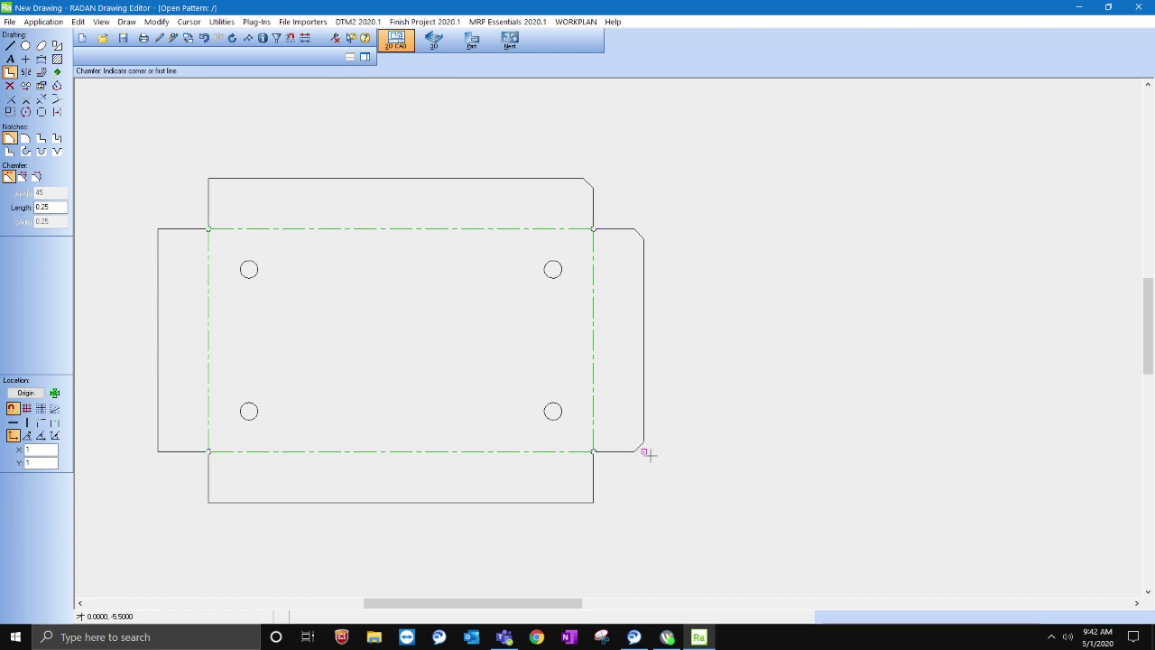
{"action": "left_click", "coordinate": [207, 500]}
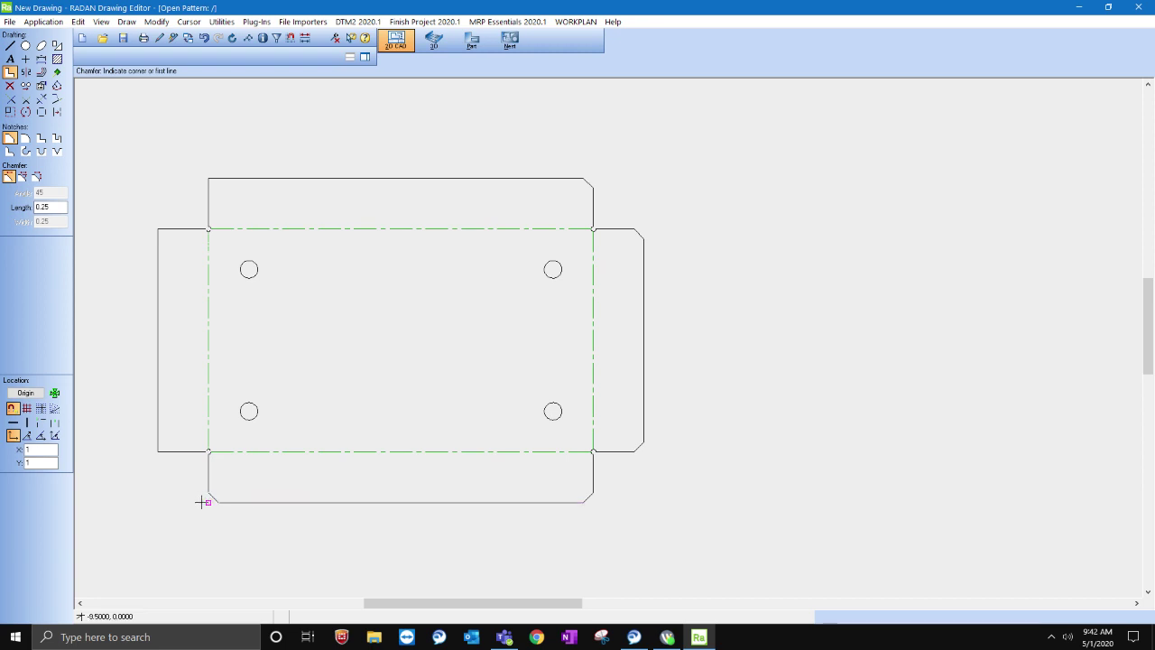
{"action": "left_click", "coordinate": [158, 230]}
Examine the detail settings of the Mitred Corner notch and close them without applying it.
{"action": "left_click", "coordinate": [9, 150]}
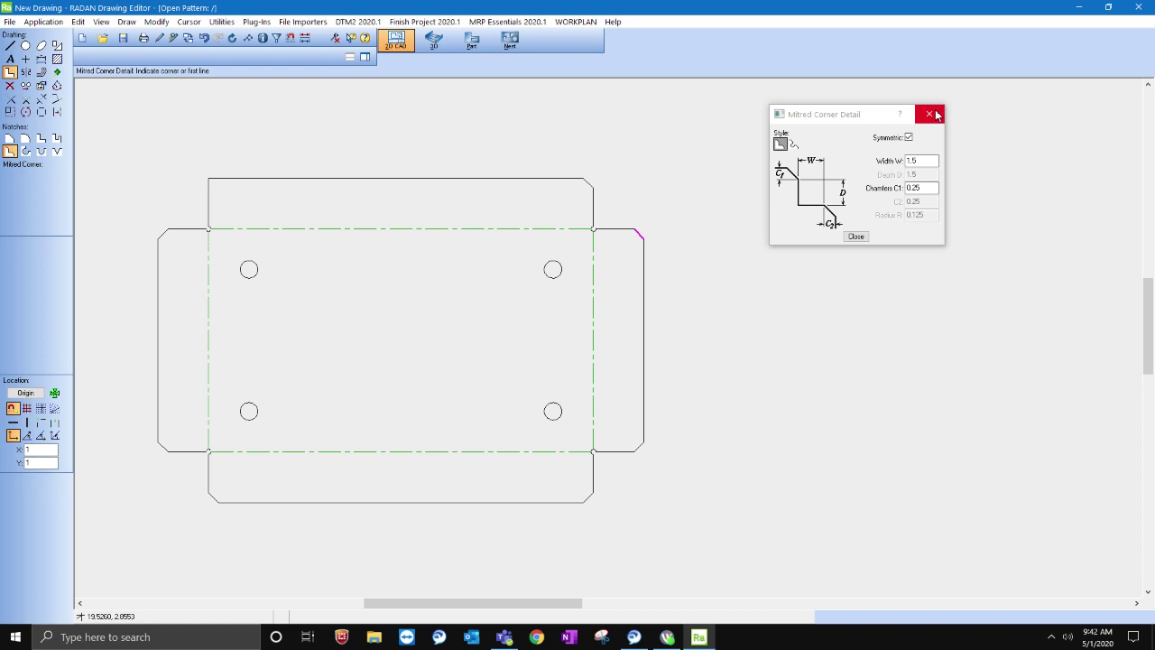
{"action": "left_click", "coordinate": [936, 115]}
{"action": "scroll", "coordinate": [701, 259], "scroll_direction": "up", "scroll_amount": 1}
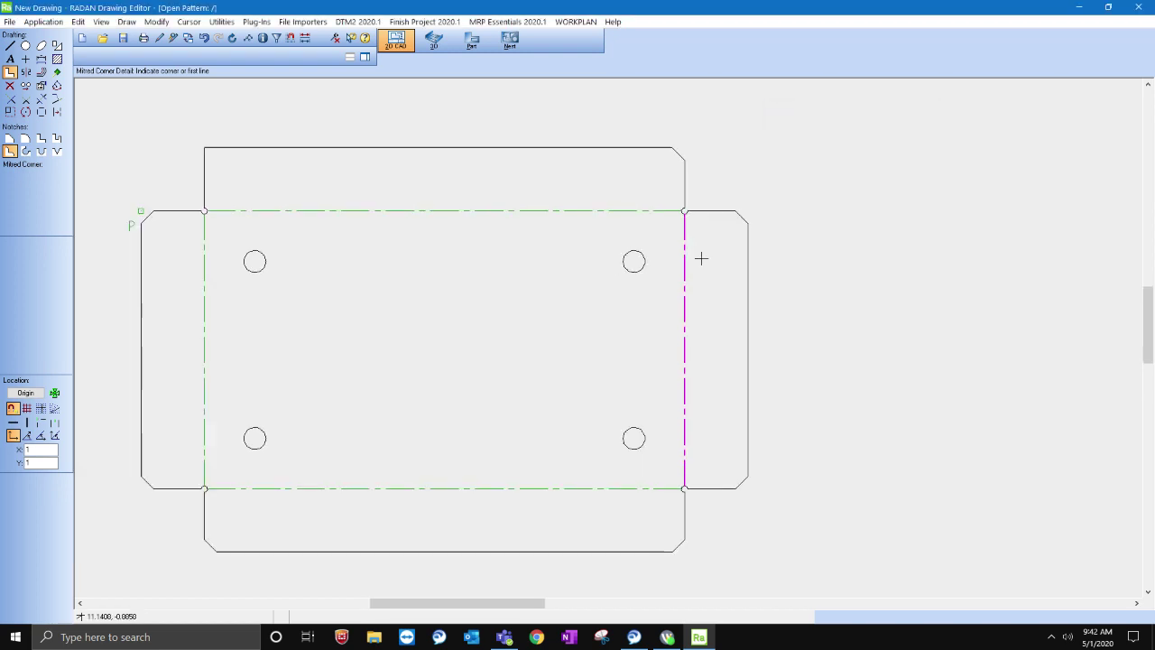
{"action": "scroll", "coordinate": [701, 259], "scroll_direction": "down", "scroll_amount": 1}
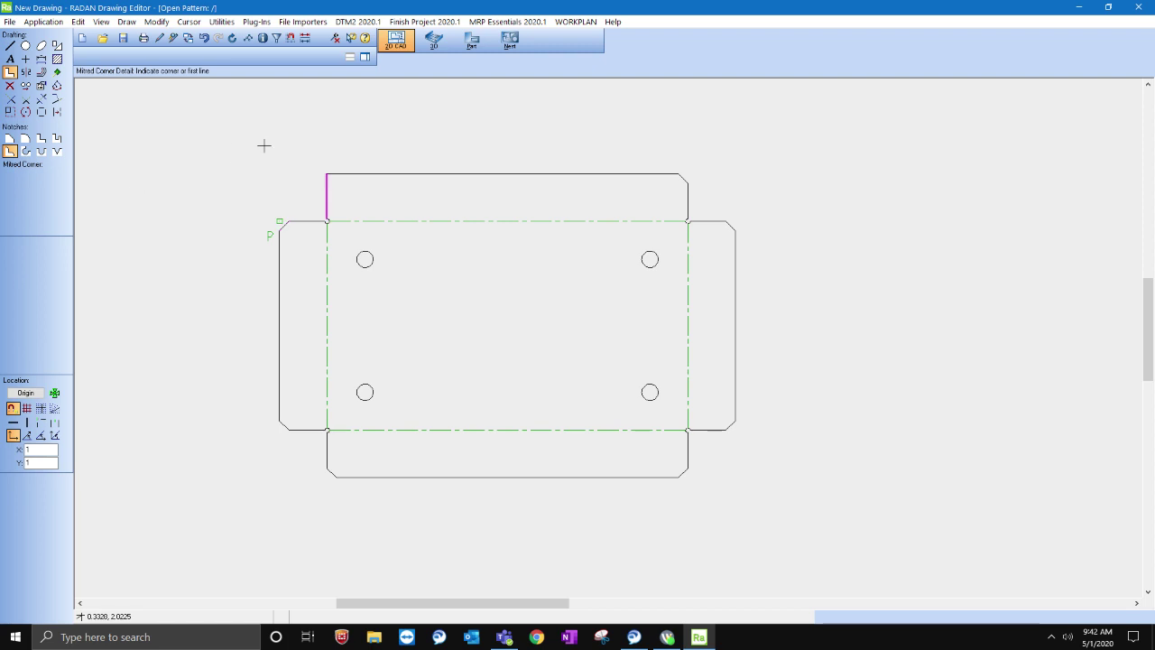
Chamfer the top flange's remaining left corner with a length of 0.25.
{"action": "left_click", "coordinate": [9, 138]}
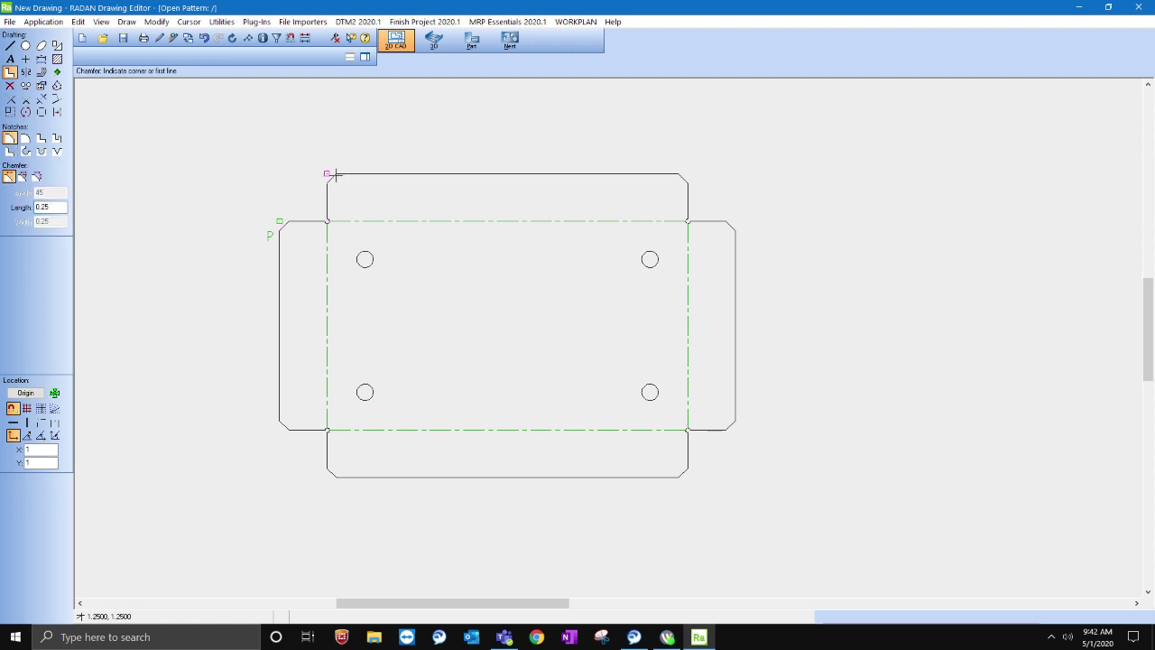
Draw a horizontal green dash-dot line across the top flange between the lower ends of its two corner chamfers.
{"action": "left_click", "coordinate": [10, 85]}
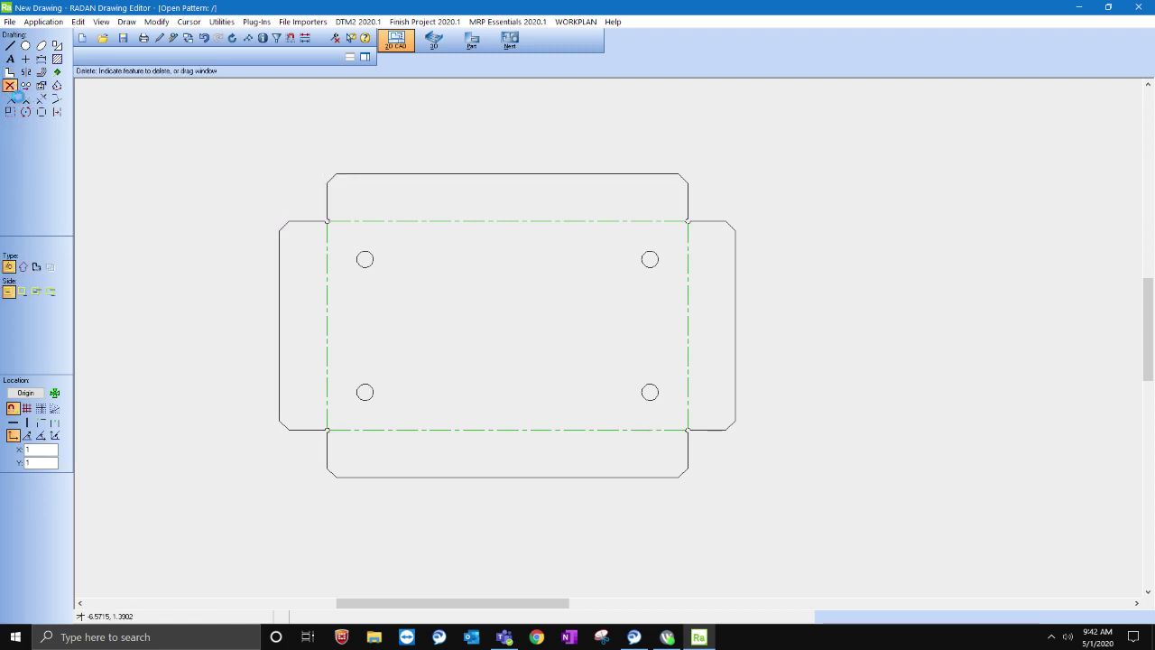
{"action": "left_click", "coordinate": [9, 45]}
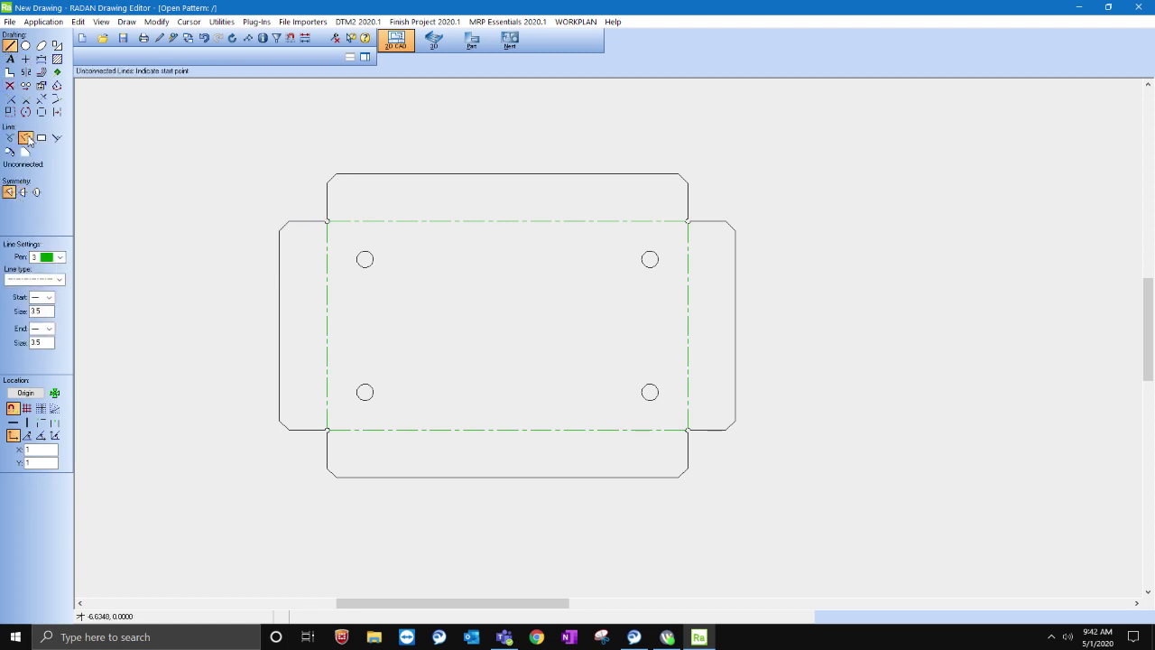
{"action": "scroll", "coordinate": [439, 150], "scroll_direction": "up", "scroll_amount": 1}
{"action": "scroll", "coordinate": [229, 162], "scroll_direction": "up", "scroll_amount": 2}
{"action": "scroll", "coordinate": [274, 196], "scroll_direction": "up", "scroll_amount": 3}
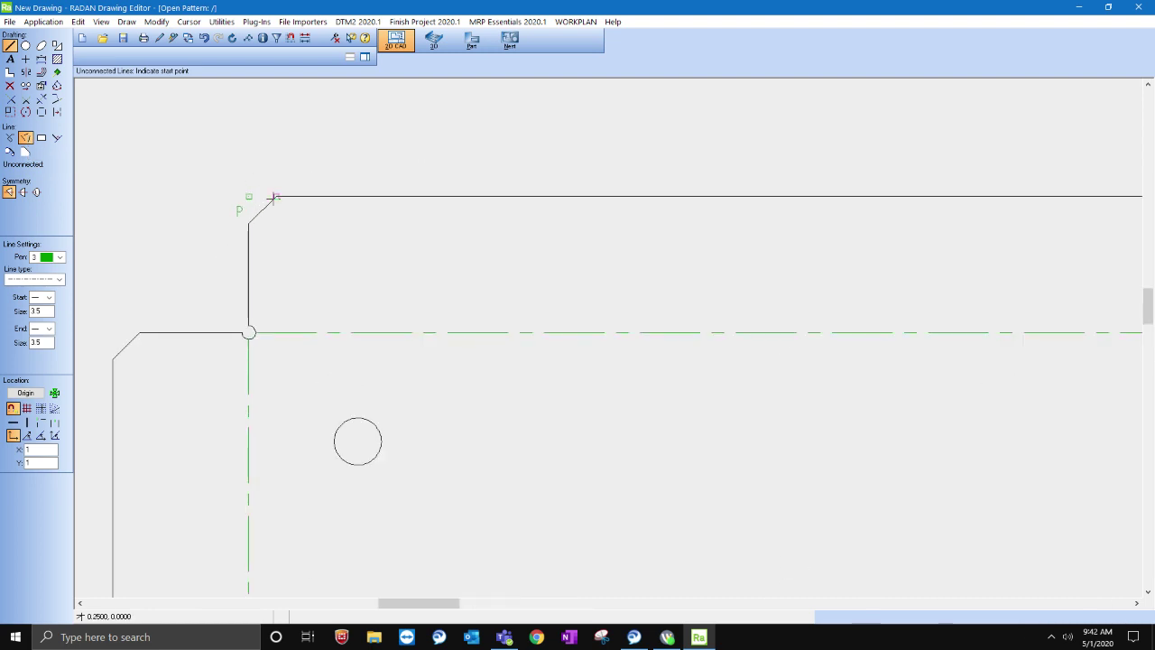
{"action": "left_click", "coordinate": [249, 223]}
{"action": "scroll", "coordinate": [252, 226], "scroll_direction": "down", "scroll_amount": 1}
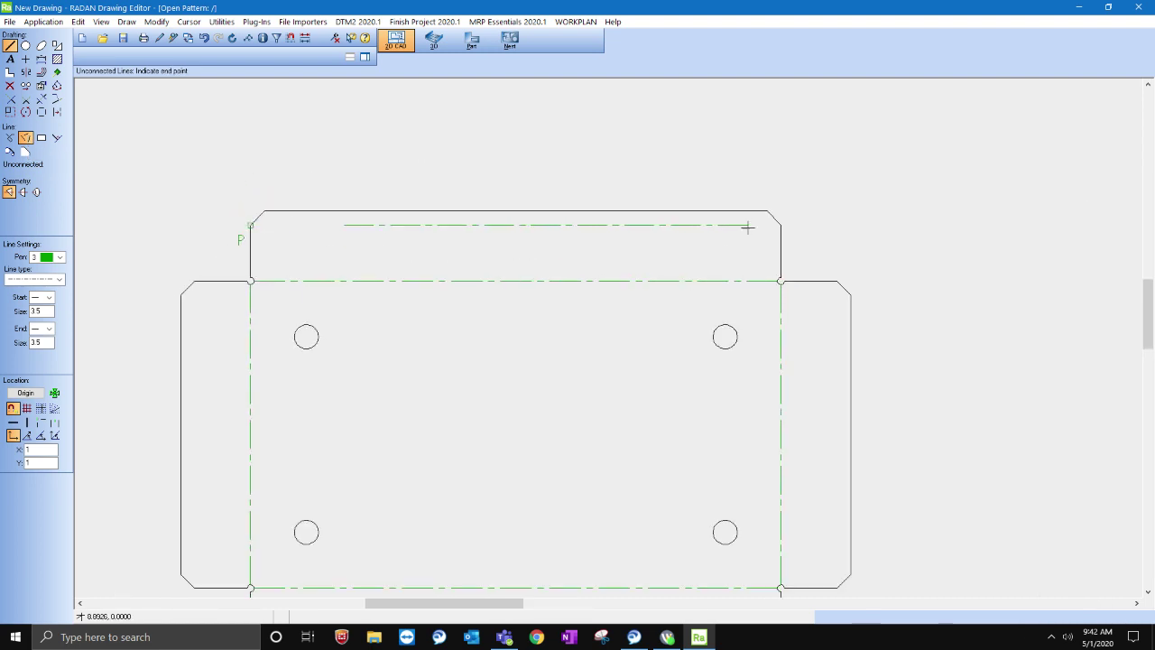
{"action": "left_click", "coordinate": [780, 225]}
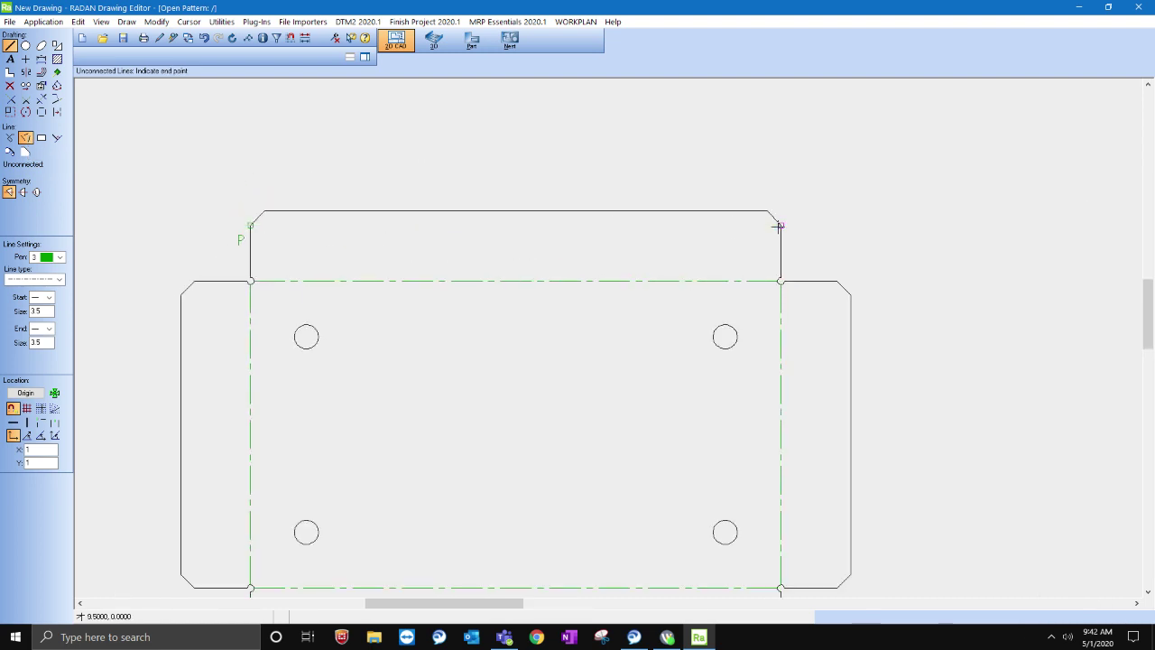
Draw a vertical dash-dot line down the right flange between the inner ends of its upper and lower chamfers.
{"action": "left_click", "coordinate": [830, 282]}
{"action": "scroll", "coordinate": [831, 281], "scroll_direction": "down", "scroll_amount": 3}
{"action": "scroll", "coordinate": [866, 482], "scroll_direction": "up", "scroll_amount": 4}
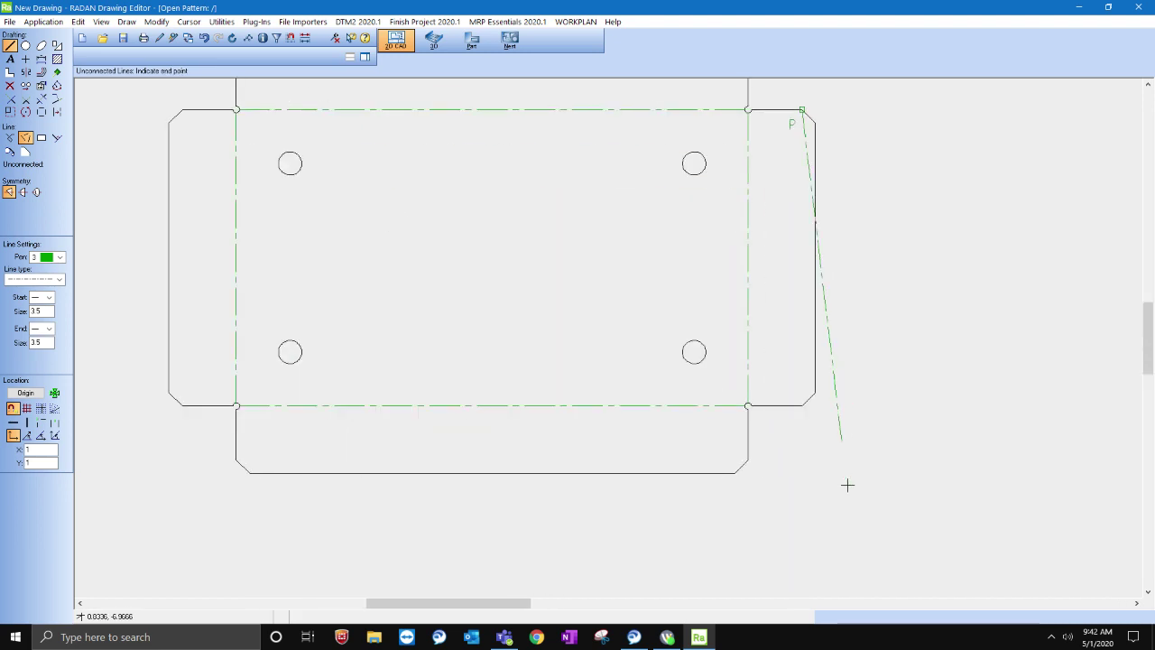
{"action": "left_click", "coordinate": [803, 406]}
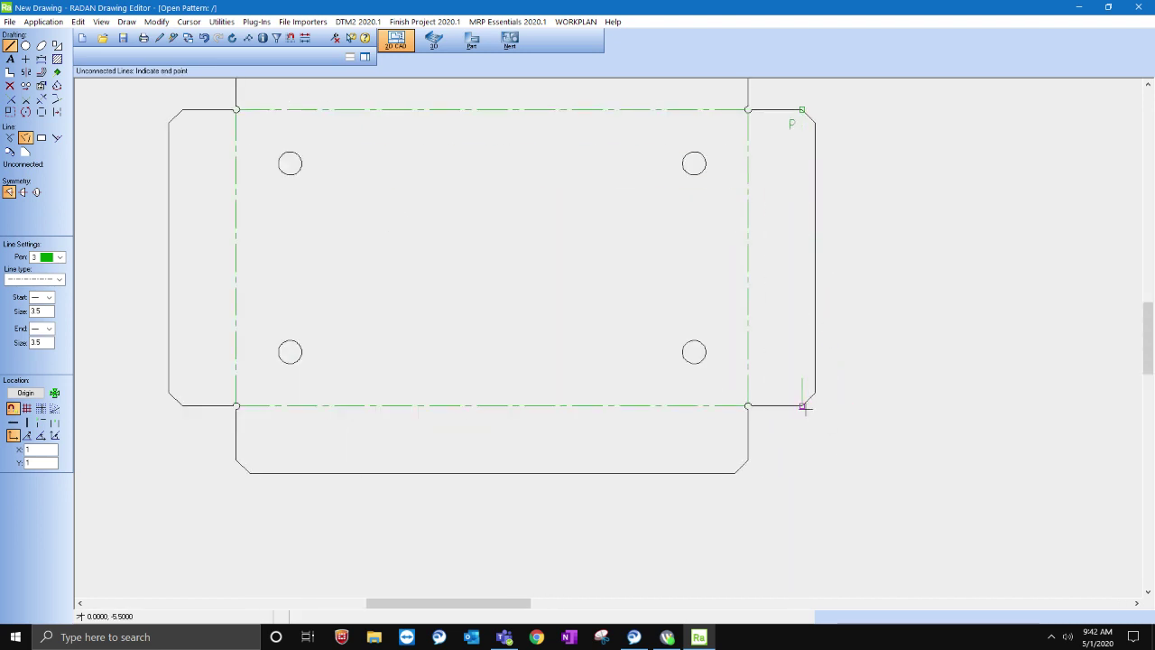
Draw dash-dot lines between the inner chamfer ends of the bottom flange and of the left flange.
{"action": "left_click", "coordinate": [748, 460]}
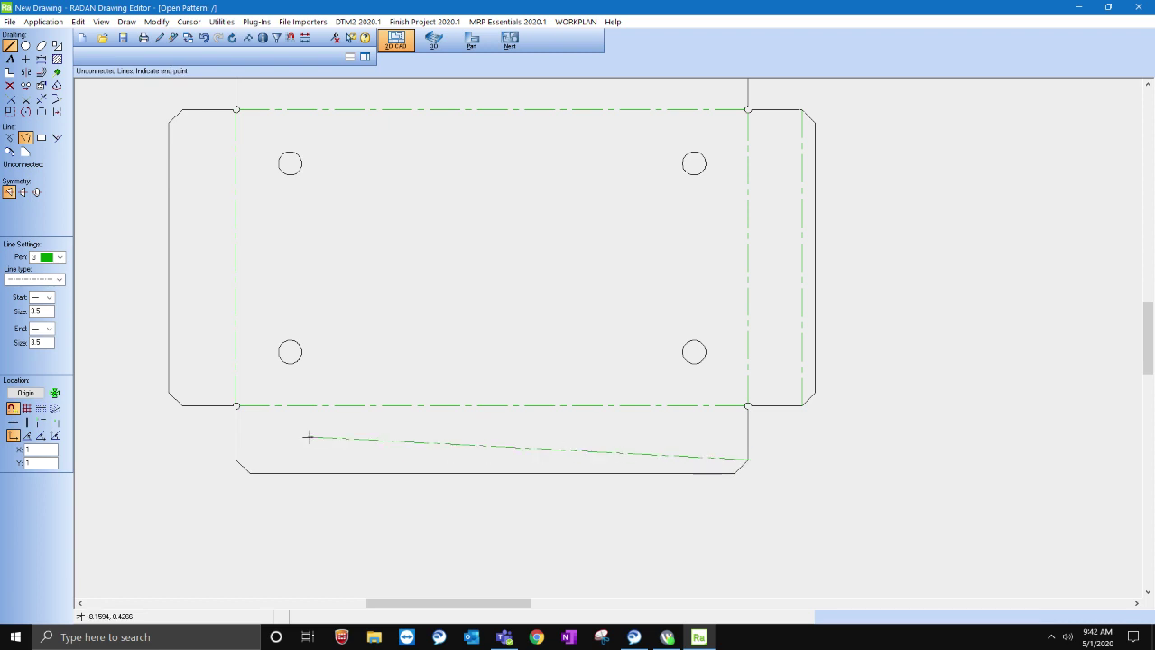
{"action": "left_click", "coordinate": [237, 458]}
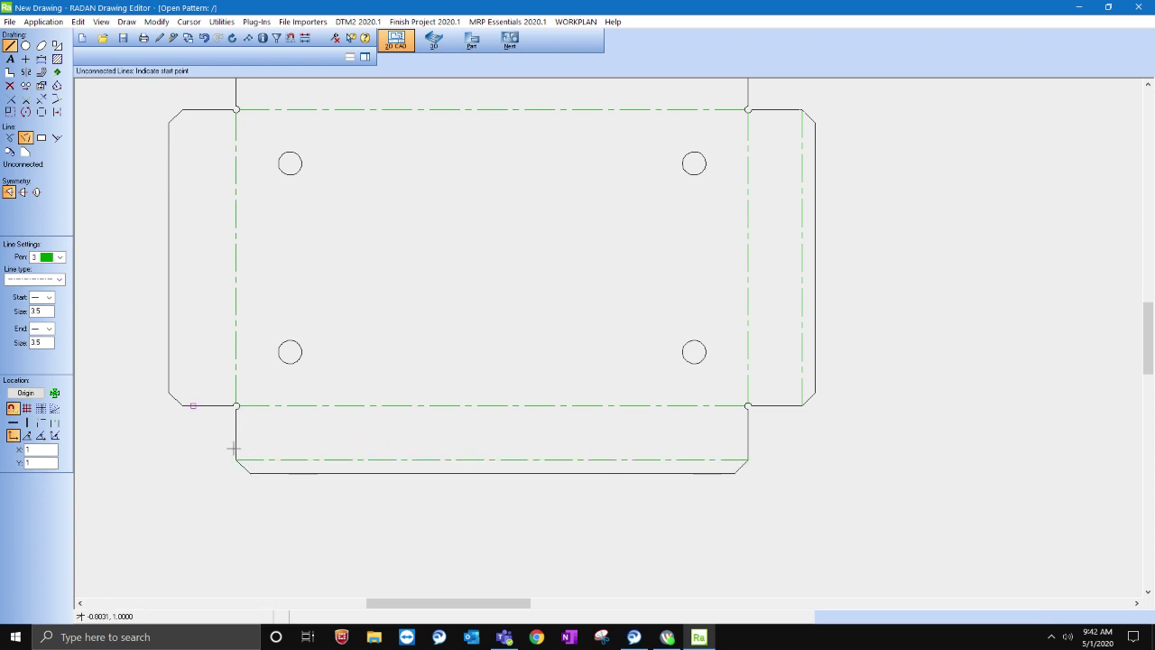
{"action": "left_click", "coordinate": [181, 406]}
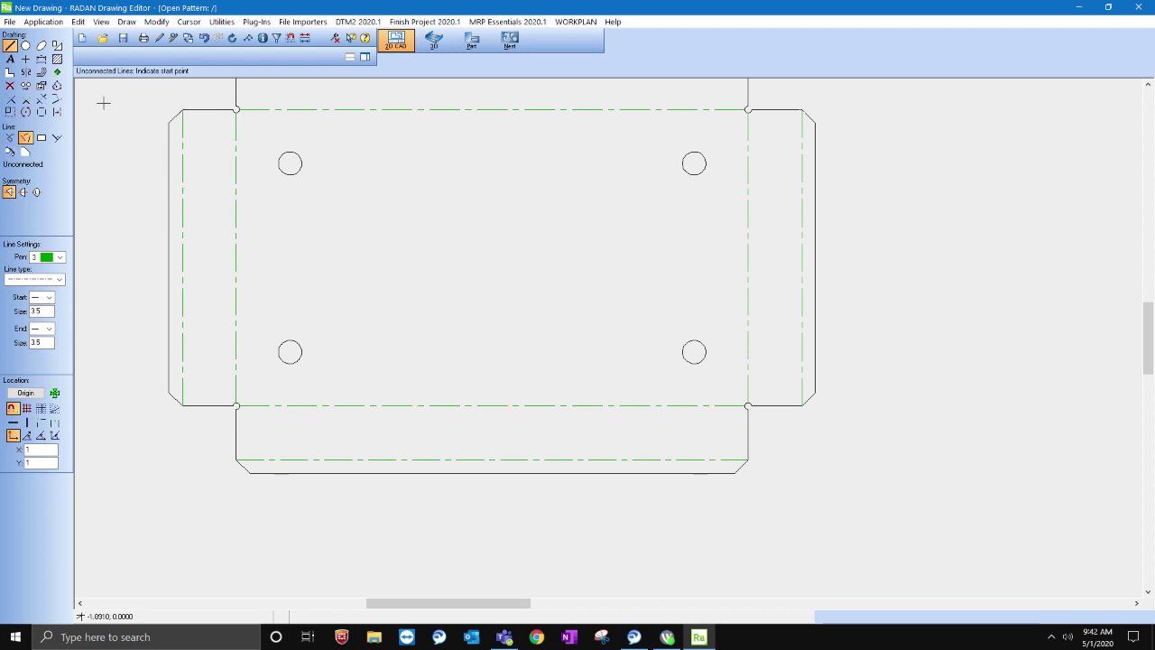
{"action": "left_click", "coordinate": [10, 85]}
{"action": "scroll", "coordinate": [614, 412], "scroll_direction": "down", "scroll_amount": 3}
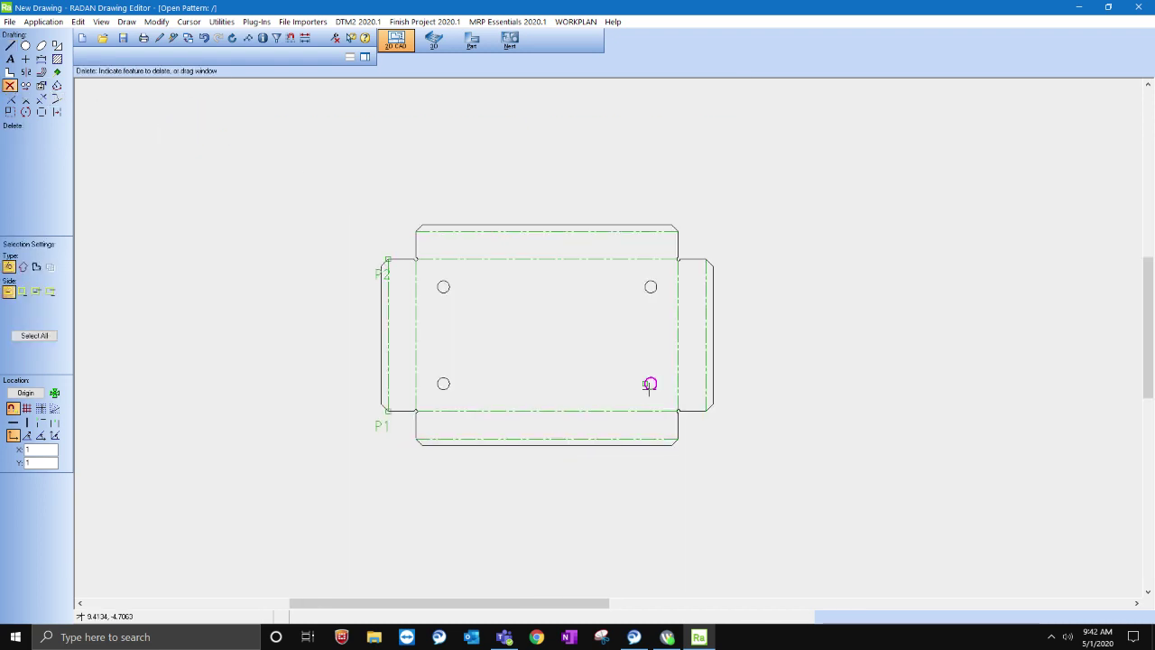
{"action": "scroll", "coordinate": [726, 222], "scroll_direction": "up", "scroll_amount": 2}
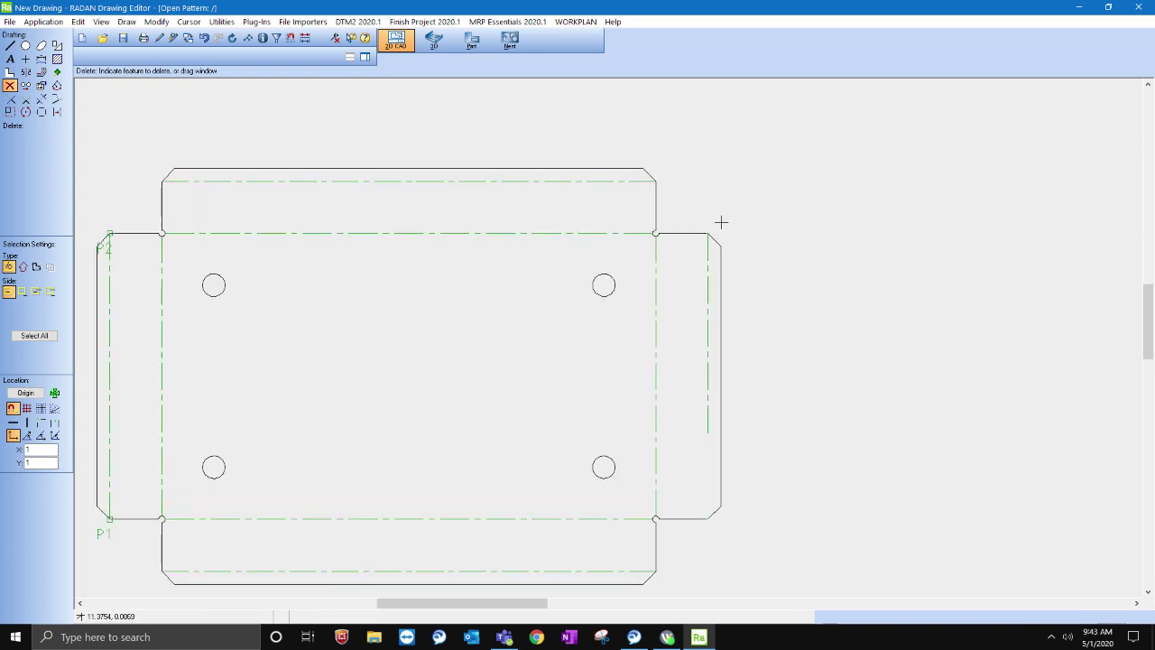
{"action": "scroll", "coordinate": [645, 236], "scroll_direction": "down", "scroll_amount": 1}
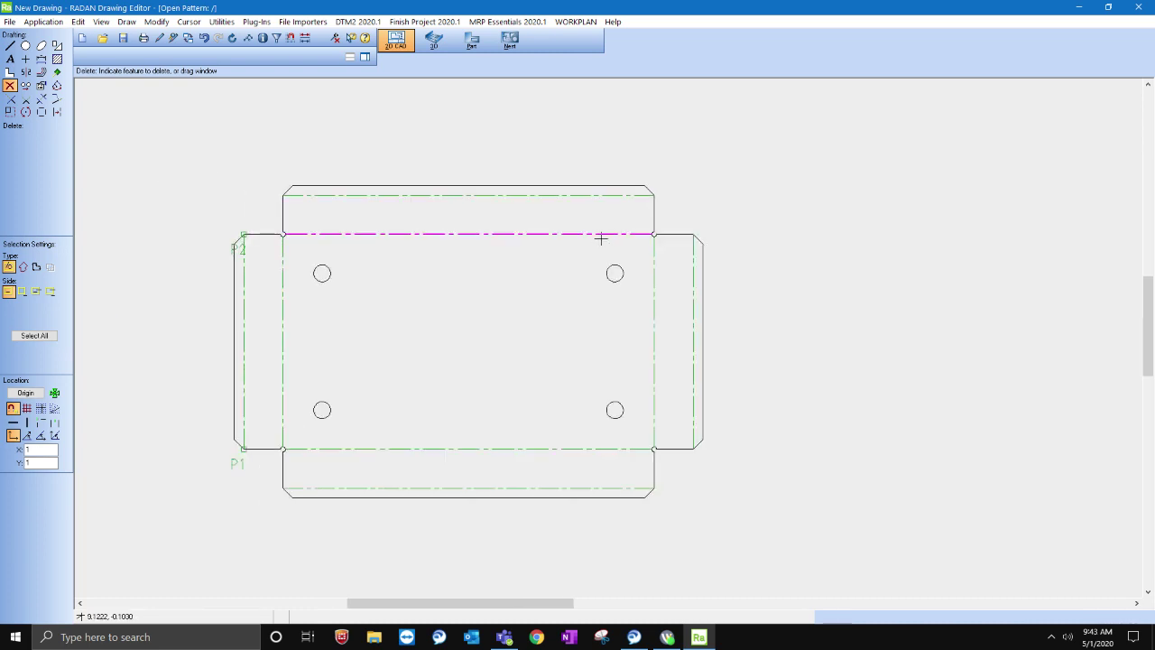
{"action": "scroll", "coordinate": [214, 296], "scroll_direction": "down", "scroll_amount": 3}
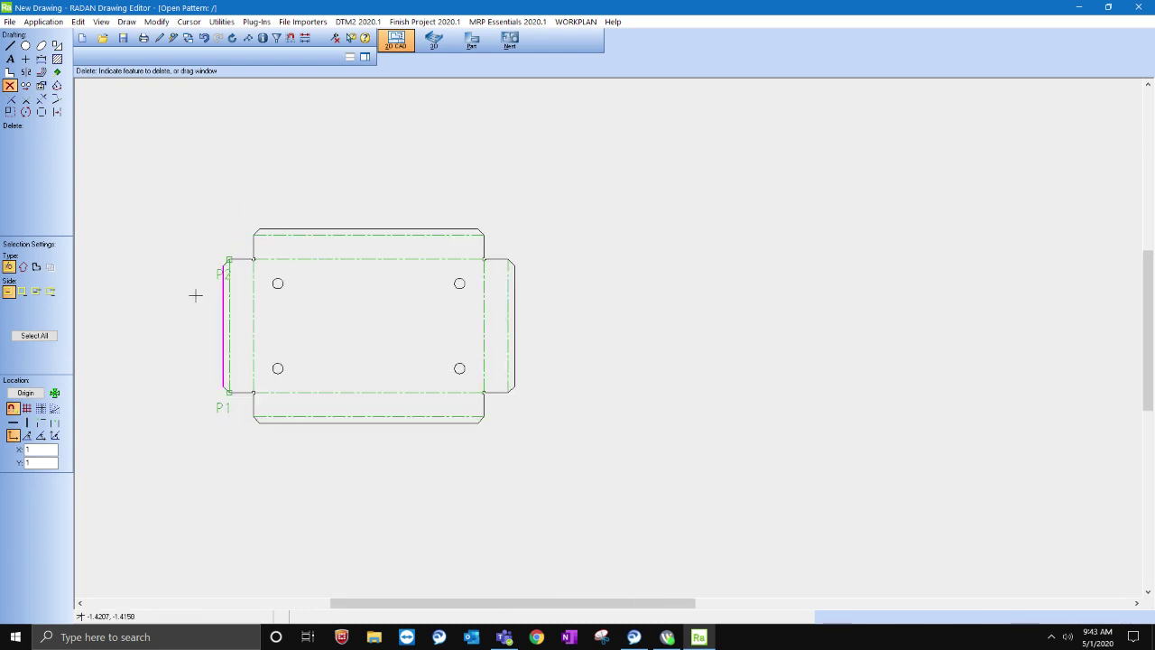
{"action": "scroll", "coordinate": [168, 377], "scroll_direction": "up", "scroll_amount": 1}
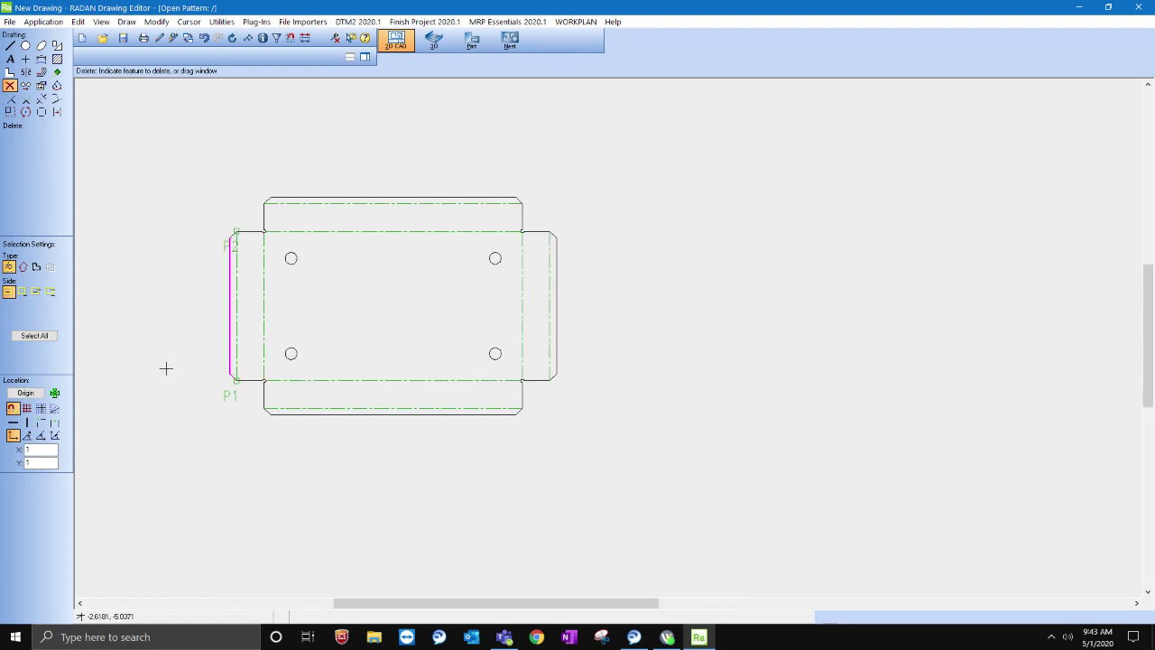
{"action": "left_click", "coordinate": [41, 45]}
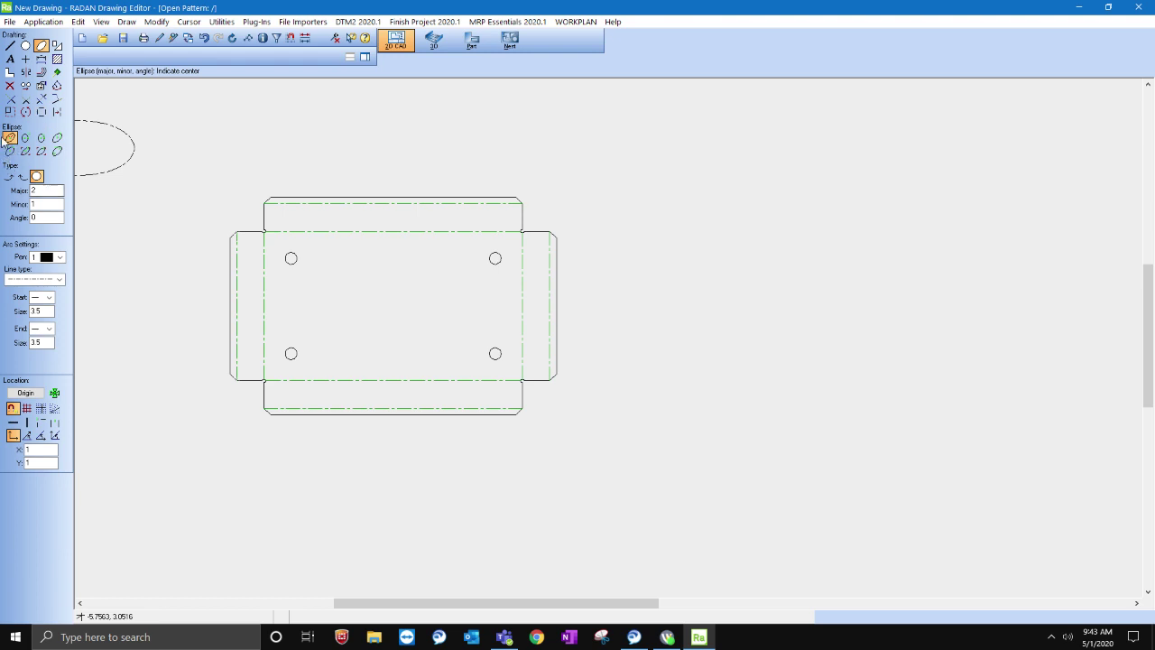
Add a linear dimension between the top flange's left and right edges, placed above the part.
{"action": "left_click", "coordinate": [41, 73]}
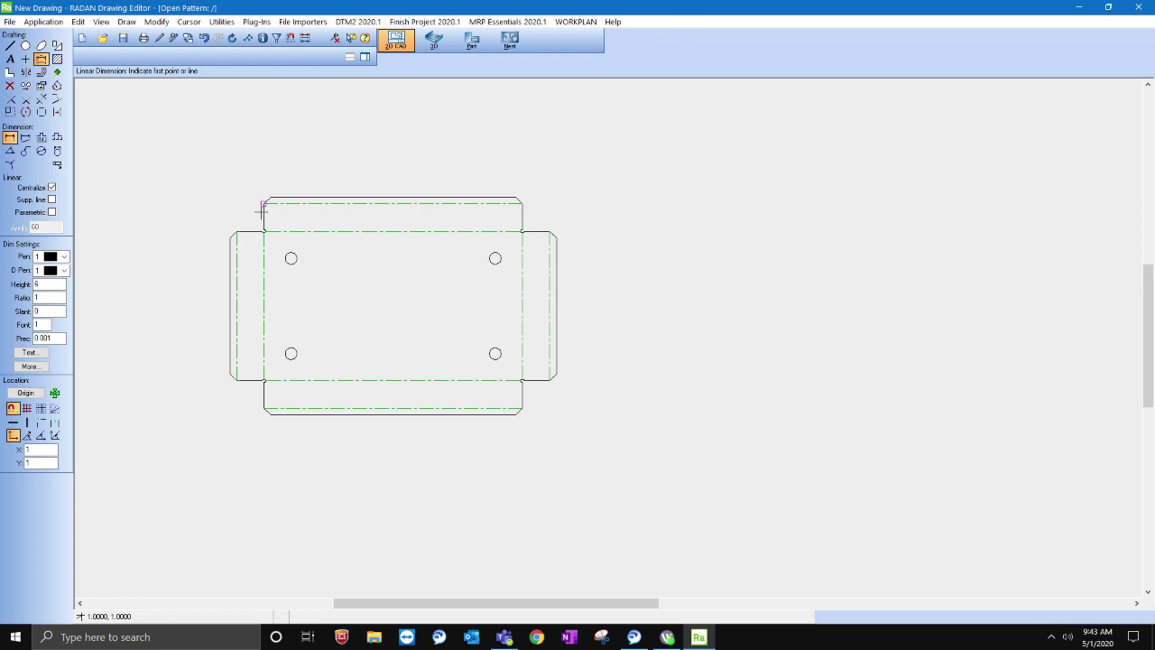
{"action": "scroll", "coordinate": [209, 209], "scroll_direction": "up", "scroll_amount": 2}
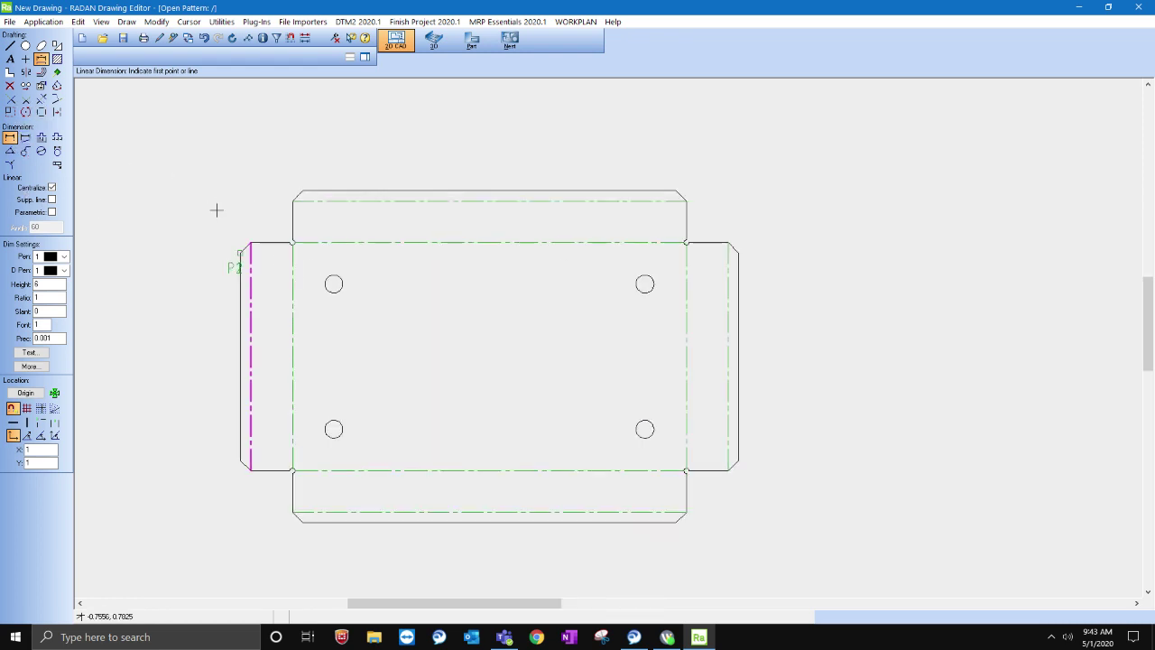
{"action": "scroll", "coordinate": [292, 219], "scroll_direction": "up", "scroll_amount": 3}
{"action": "left_click", "coordinate": [290, 218]}
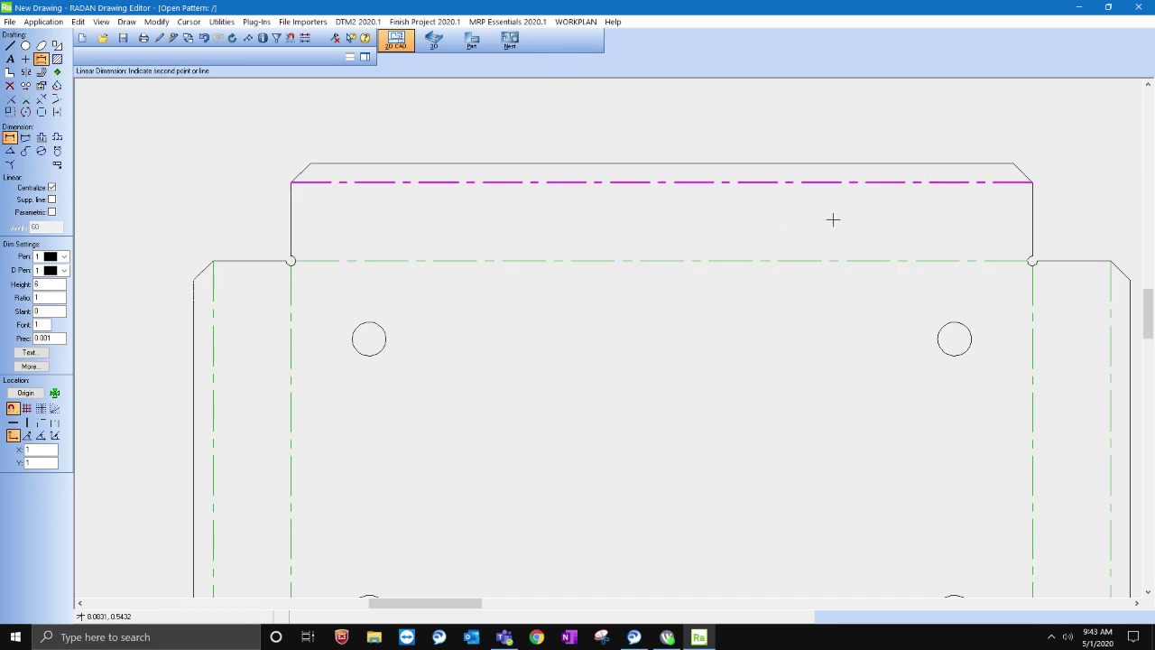
{"action": "left_click", "coordinate": [1022, 219]}
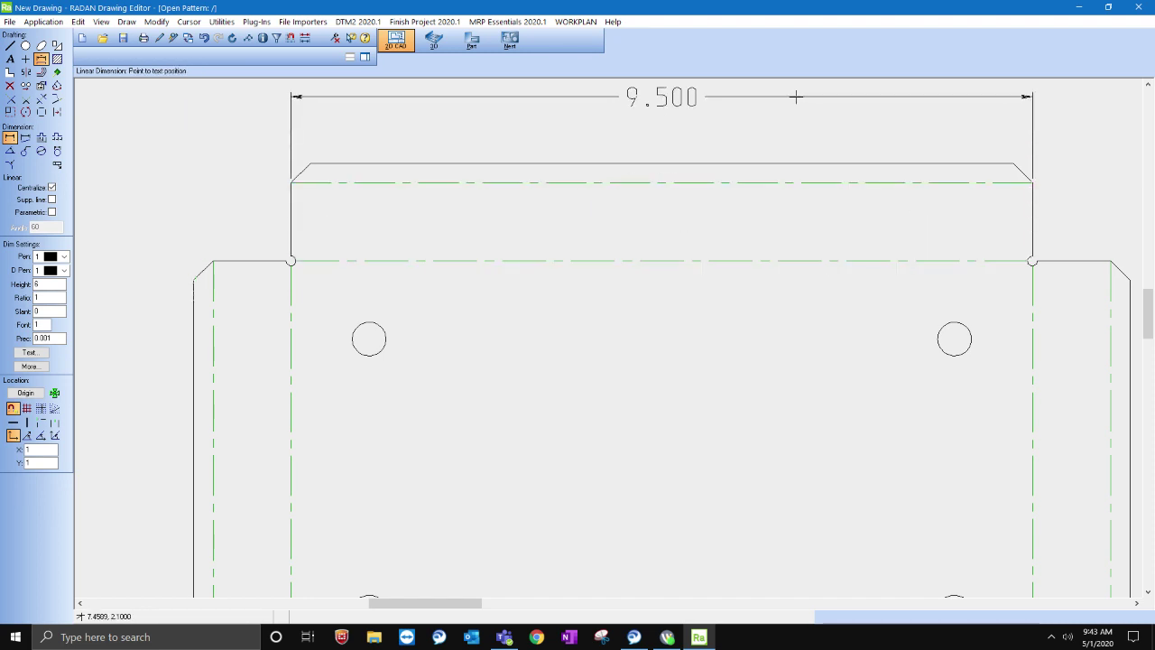
{"action": "left_click", "coordinate": [796, 97]}
Add a linear dimension between the right flange's upper and lower edges, placed to the right of the part.
{"action": "scroll", "coordinate": [152, 196], "scroll_direction": "down", "scroll_amount": 3}
{"action": "scroll", "coordinate": [713, 397], "scroll_direction": "up", "scroll_amount": 1}
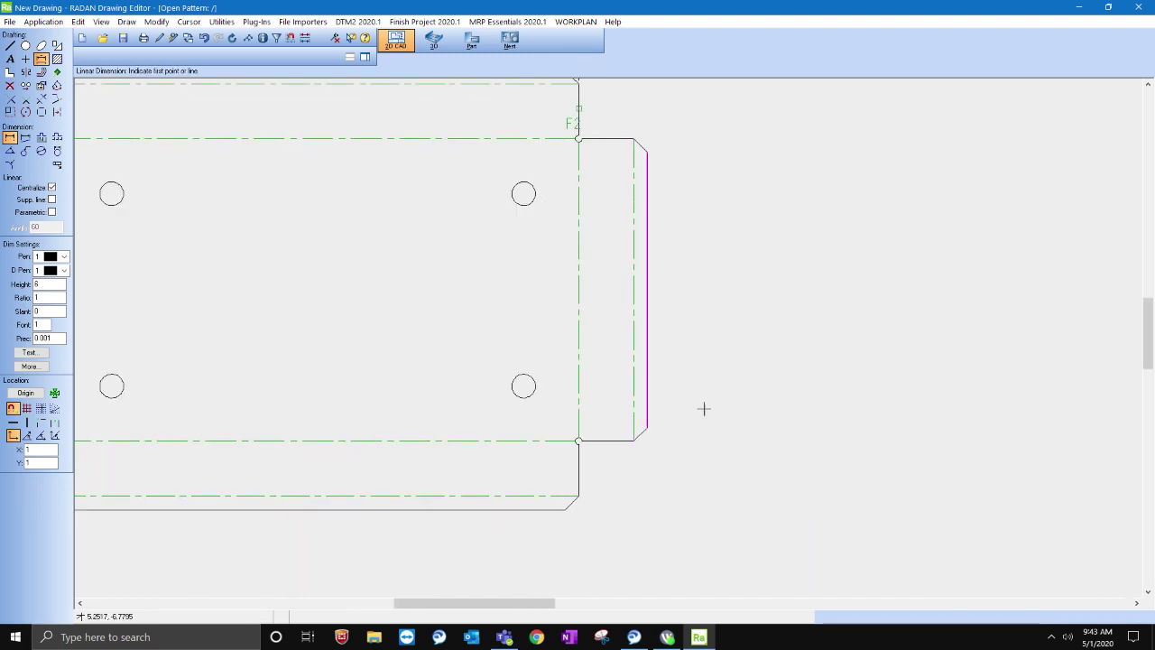
{"action": "left_click", "coordinate": [607, 139]}
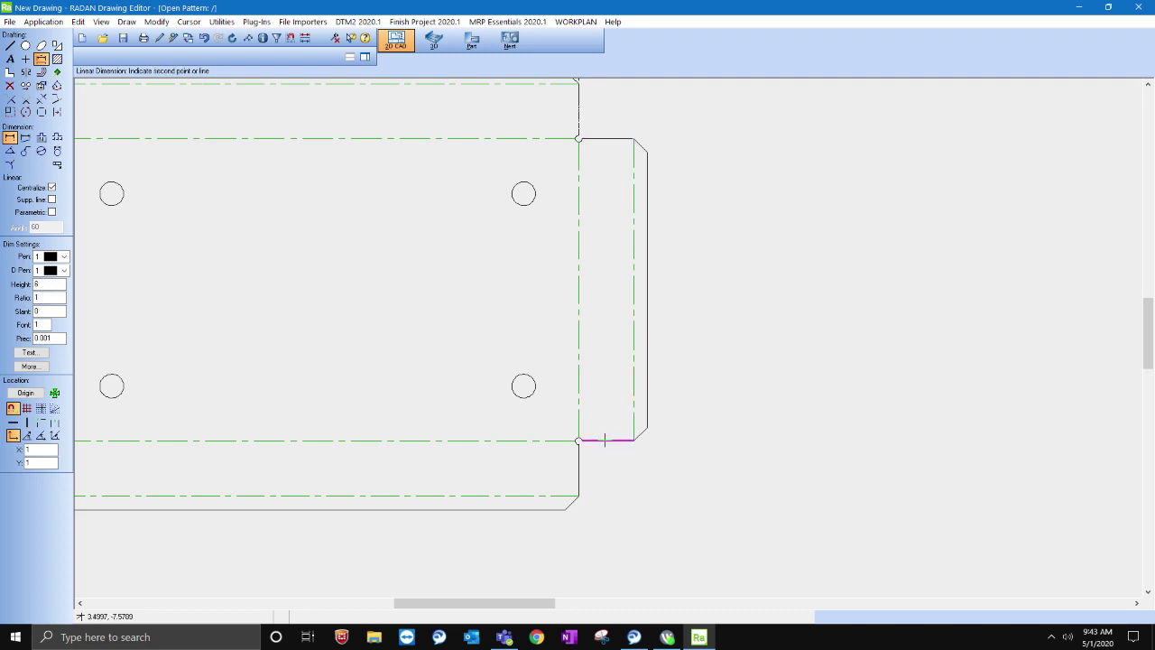
{"action": "left_click", "coordinate": [605, 441]}
{"action": "left_click", "coordinate": [749, 353]}
Dimension the right flange's depth from the top flange's right edge to its outer edge, in line with the overall width dimension.
{"action": "scroll", "coordinate": [691, 494], "scroll_direction": "down", "scroll_amount": 2}
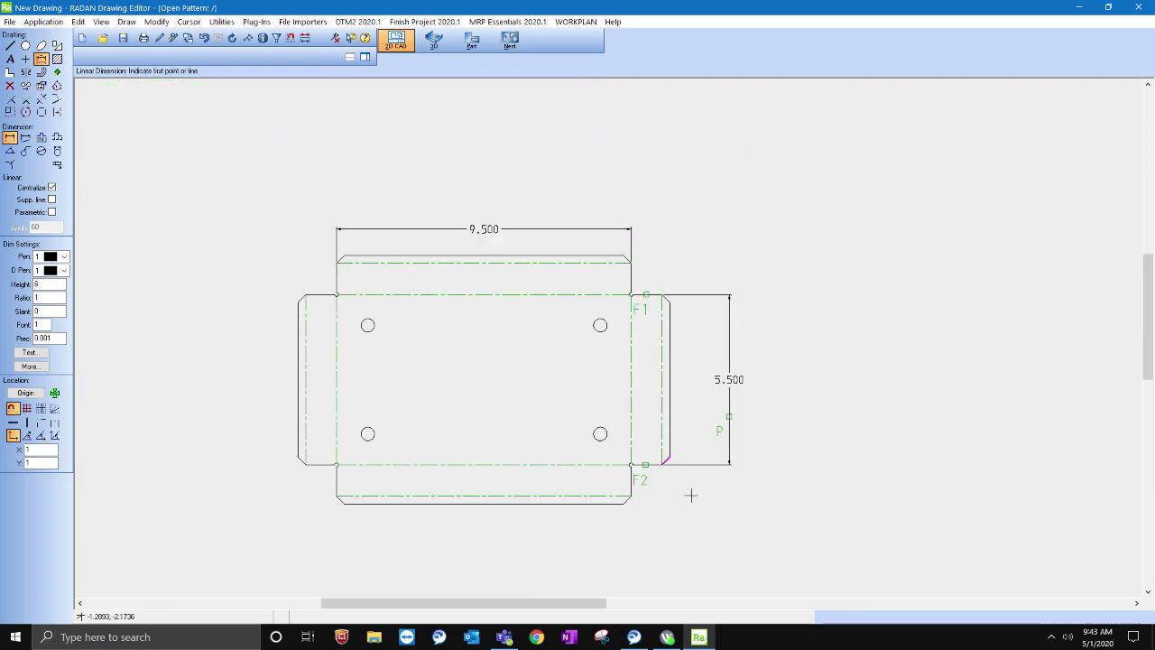
{"action": "scroll", "coordinate": [665, 257], "scroll_direction": "up", "scroll_amount": 3}
{"action": "scroll", "coordinate": [595, 333], "scroll_direction": "up", "scroll_amount": 1}
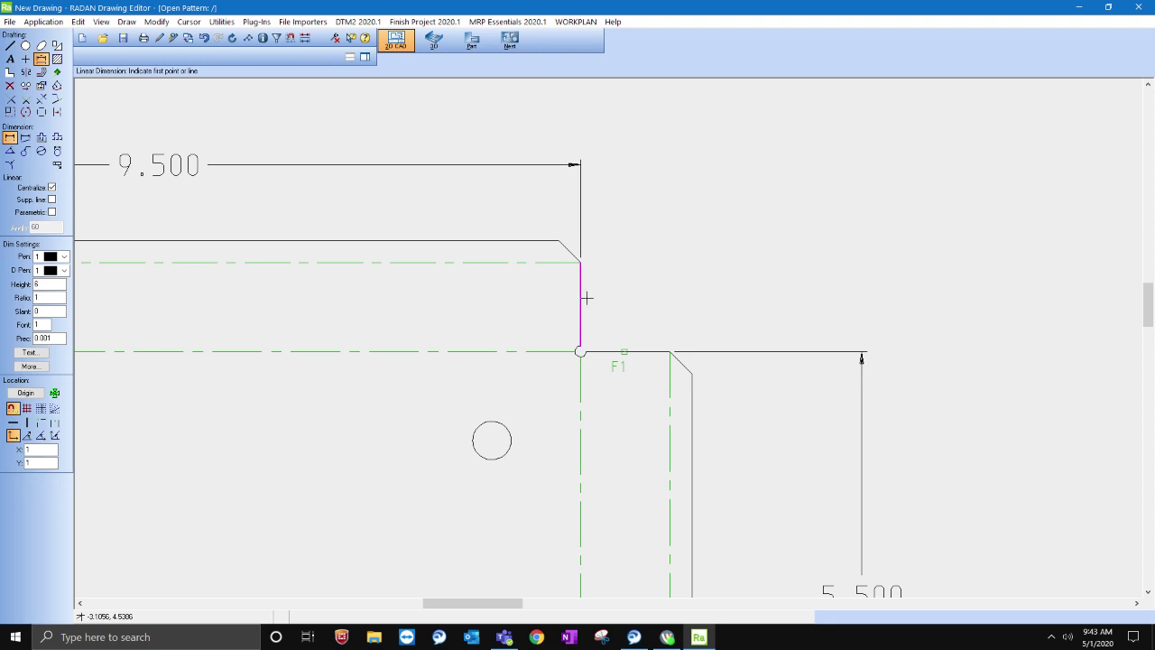
{"action": "left_click", "coordinate": [587, 296]}
{"action": "left_click", "coordinate": [691, 438]}
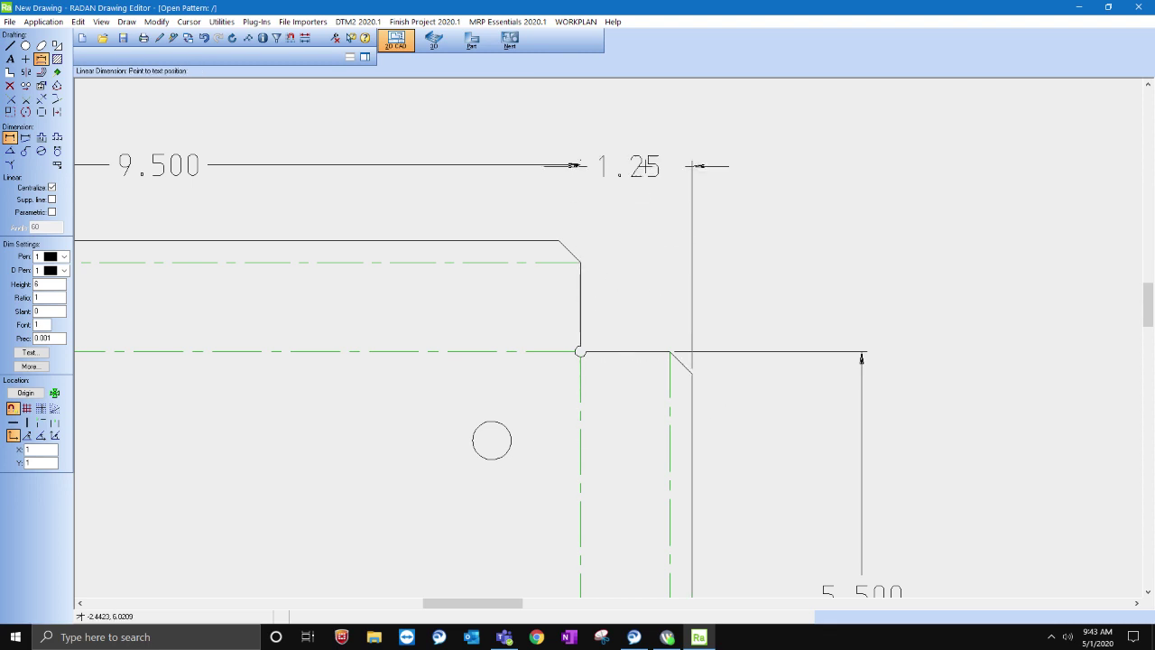
{"action": "left_click", "coordinate": [646, 166]}
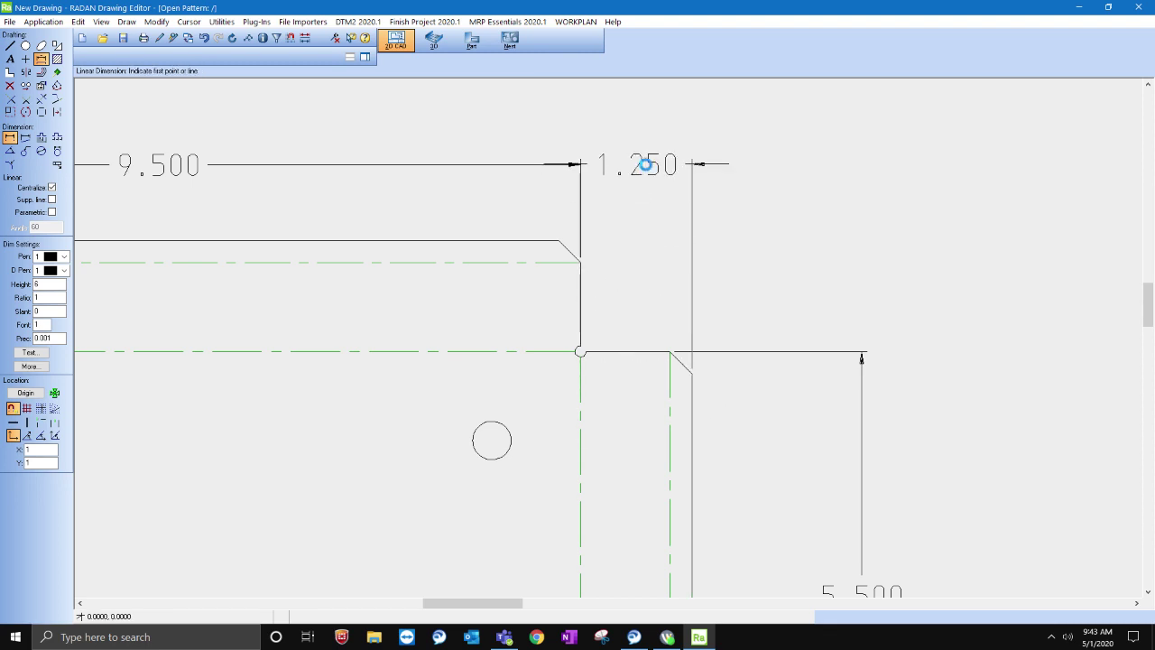
Dimension the top flange's height from its outer edge to the right flange's upper edge, in line with the vertical dimension.
{"action": "left_click", "coordinate": [536, 233]}
{"action": "left_click", "coordinate": [632, 348]}
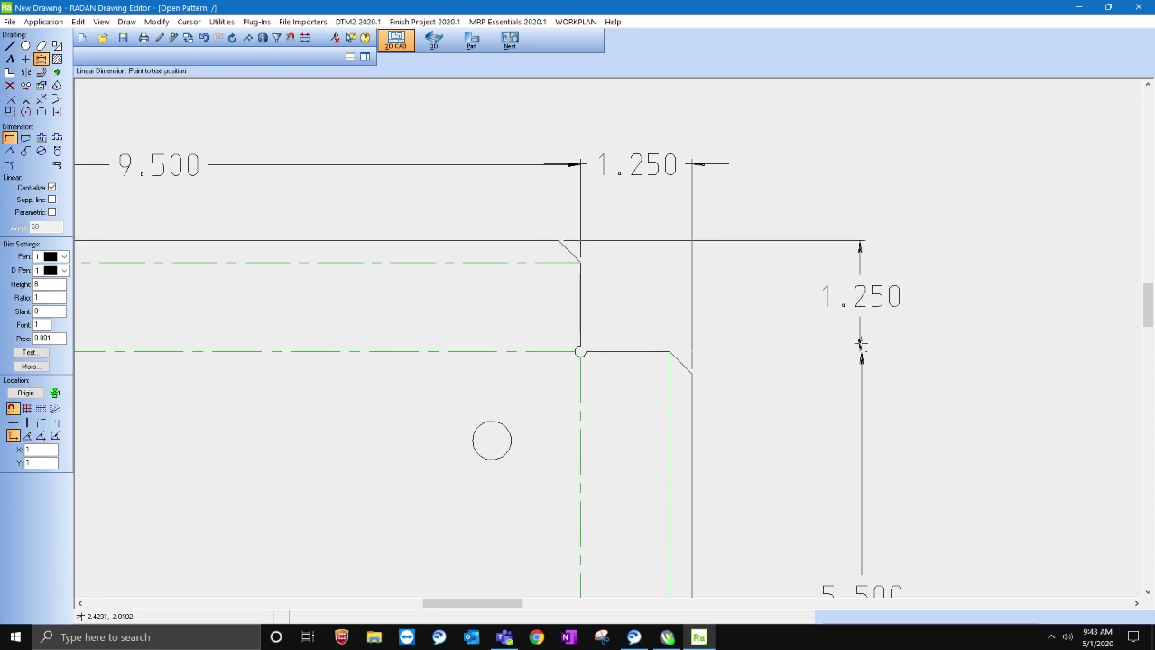
{"action": "left_click", "coordinate": [861, 342]}
Add a radial dimension to the upper-left hole, with its text to the right of the hole.
{"action": "scroll", "coordinate": [774, 325], "scroll_direction": "down", "scroll_amount": 3}
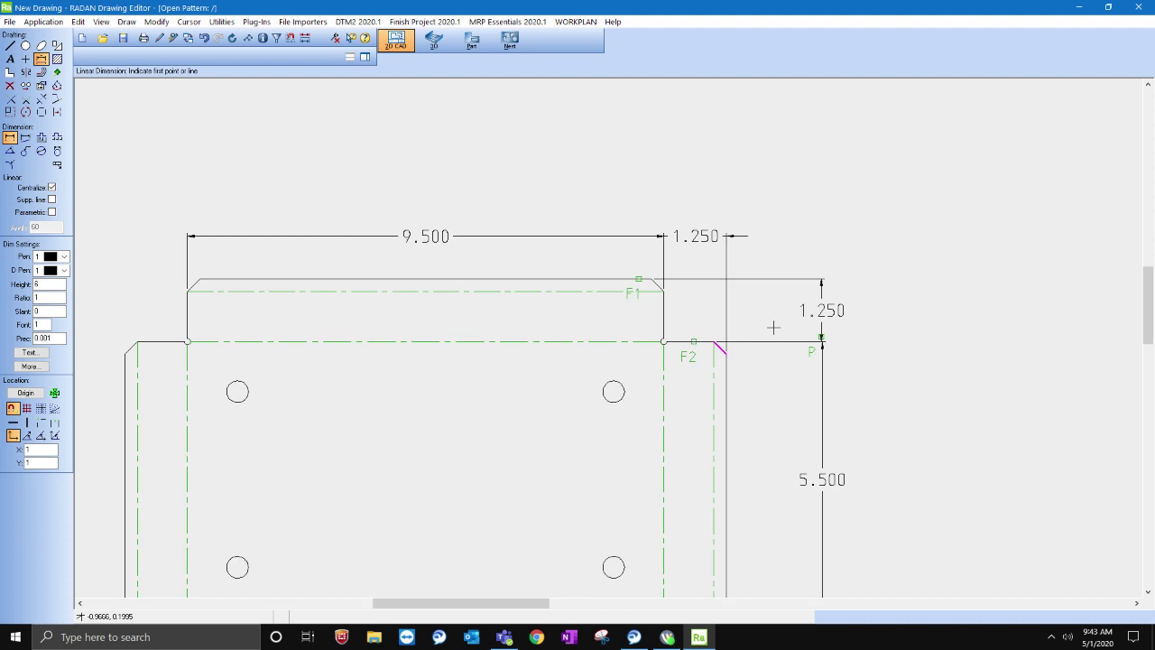
{"action": "scroll", "coordinate": [780, 301], "scroll_direction": "down", "scroll_amount": 1}
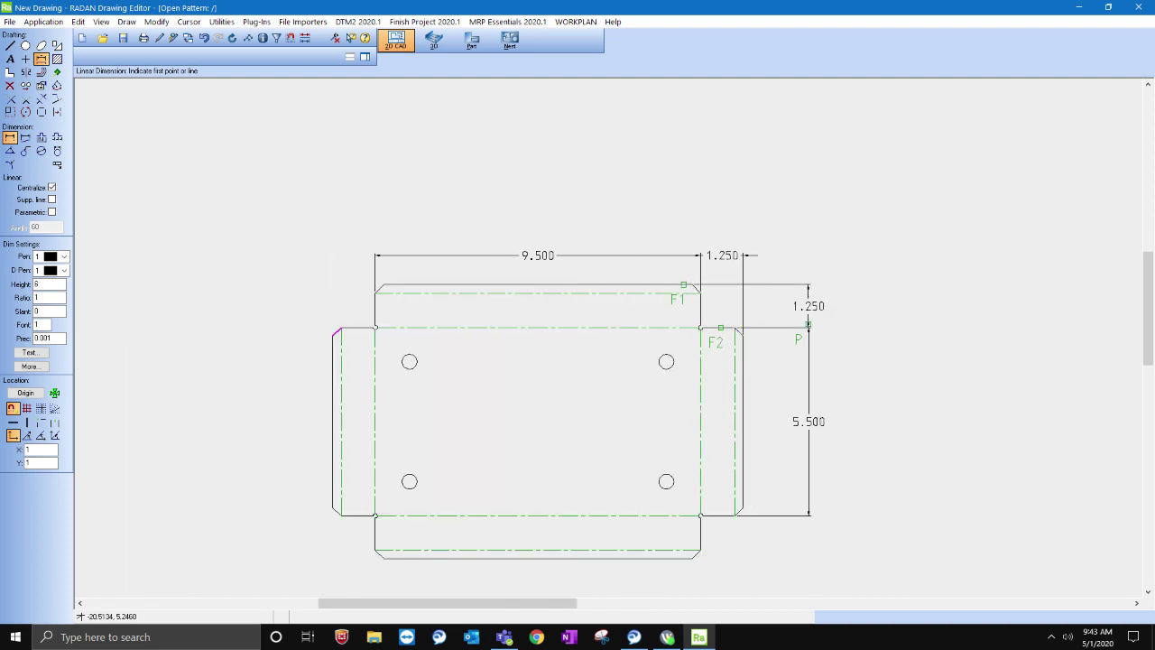
{"action": "left_click", "coordinate": [25, 151]}
{"action": "left_click", "coordinate": [418, 361]}
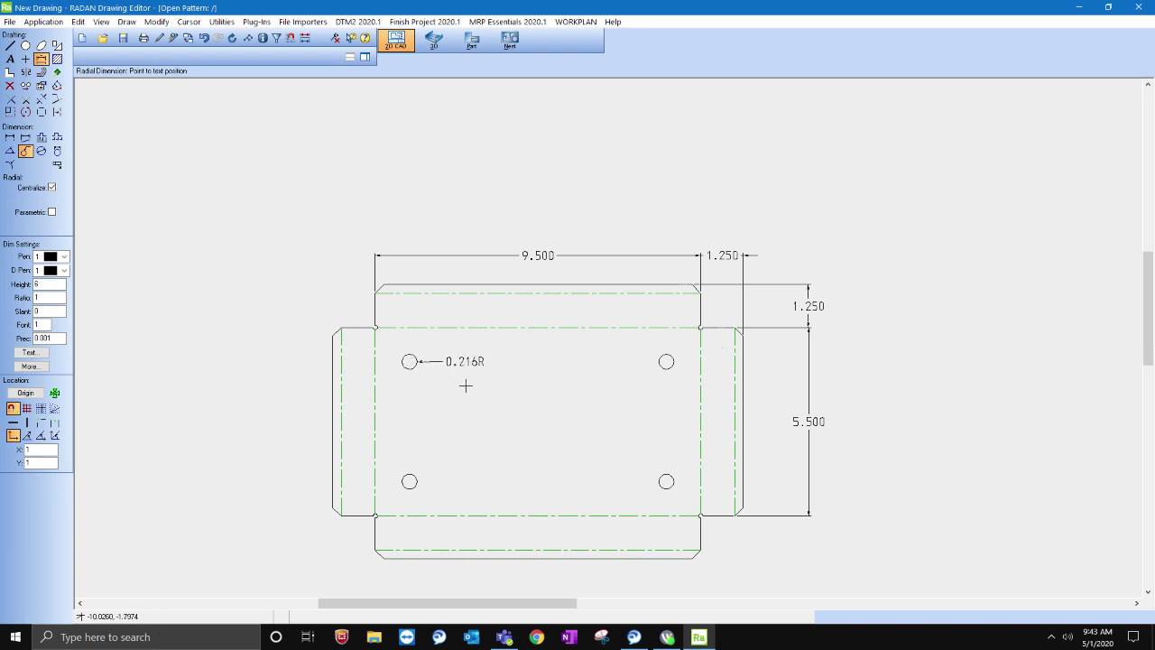
{"action": "left_click", "coordinate": [465, 385]}
{"action": "left_click", "coordinate": [10, 85]}
{"action": "scroll", "coordinate": [821, 429], "scroll_direction": "up", "scroll_amount": 2}
{"action": "scroll", "coordinate": [434, 199], "scroll_direction": "down", "scroll_amount": 3}
{"action": "scroll", "coordinate": [455, 252], "scroll_direction": "up", "scroll_amount": 2}
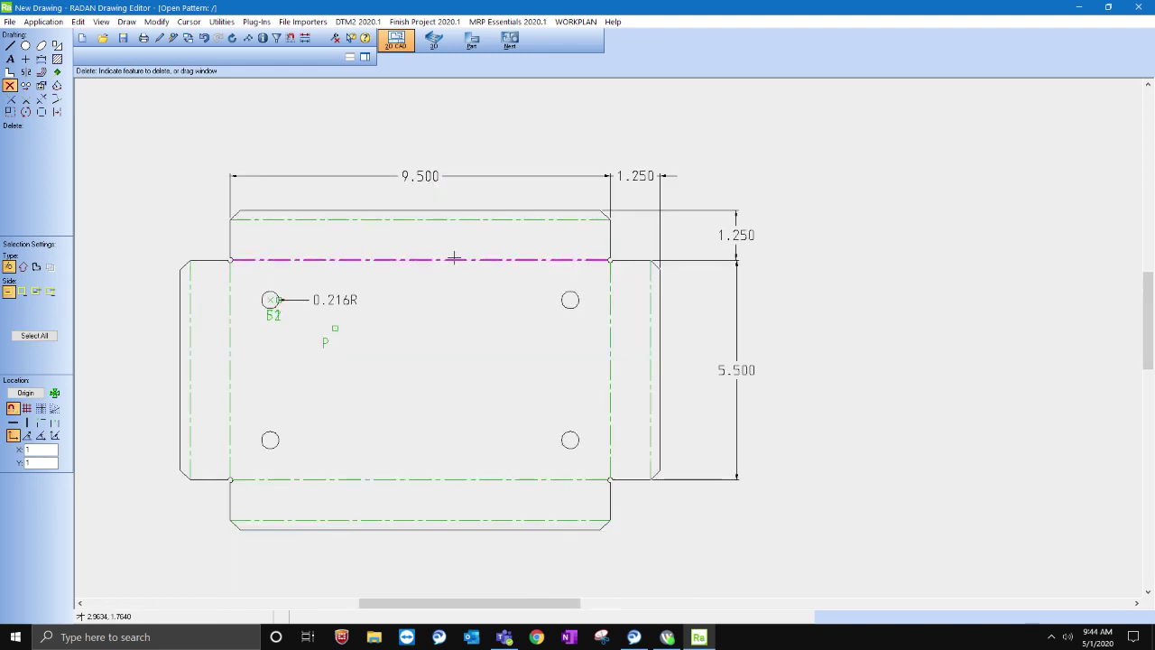
{"action": "scroll", "coordinate": [390, 226], "scroll_direction": "down", "scroll_amount": 2}
{"action": "scroll", "coordinate": [357, 184], "scroll_direction": "up", "scroll_amount": 1}
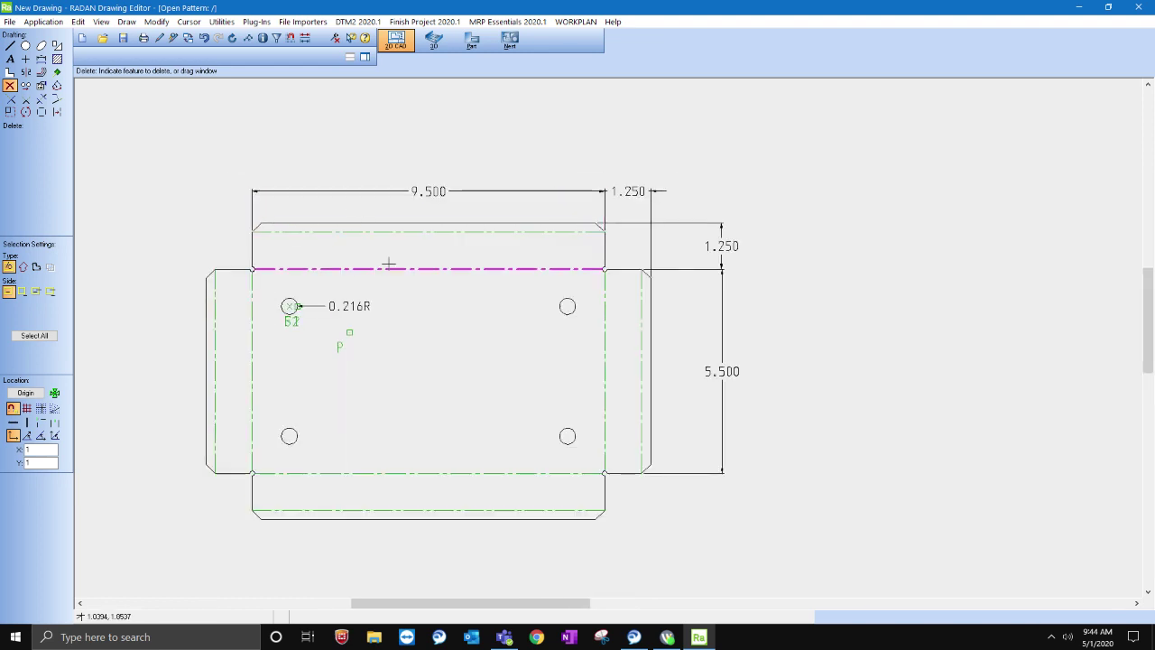
{"action": "scroll", "coordinate": [415, 281], "scroll_direction": "down", "scroll_amount": 1}
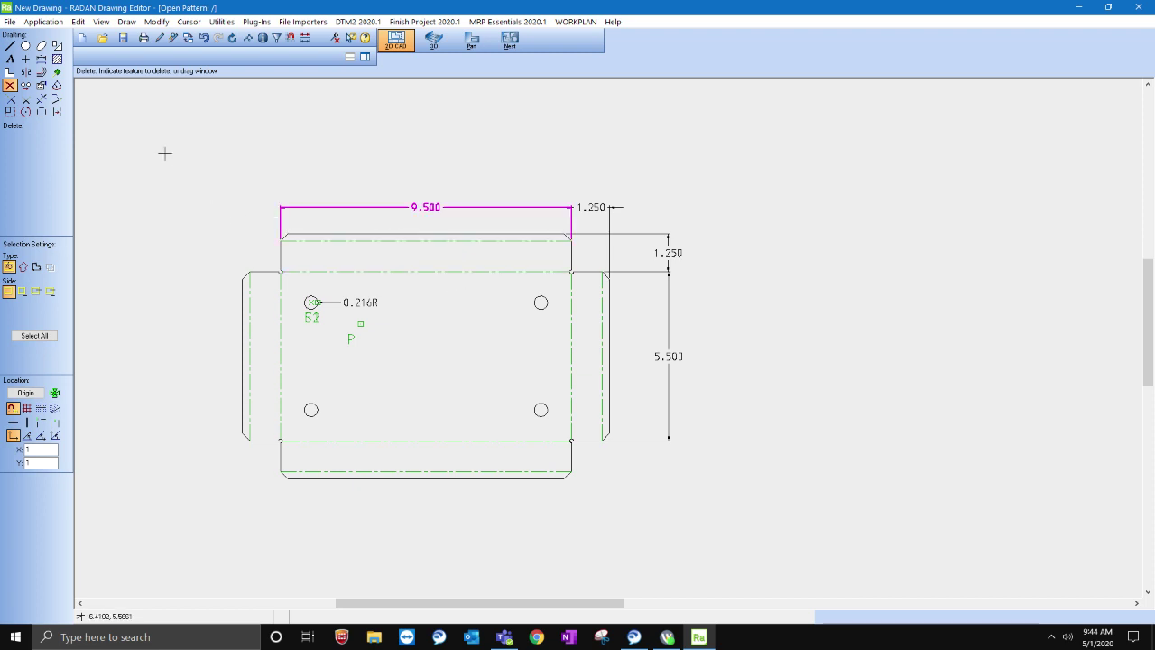
Review the dimension options for linear tolerance, angular tolerance and pattern placement.
{"action": "left_click", "coordinate": [226, 21]}
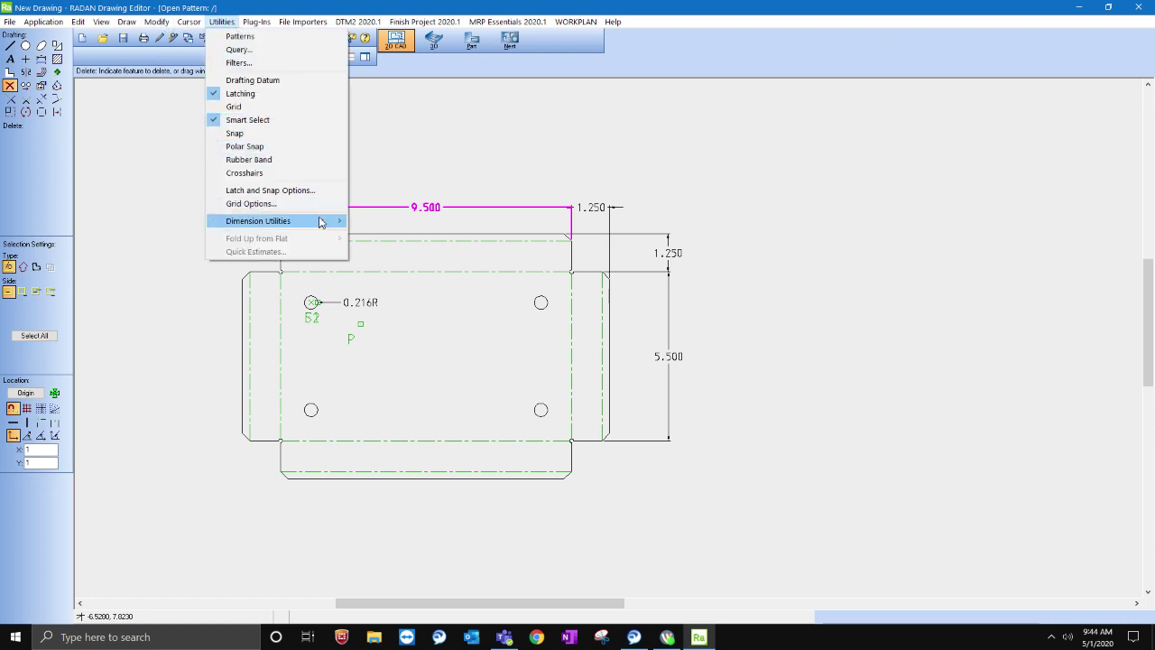
{"action": "mouse_move", "coordinate": [319, 222]}
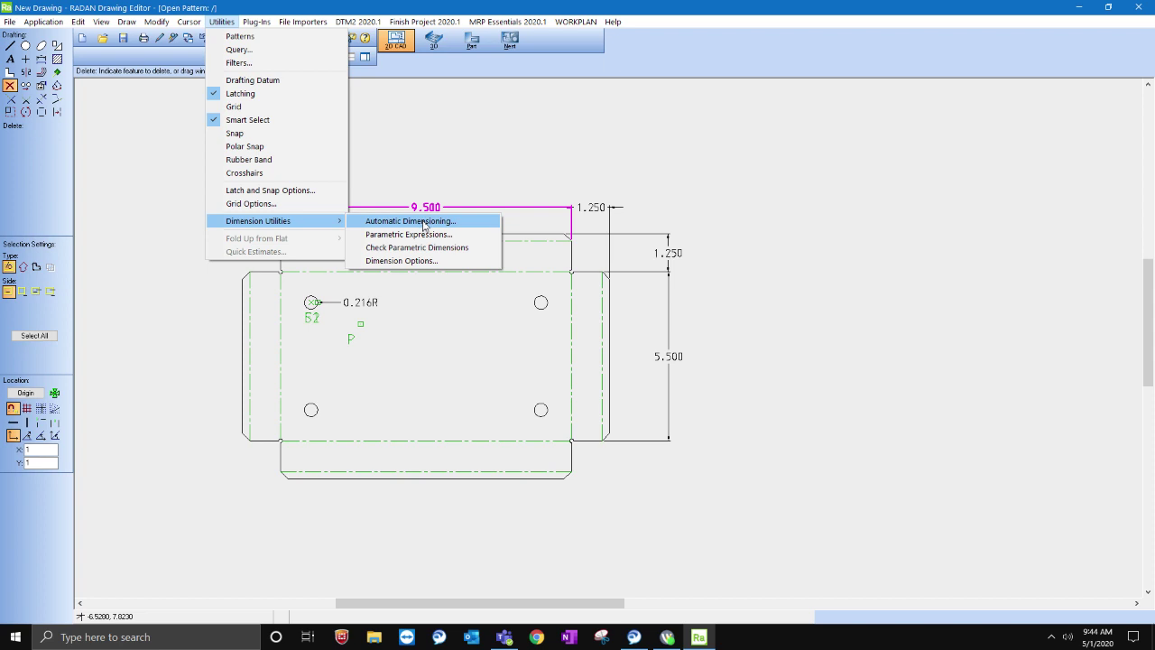
{"action": "left_click", "coordinate": [406, 261]}
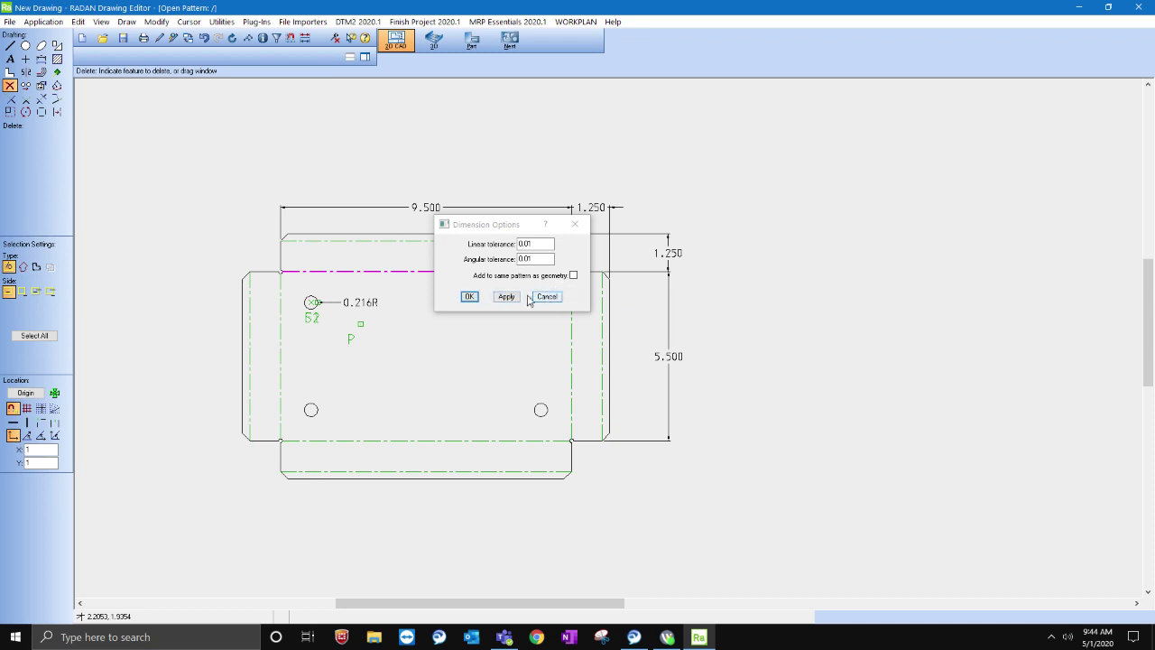
{"action": "left_click", "coordinate": [470, 297]}
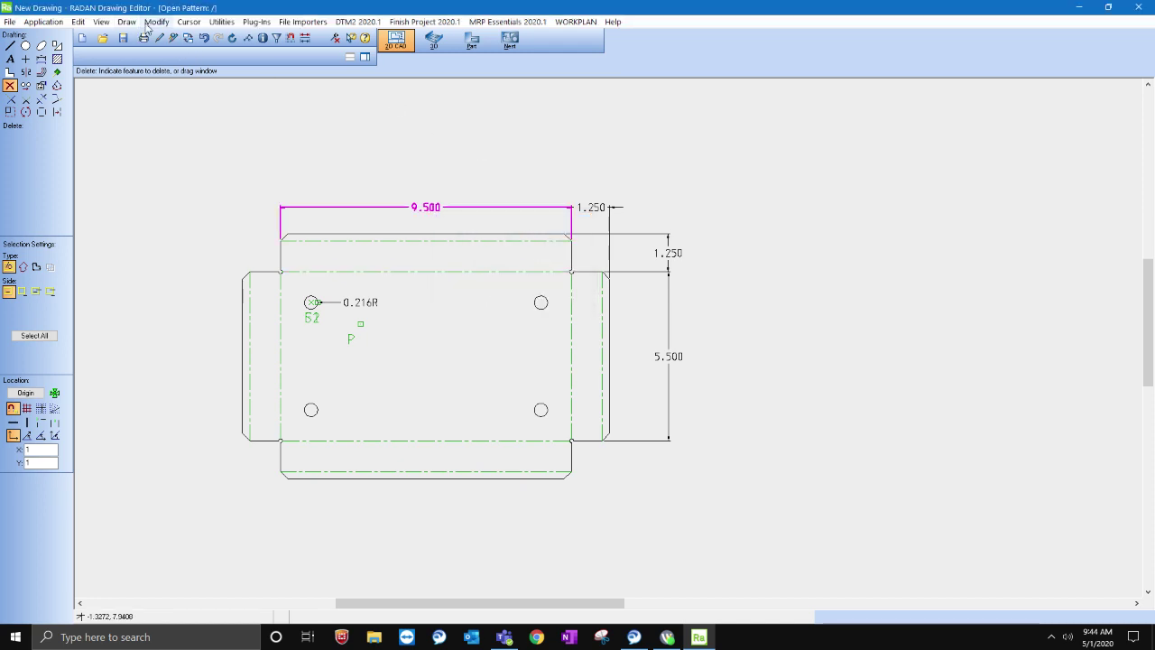
Apply automatic dimensioning to the part, with rectangular holes included alongside round holes.
{"action": "left_click", "coordinate": [221, 22]}
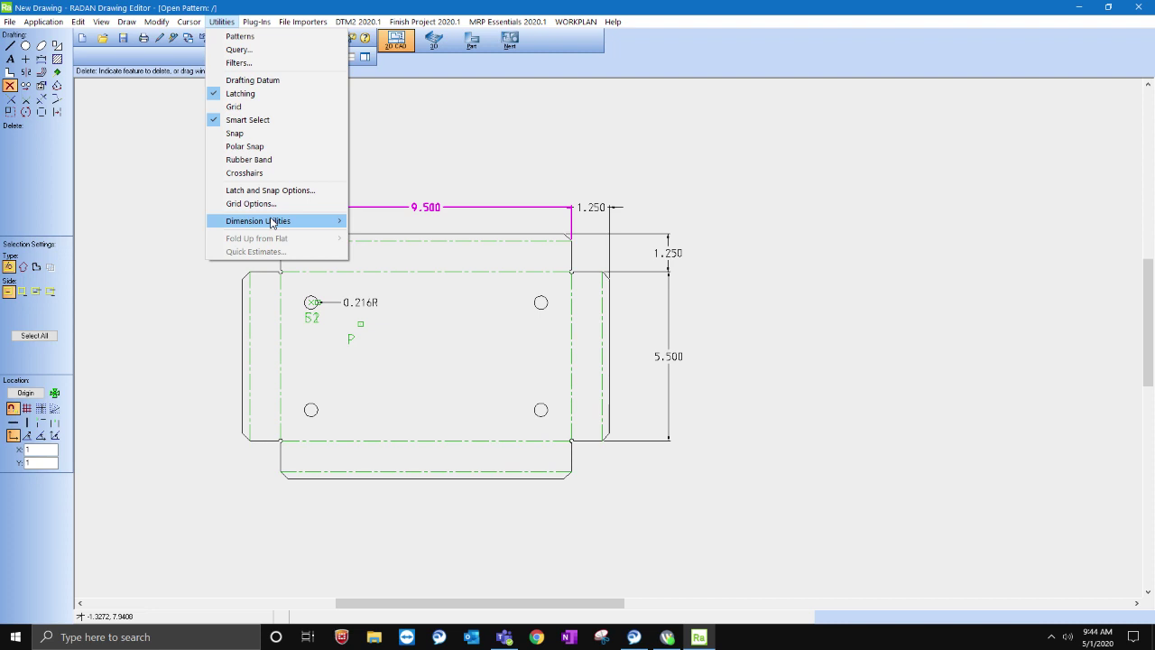
{"action": "mouse_move", "coordinate": [271, 222]}
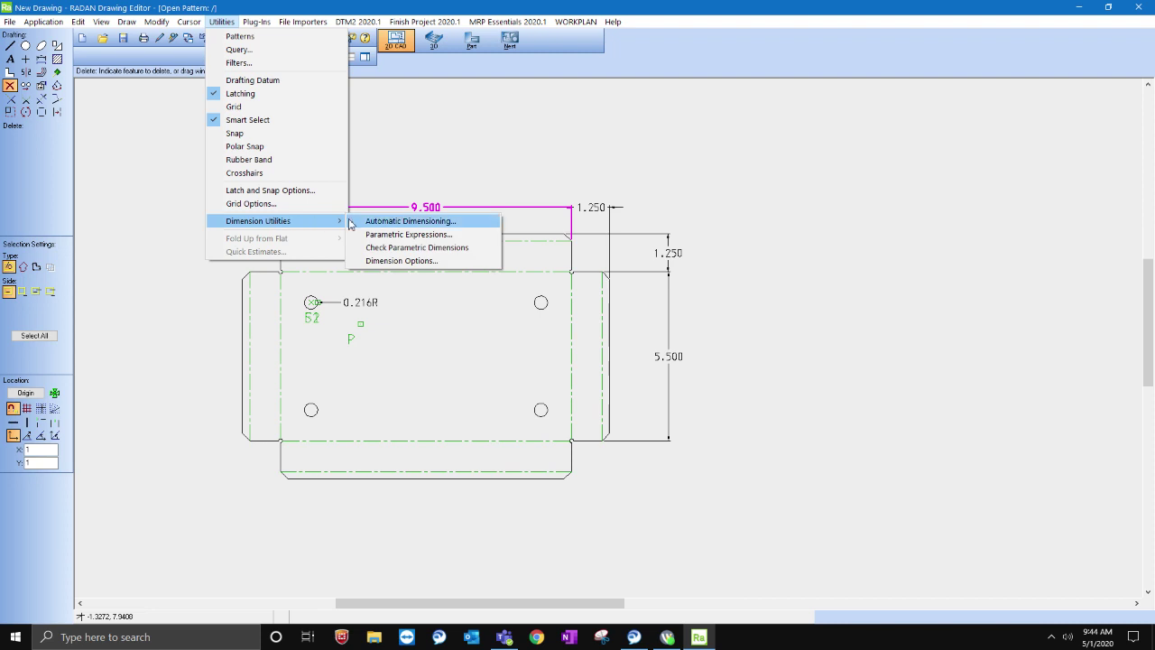
{"action": "left_click", "coordinate": [398, 222]}
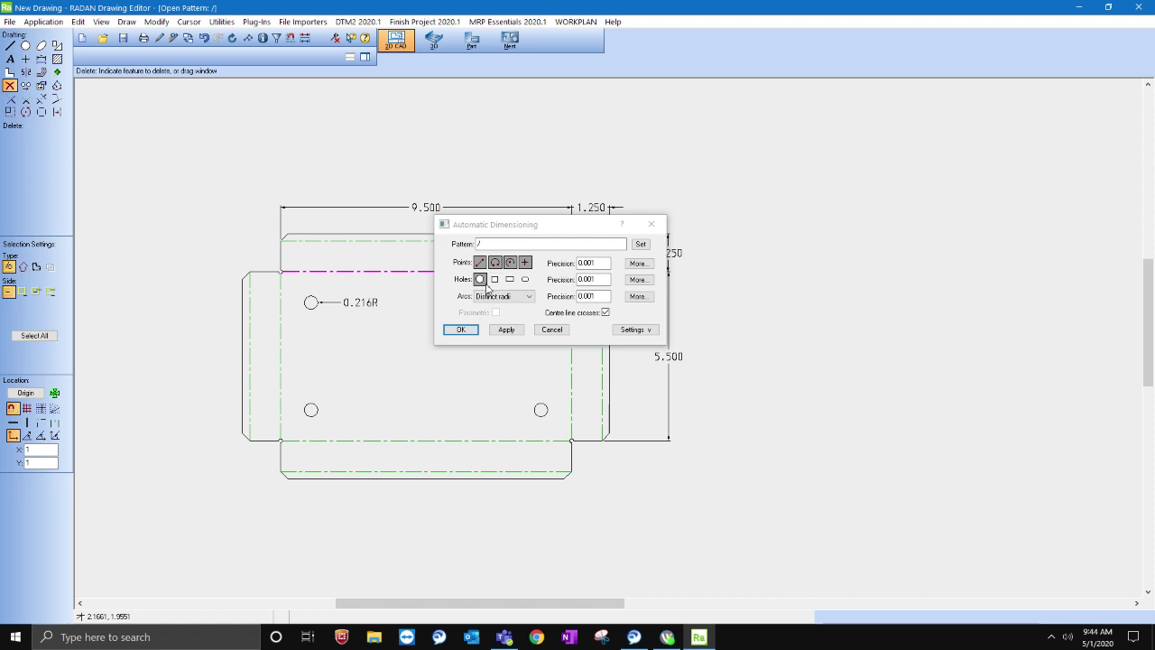
{"action": "left_click", "coordinate": [494, 279]}
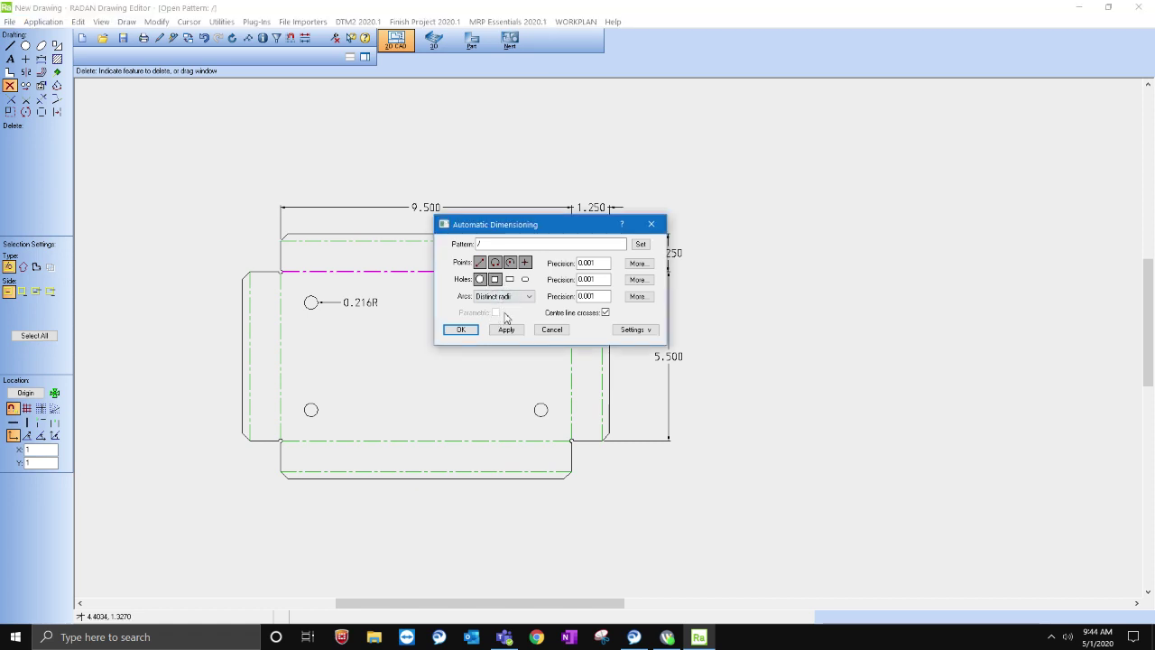
{"action": "left_click", "coordinate": [506, 330]}
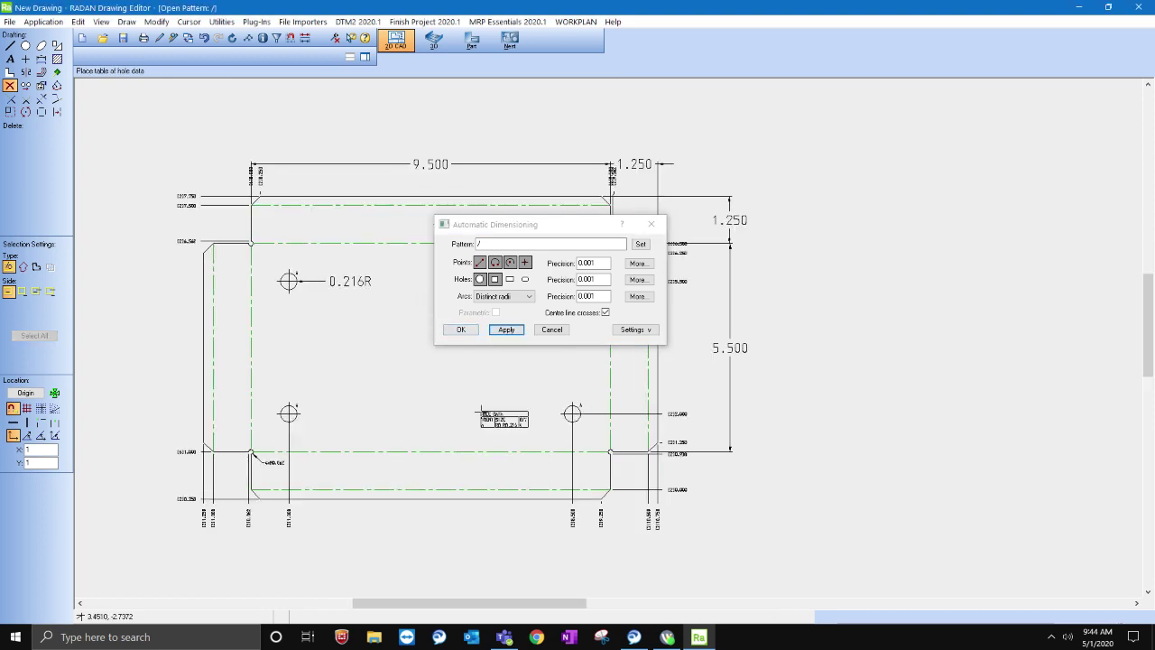
Place the hole data table below the part's lower-right corner and finish automatic dimensioning.
{"action": "scroll", "coordinate": [507, 429], "scroll_direction": "up", "scroll_amount": 2}
{"action": "scroll", "coordinate": [517, 504], "scroll_direction": "down", "scroll_amount": 2}
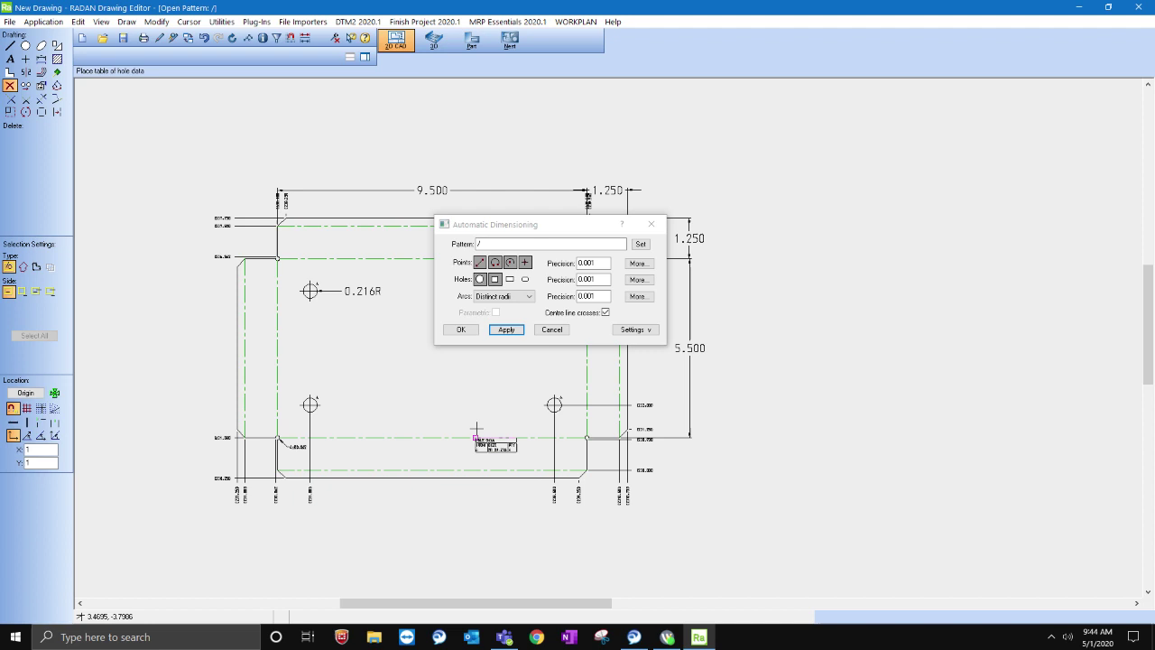
{"action": "scroll", "coordinate": [469, 420], "scroll_direction": "up", "scroll_amount": 1}
{"action": "left_click", "coordinate": [590, 521]}
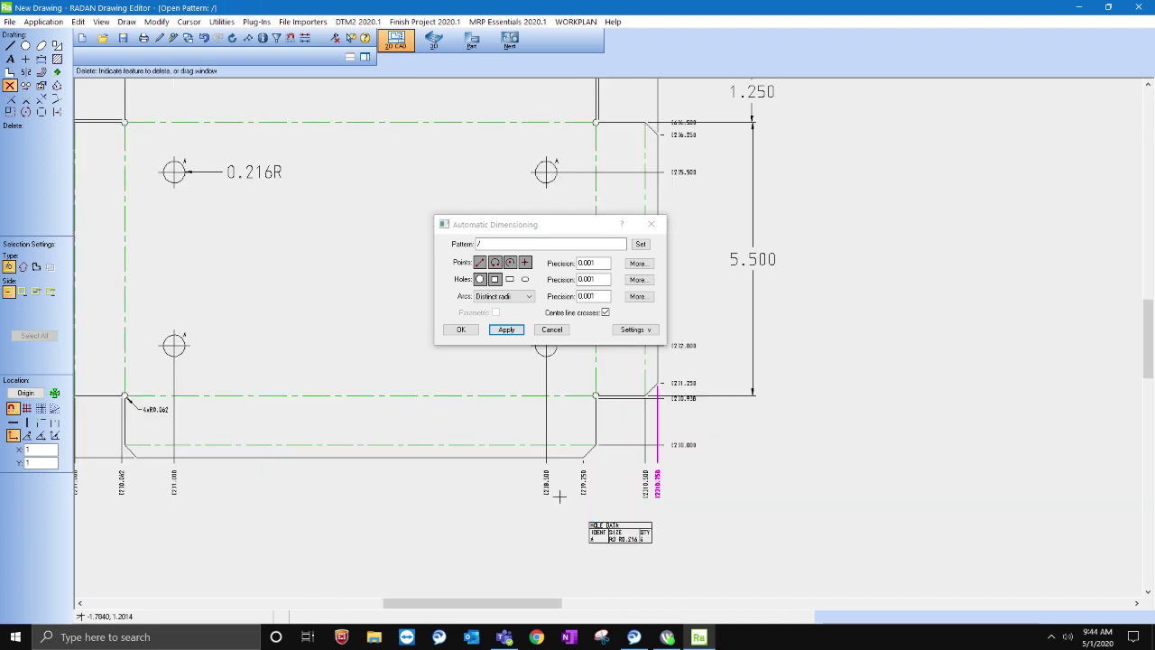
{"action": "left_click", "coordinate": [651, 224]}
Delete the four manual linear dimensions, two above the part and two on its right side, keeping the radial one.
{"action": "scroll", "coordinate": [722, 387], "scroll_direction": "down", "scroll_amount": 1}
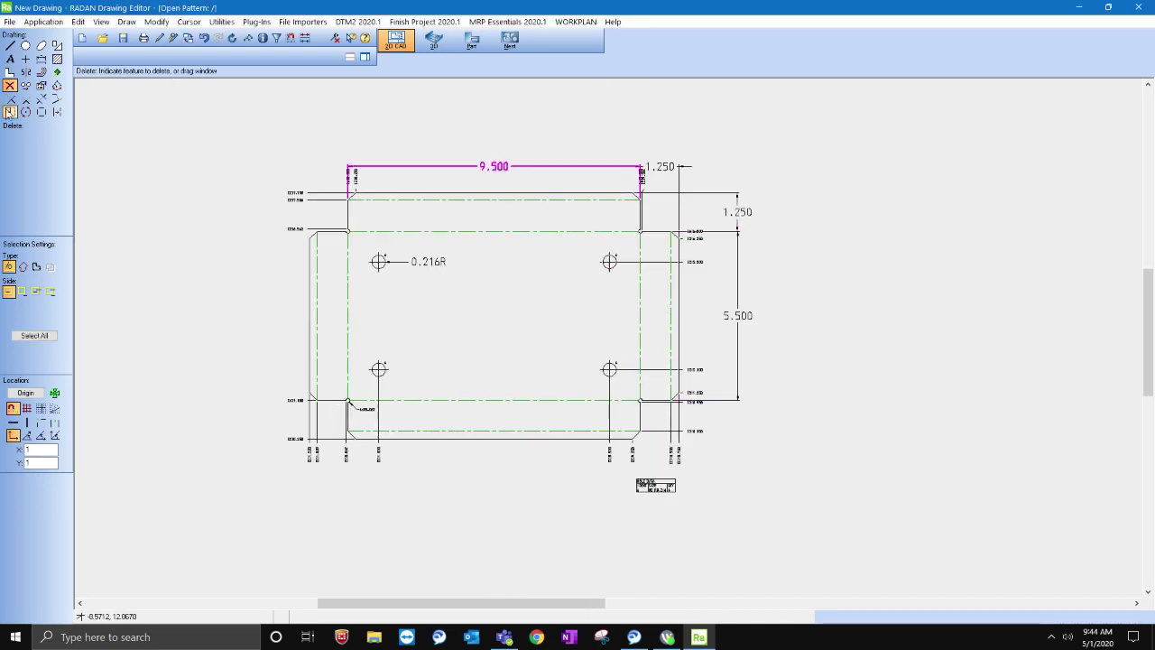
{"action": "left_click", "coordinate": [493, 161]}
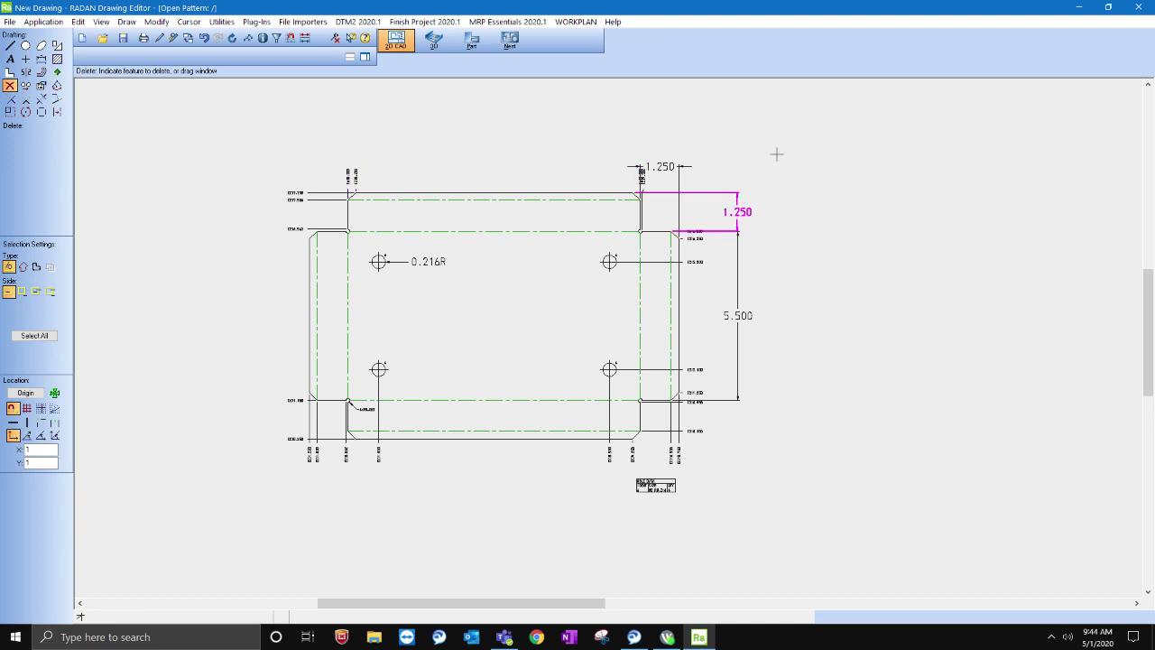
{"action": "left_click", "coordinate": [748, 307]}
{"action": "left_click", "coordinate": [758, 225]}
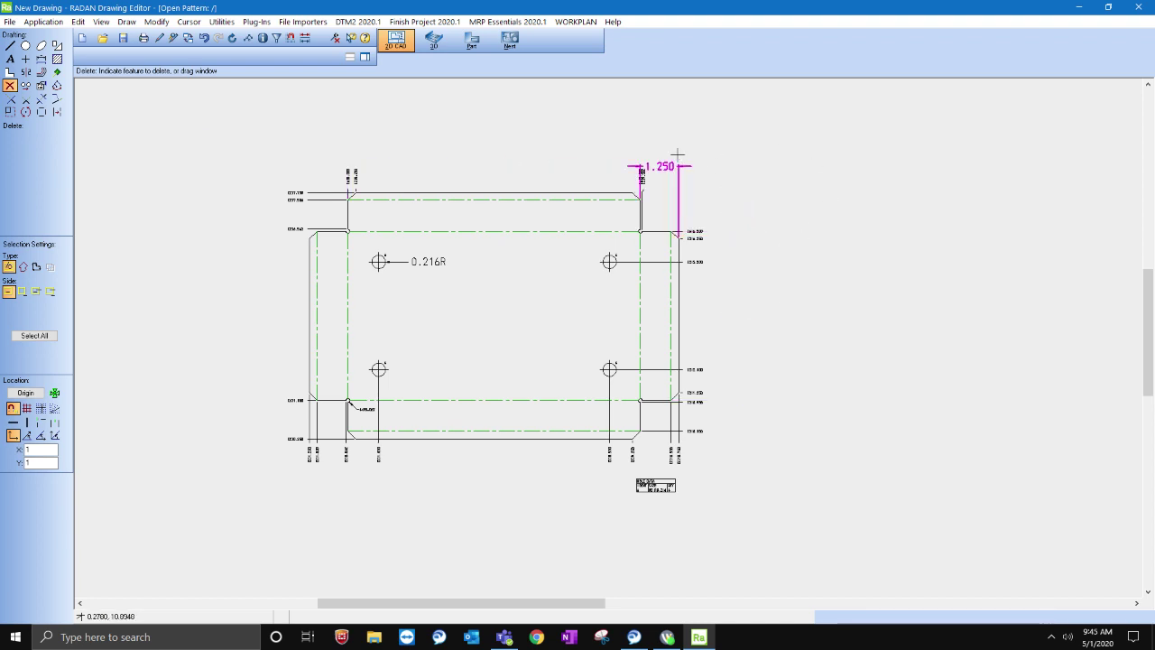
{"action": "left_click", "coordinate": [677, 157]}
{"action": "scroll", "coordinate": [792, 231], "scroll_direction": "up", "scroll_amount": 1}
{"action": "scroll", "coordinate": [792, 231], "scroll_direction": "down", "scroll_amount": 1}
{"action": "scroll", "coordinate": [704, 179], "scroll_direction": "up", "scroll_amount": 1}
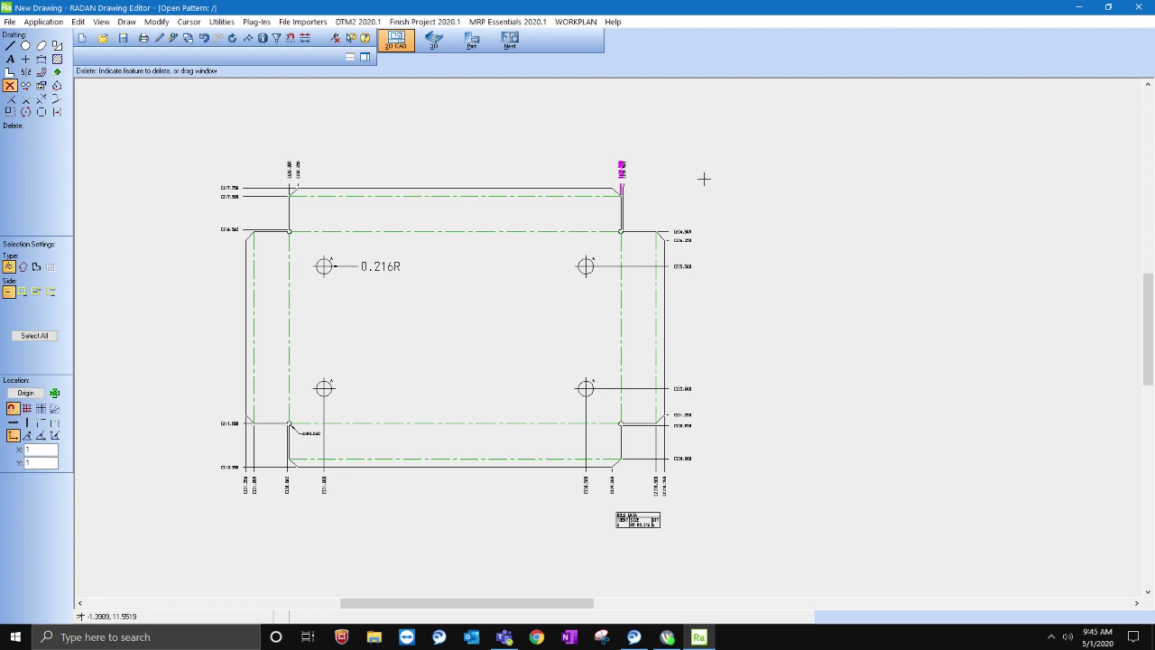
Save the drawing as Small Top in the Parametric 2D CAD folder.
{"action": "left_click", "coordinate": [9, 21]}
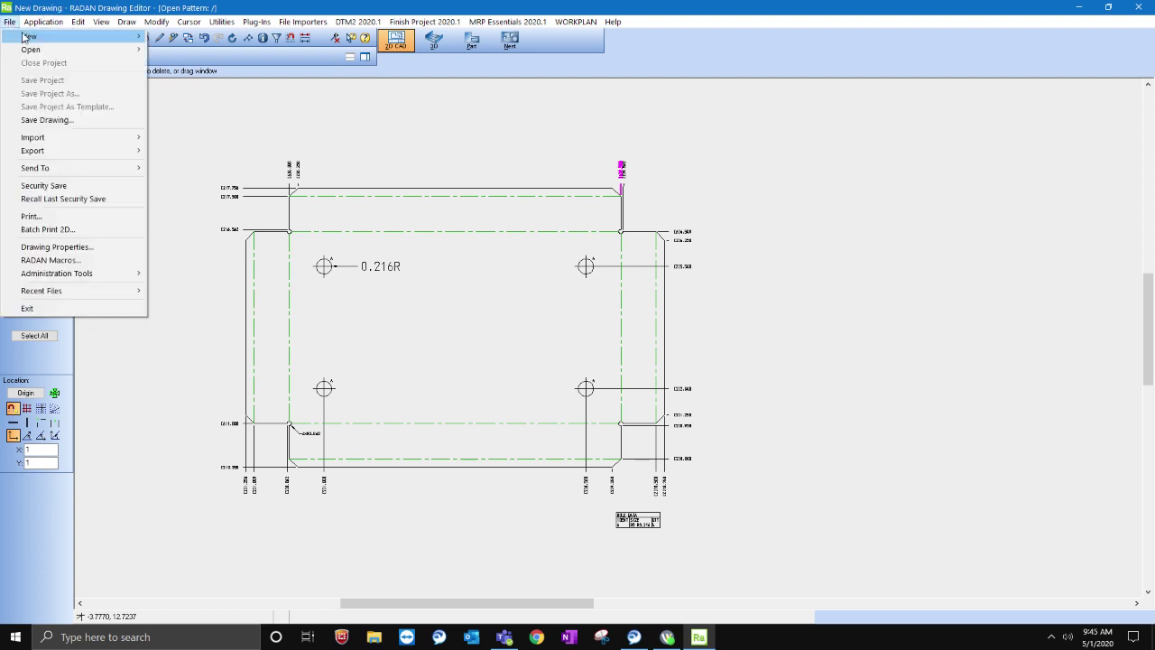
{"action": "left_click", "coordinate": [70, 118]}
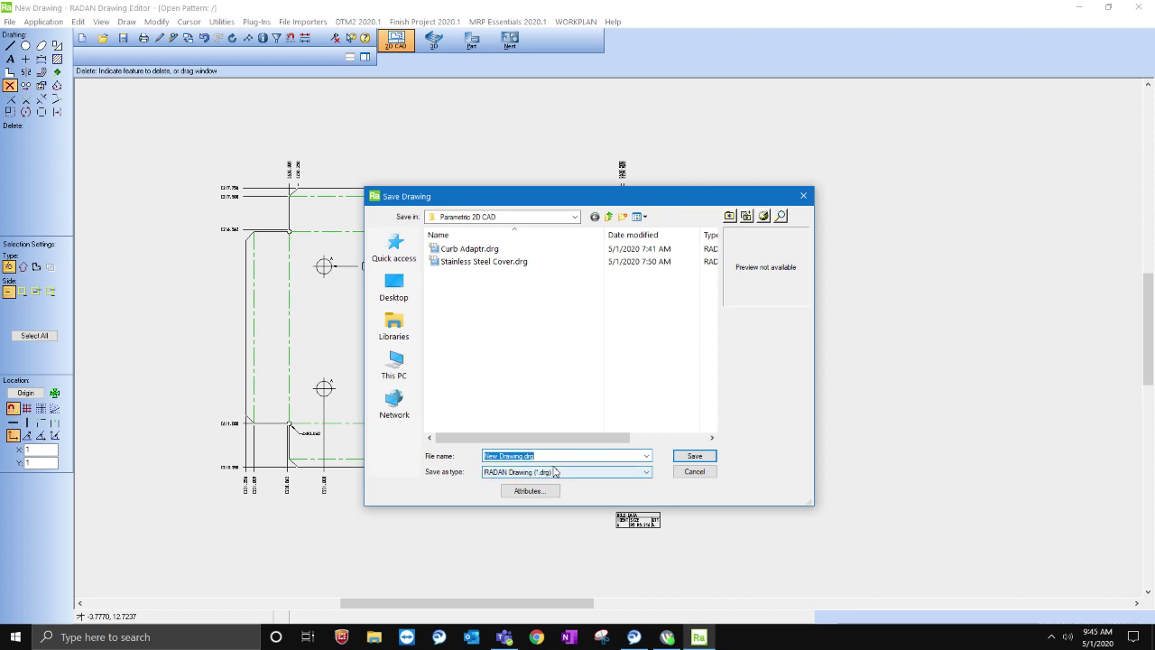
{"action": "type", "text": "Small Top"}
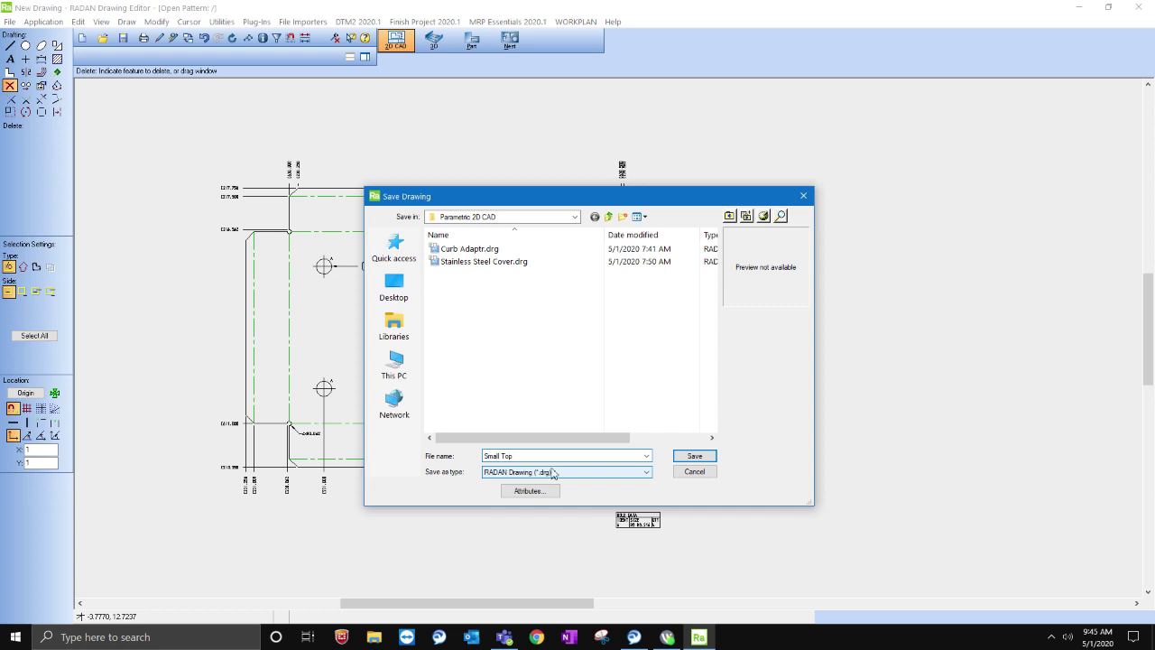
{"action": "left_click", "coordinate": [691, 454]}
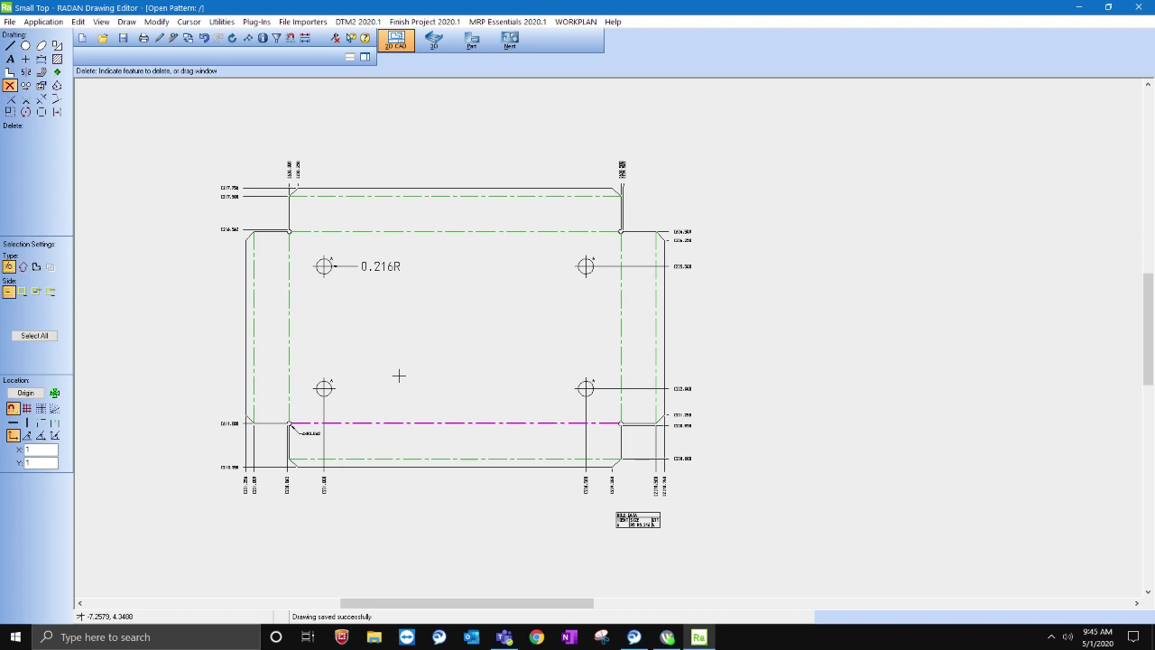
In Part mode, grab the part from the drawing as CRS, 0.039 in thick, for machine tool 2, Profile Machine.
{"action": "scroll", "coordinate": [508, 295], "scroll_direction": "up", "scroll_amount": 3}
{"action": "scroll", "coordinate": [500, 314], "scroll_direction": "down", "scroll_amount": 3}
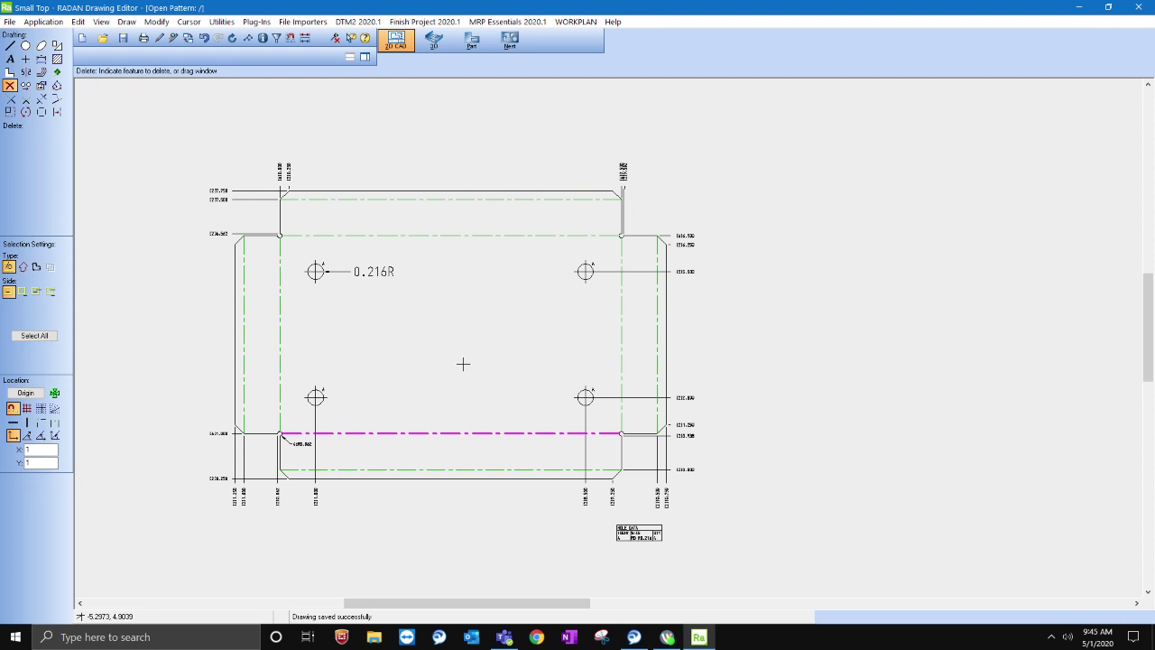
{"action": "left_click", "coordinate": [470, 41]}
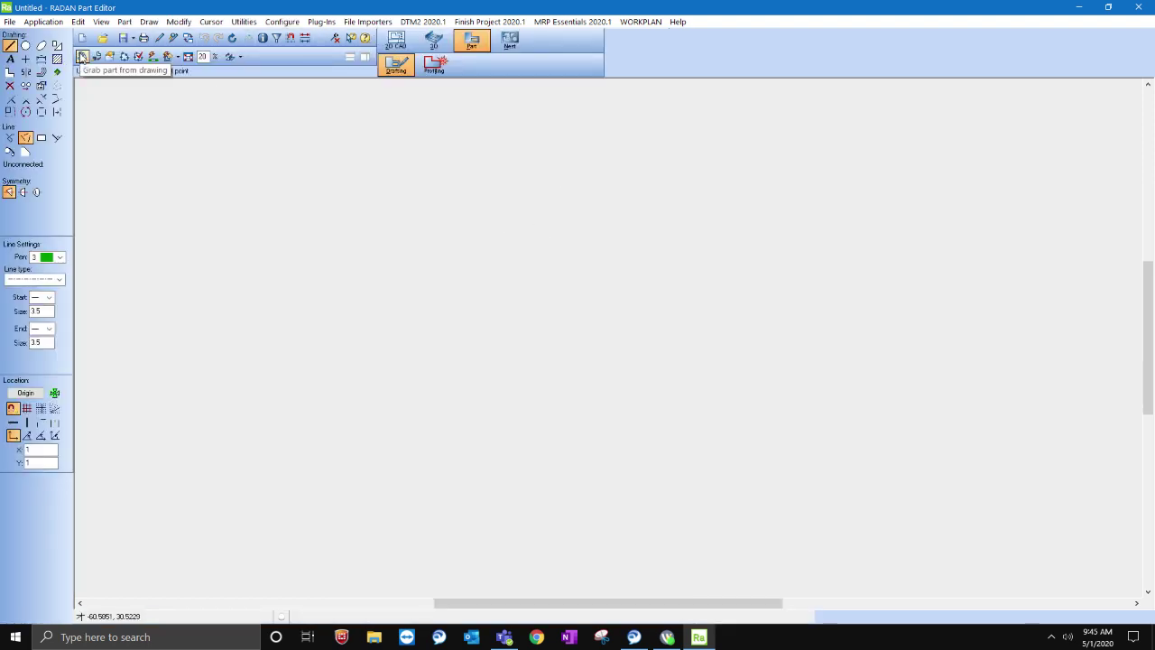
{"action": "left_click", "coordinate": [82, 57]}
{"action": "left_click_drag", "start_coordinate": [323, 265], "coordinate": [476, 387]}
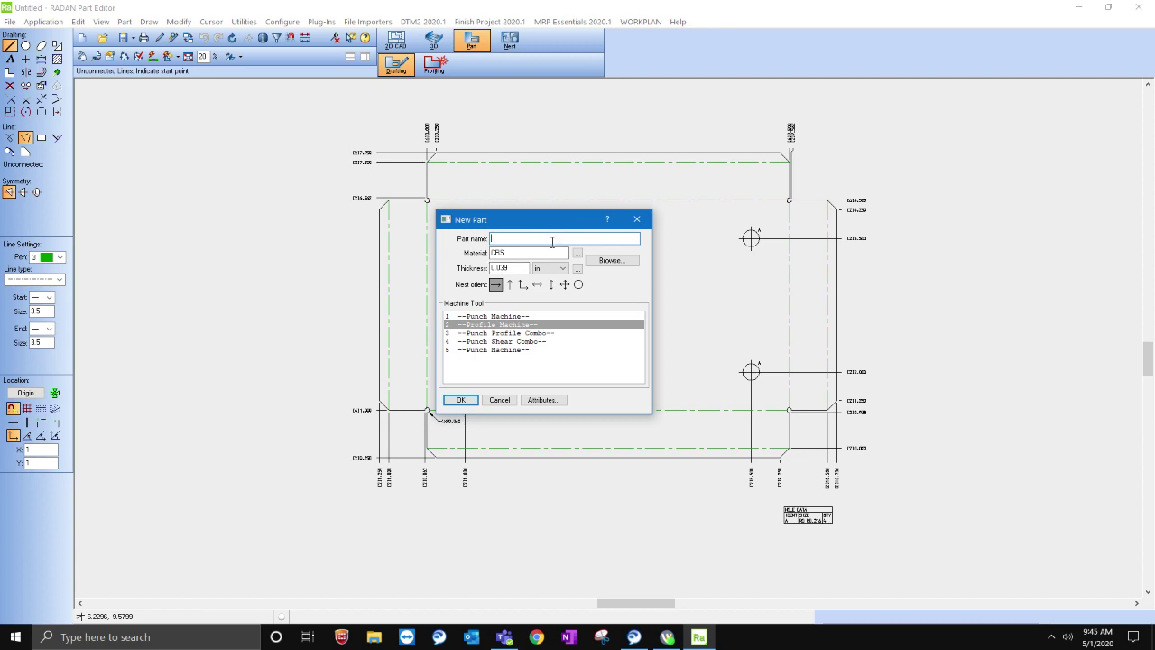
{"action": "left_click", "coordinate": [463, 399]}
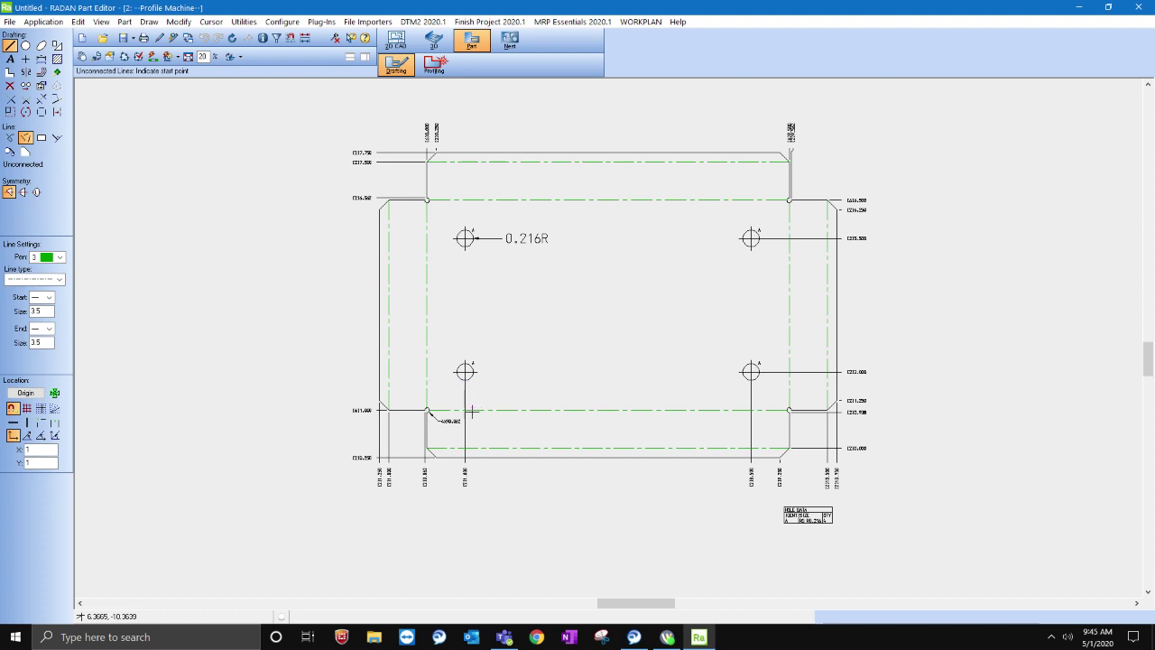
Check the grabbed part for closed geometry and examine the hole data table area.
{"action": "scroll", "coordinate": [549, 207], "scroll_direction": "up", "scroll_amount": 2}
{"action": "scroll", "coordinate": [285, 349], "scroll_direction": "down", "scroll_amount": 3}
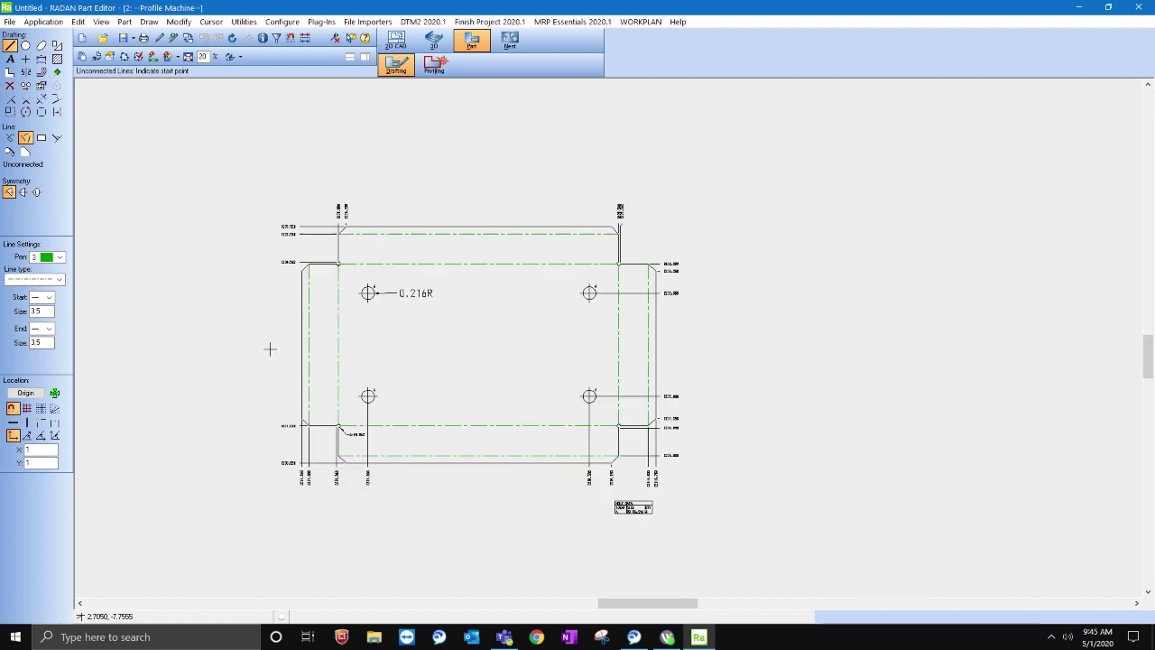
{"action": "left_click", "coordinate": [138, 56]}
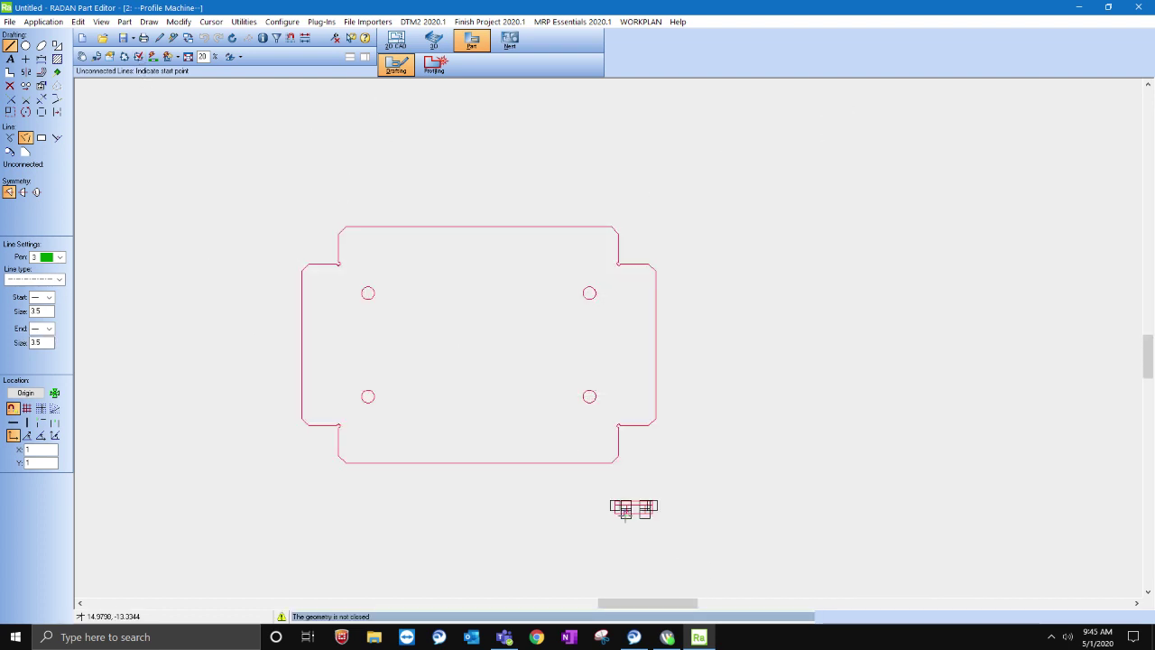
{"action": "scroll", "coordinate": [626, 513], "scroll_direction": "up", "scroll_amount": 1}
{"action": "scroll", "coordinate": [623, 516], "scroll_direction": "down", "scroll_amount": 1}
{"action": "scroll", "coordinate": [618, 519], "scroll_direction": "up", "scroll_amount": 1}
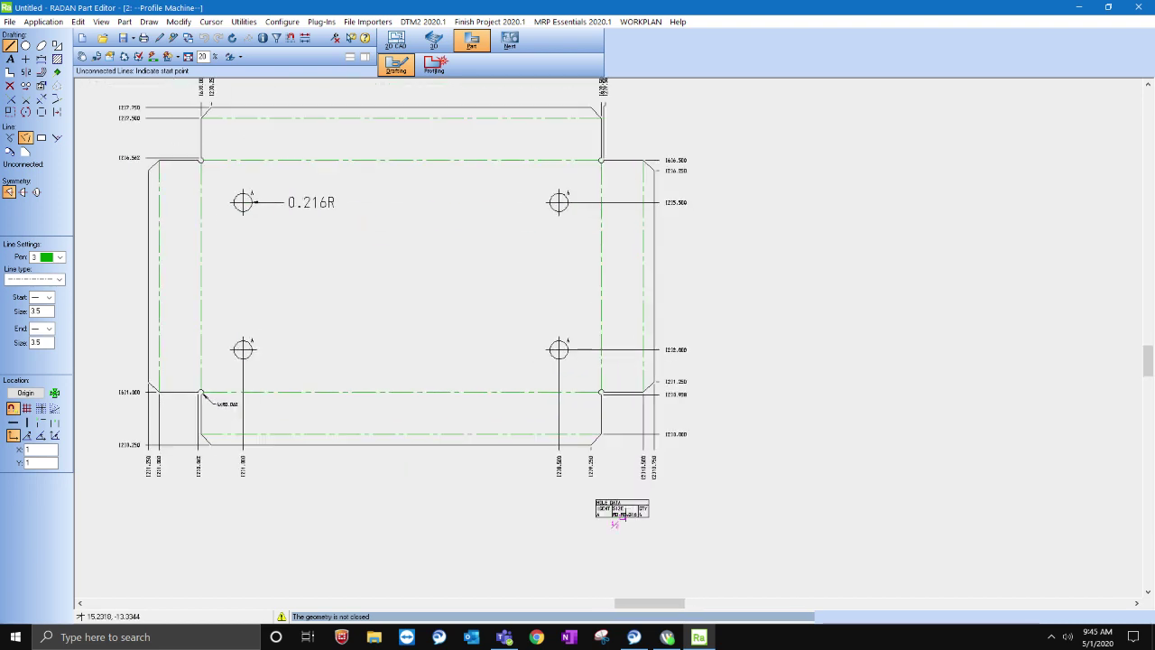
{"action": "scroll", "coordinate": [639, 523], "scroll_direction": "down", "scroll_amount": 1}
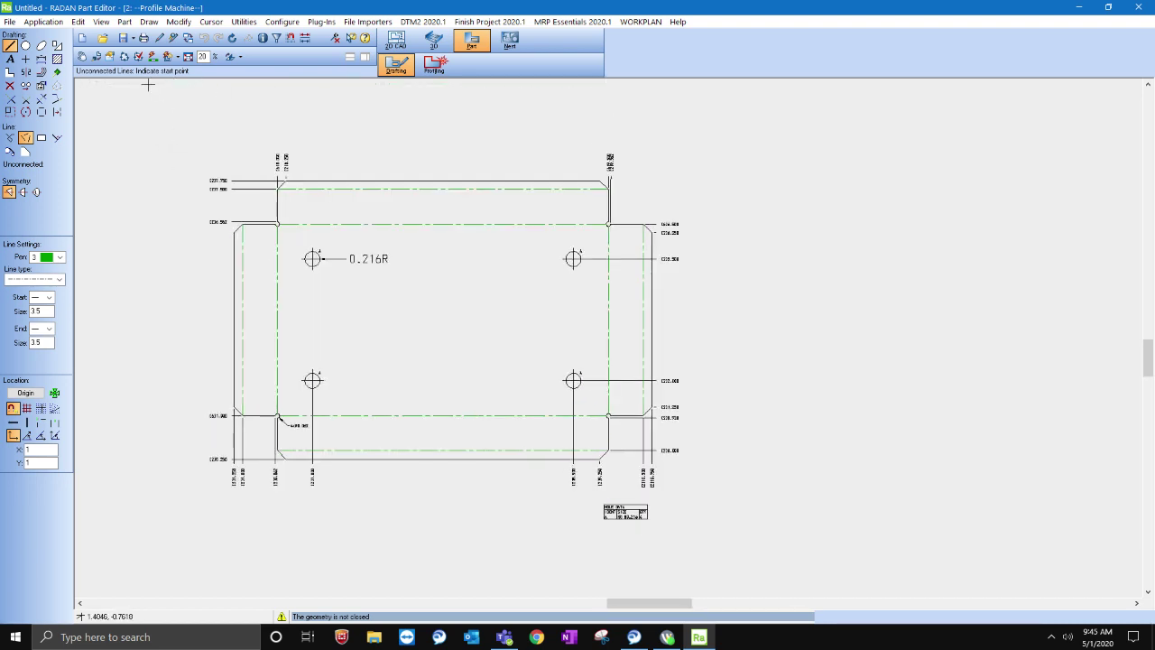
Delete the hole data table below the part and recheck the geometry.
{"action": "left_click", "coordinate": [10, 85]}
{"action": "left_click", "coordinate": [625, 512]}
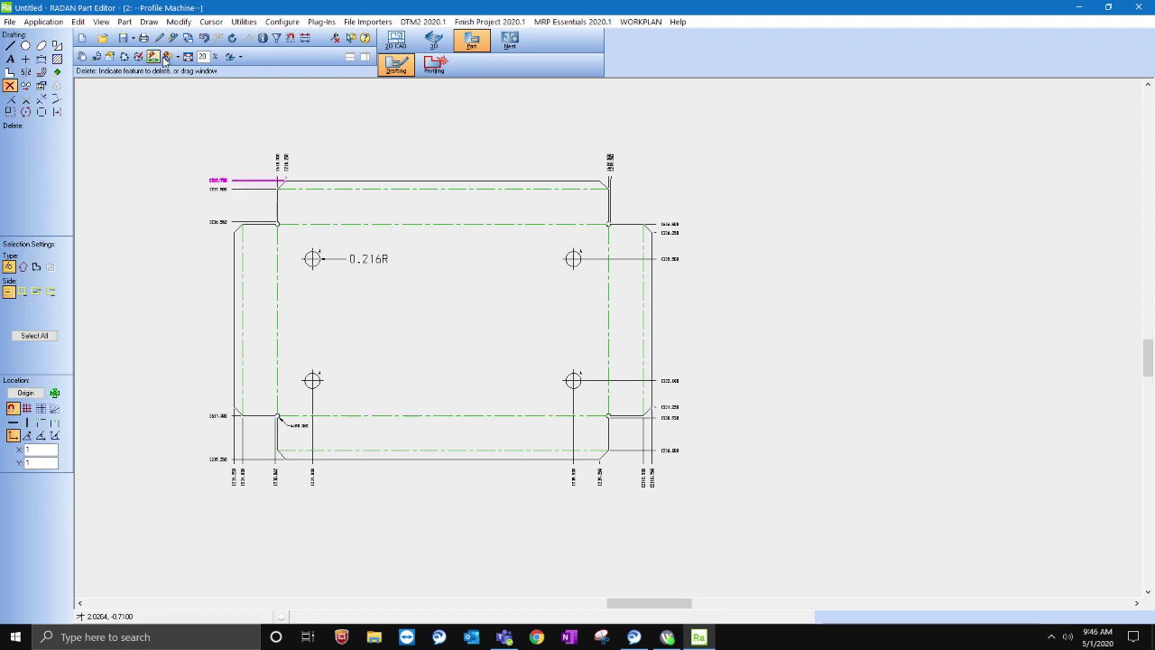
{"action": "left_click", "coordinate": [138, 57]}
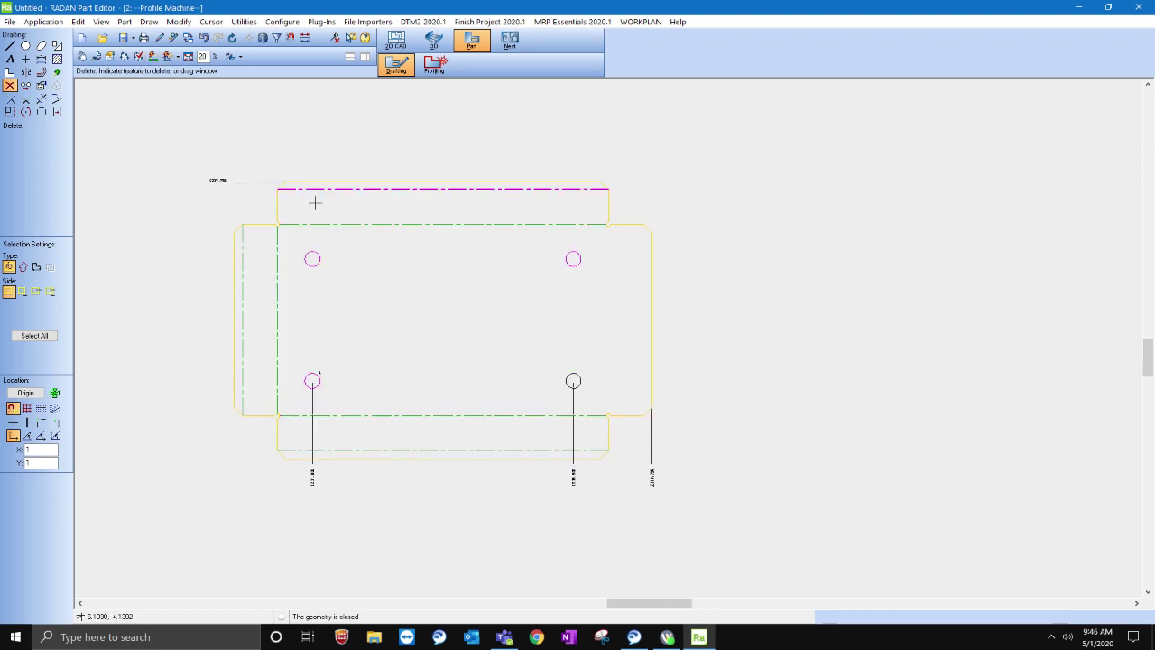
Tool the part automatically in profiling mode and inspect the lead-in on its right edge.
{"action": "left_click", "coordinate": [434, 63]}
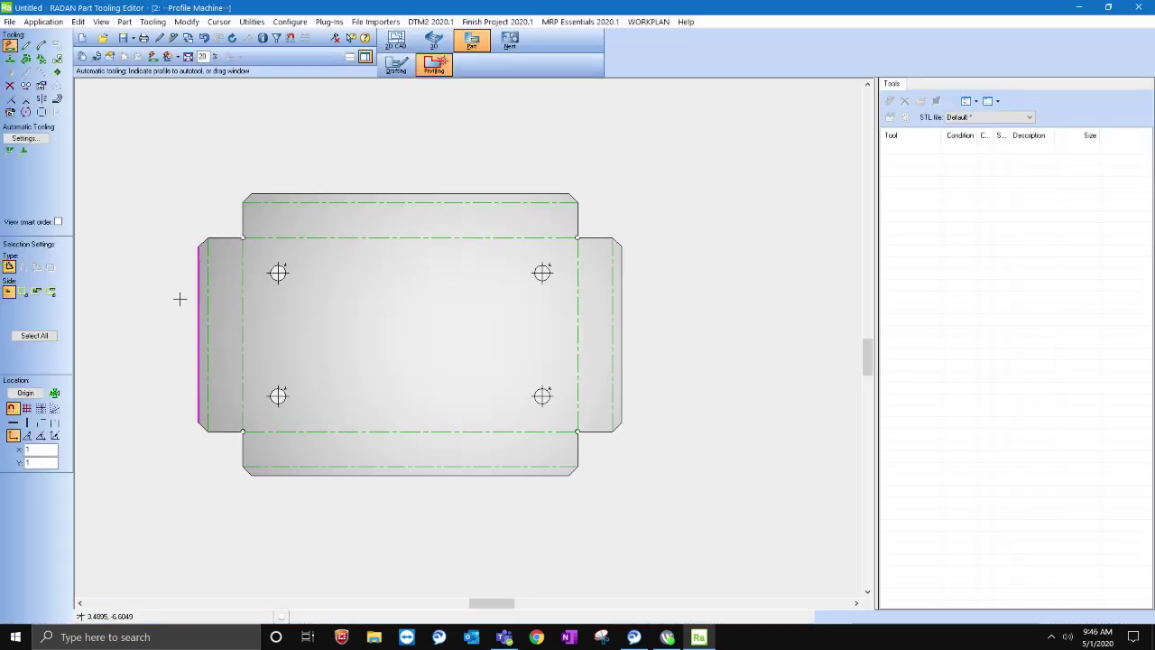
{"action": "left_click", "coordinate": [153, 60]}
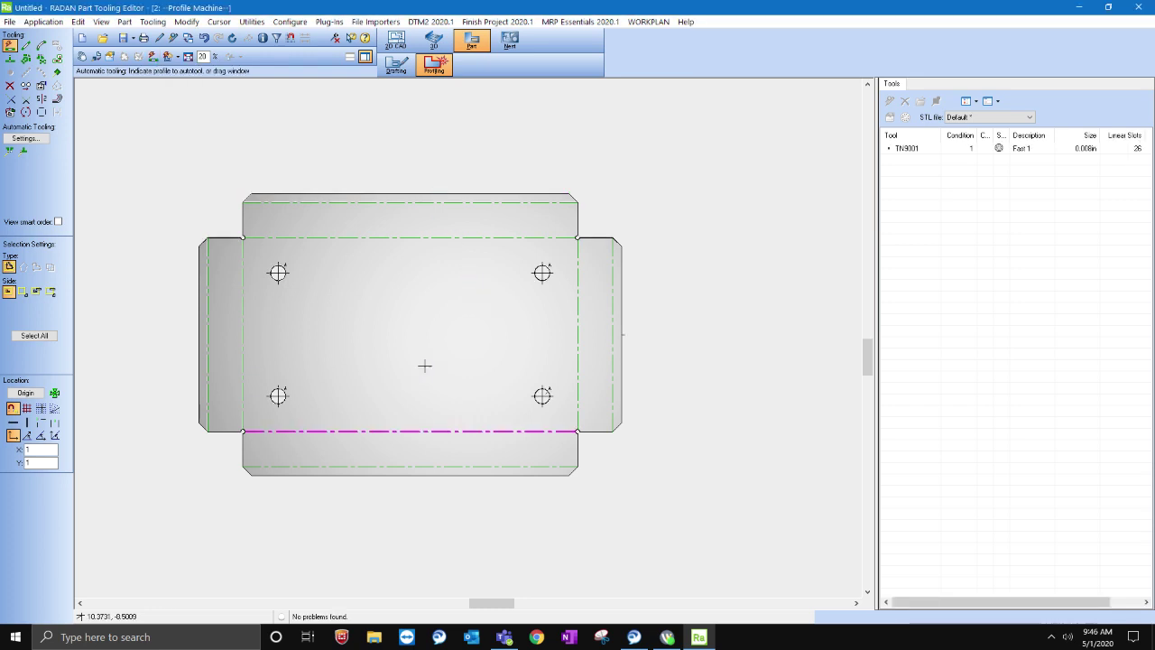
{"action": "mouse_move", "coordinate": [1019, 148]}
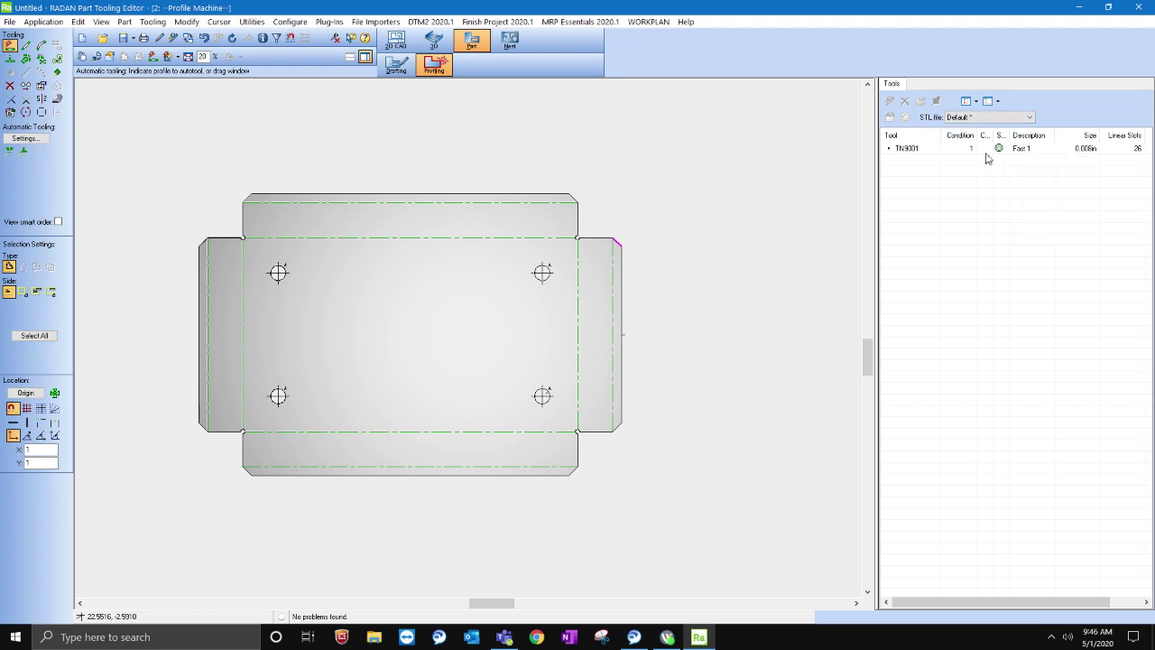
{"action": "scroll", "coordinate": [666, 351], "scroll_direction": "up", "scroll_amount": 3}
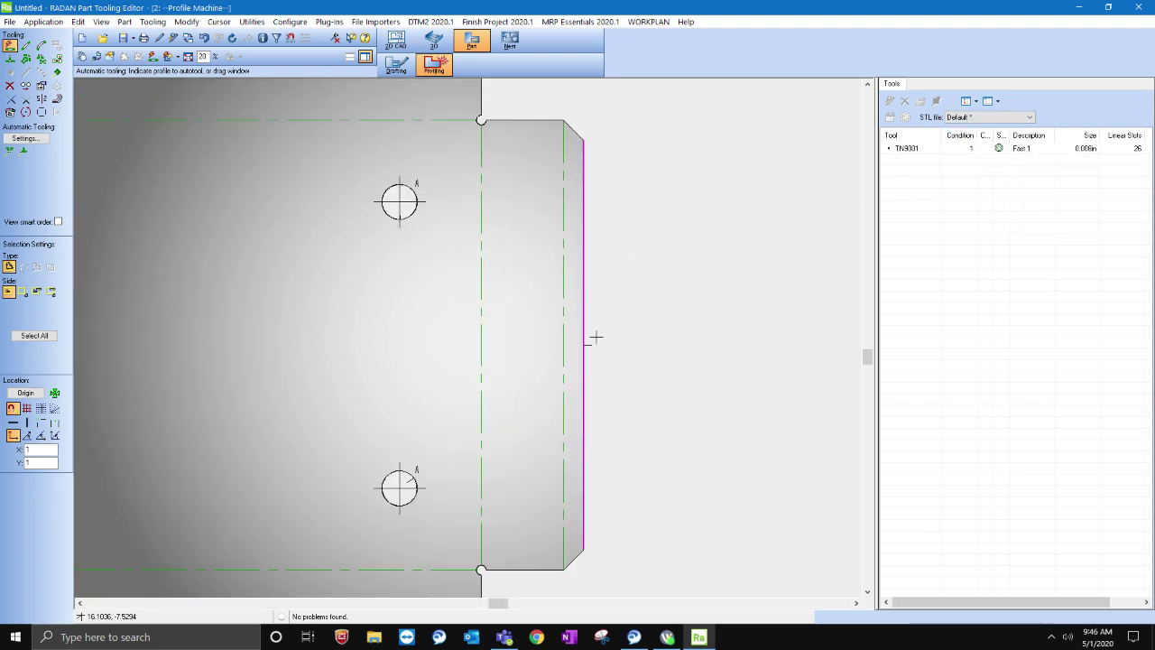
{"action": "scroll", "coordinate": [590, 341], "scroll_direction": "up", "scroll_amount": 3}
{"action": "scroll", "coordinate": [627, 363], "scroll_direction": "up", "scroll_amount": 2}
{"action": "scroll", "coordinate": [799, 363], "scroll_direction": "down", "scroll_amount": 7}
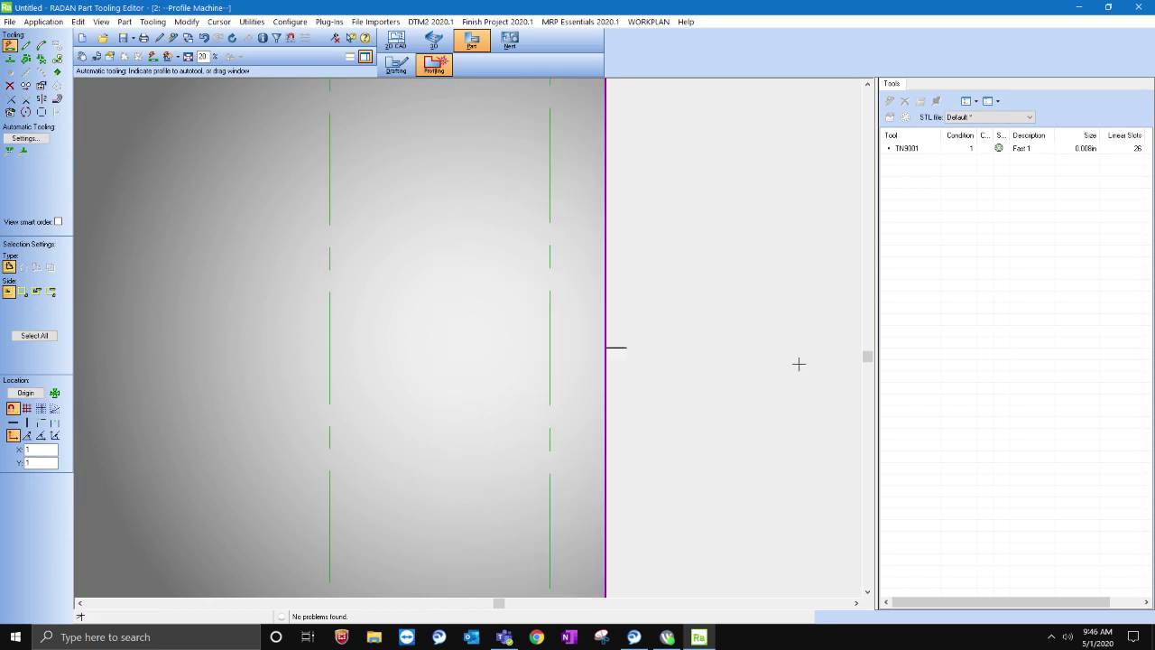
{"action": "scroll", "coordinate": [784, 294], "scroll_direction": "down", "scroll_amount": 1}
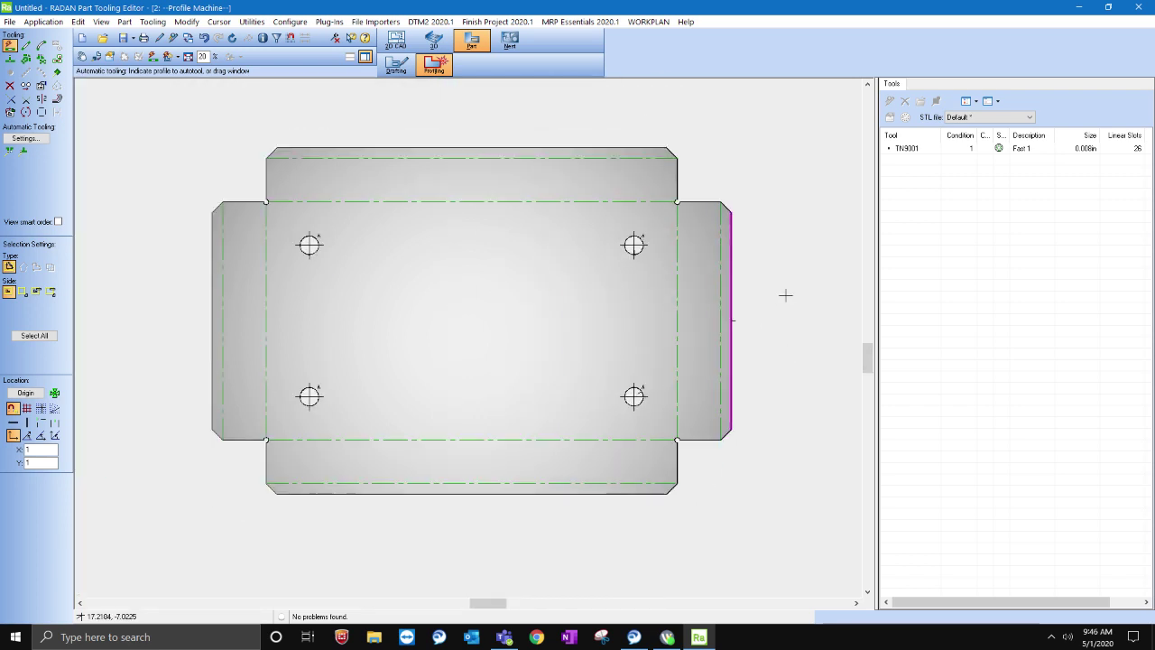